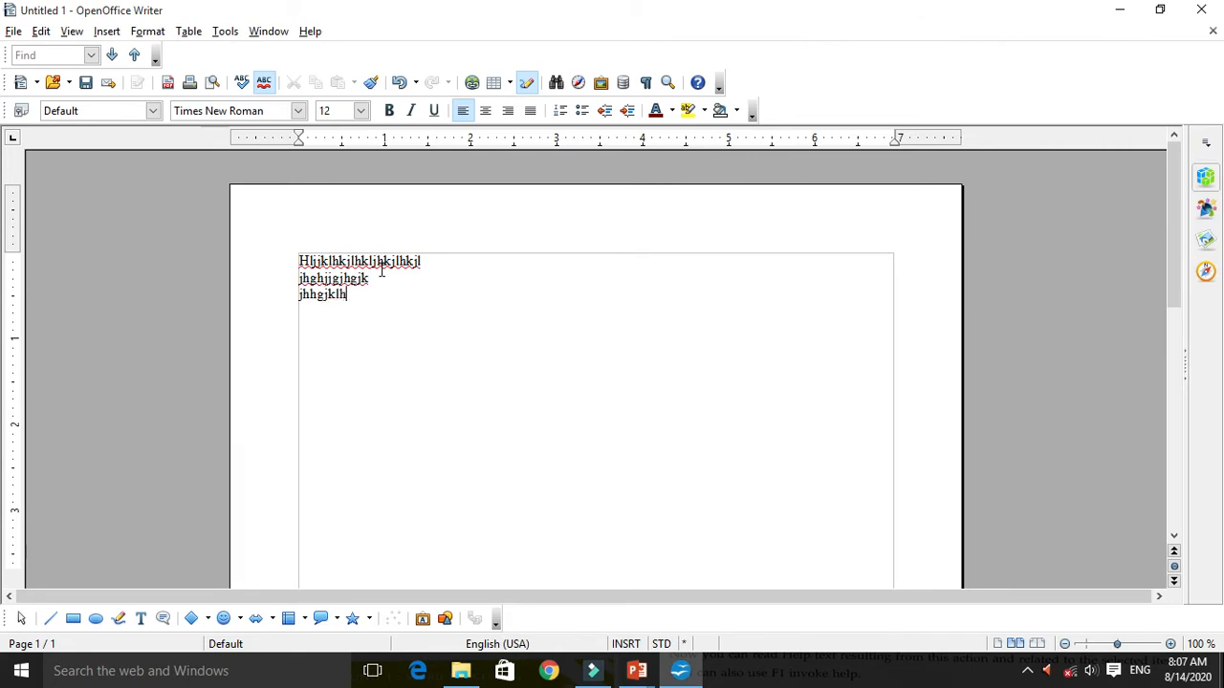
- Complete the sample text with a fourth line reading "jkjhkjhkjhjkhjkh"
{"action": "type", "text": "jkjhkjhkjhjkhjkh"}
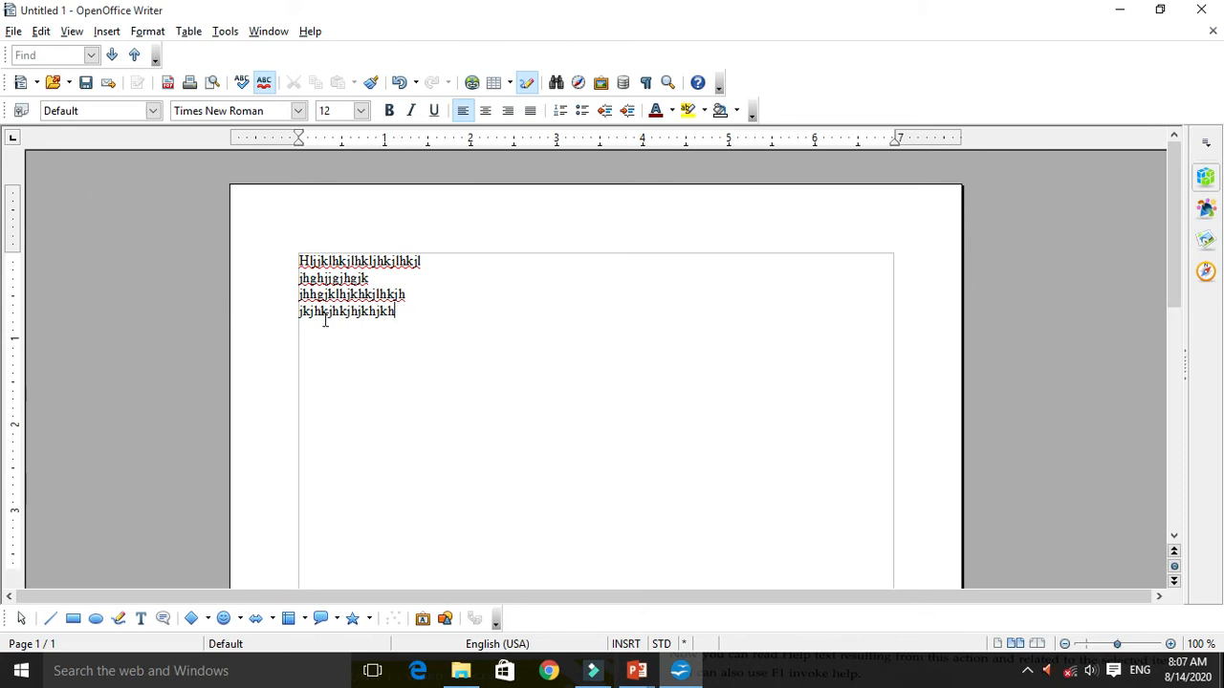
- Open the PDF export options for the document and move the dialog clear of the page's centre
{"action": "left_click", "coordinate": [14, 32]}
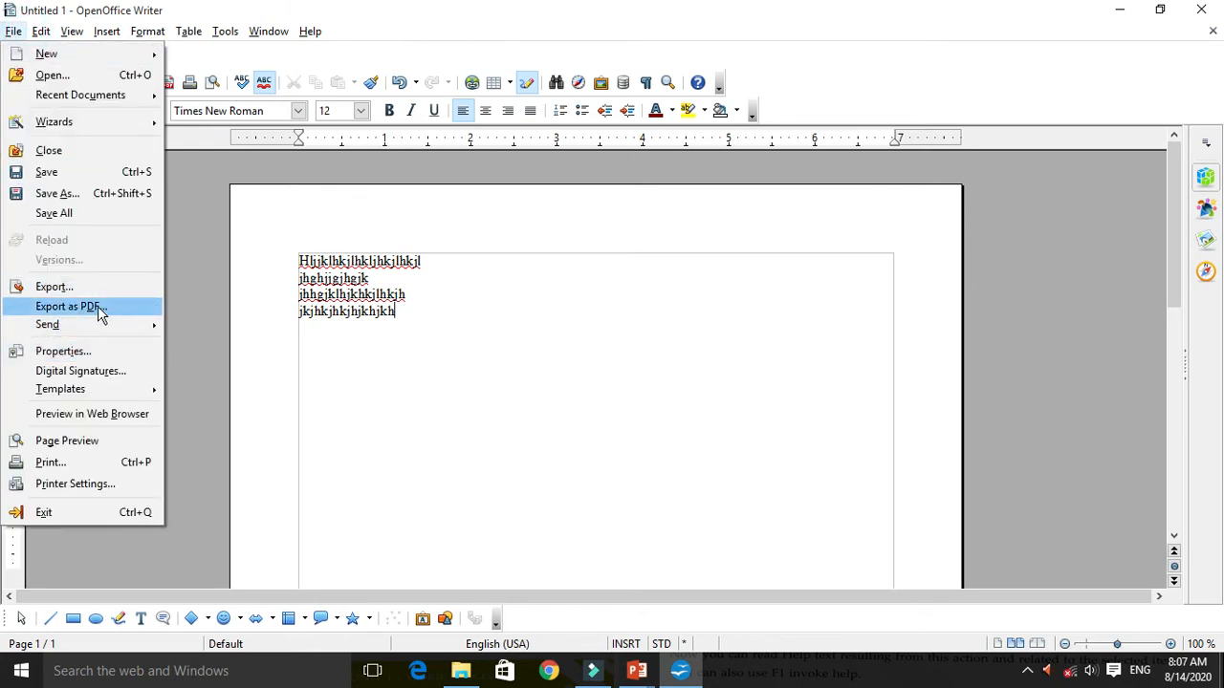
{"action": "left_click", "coordinate": [484, 388]}
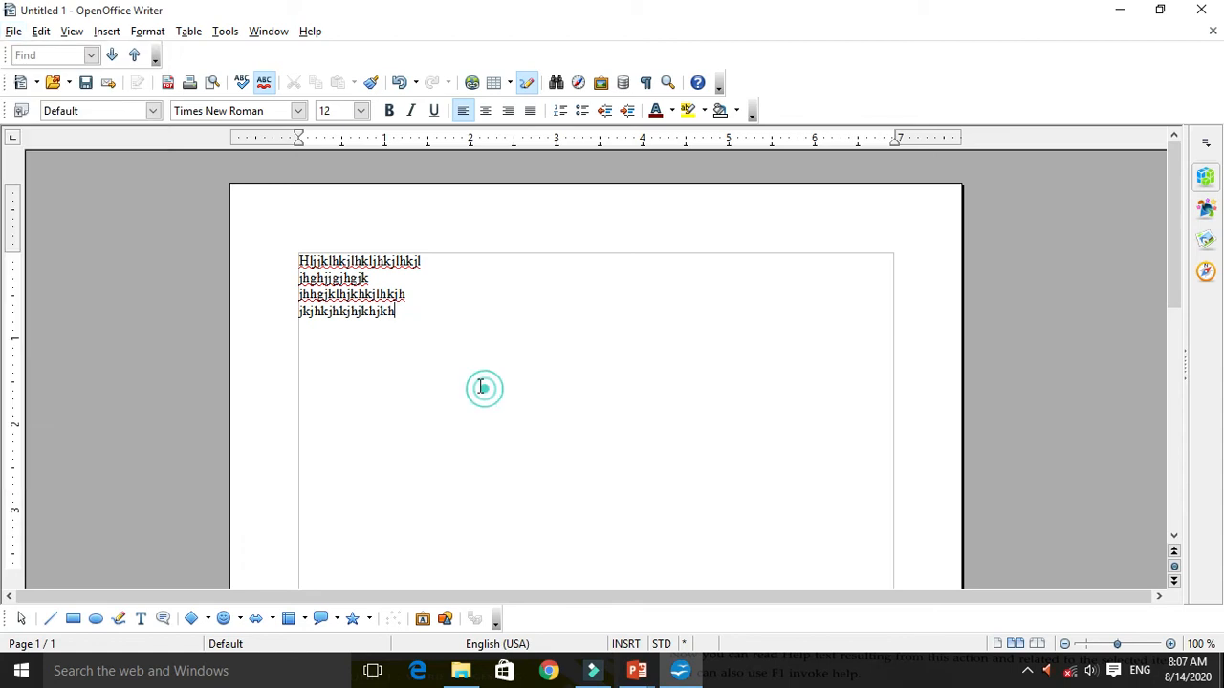
{"action": "left_click", "coordinate": [11, 32]}
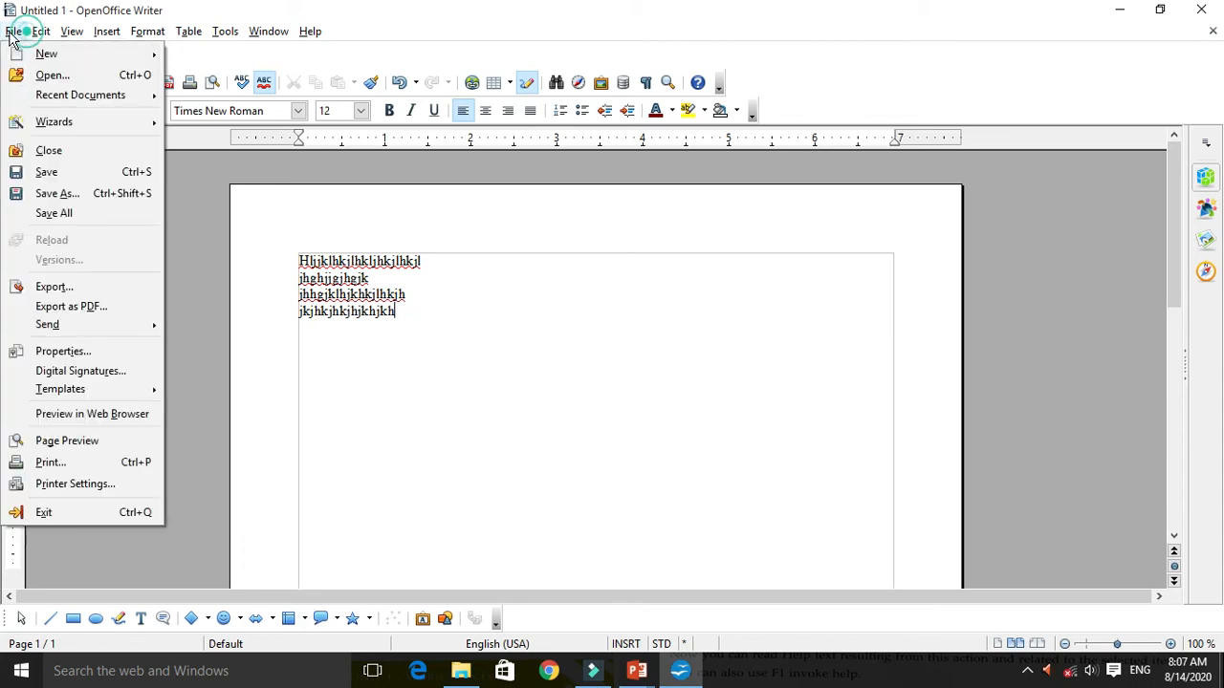
{"action": "left_click", "coordinate": [93, 313]}
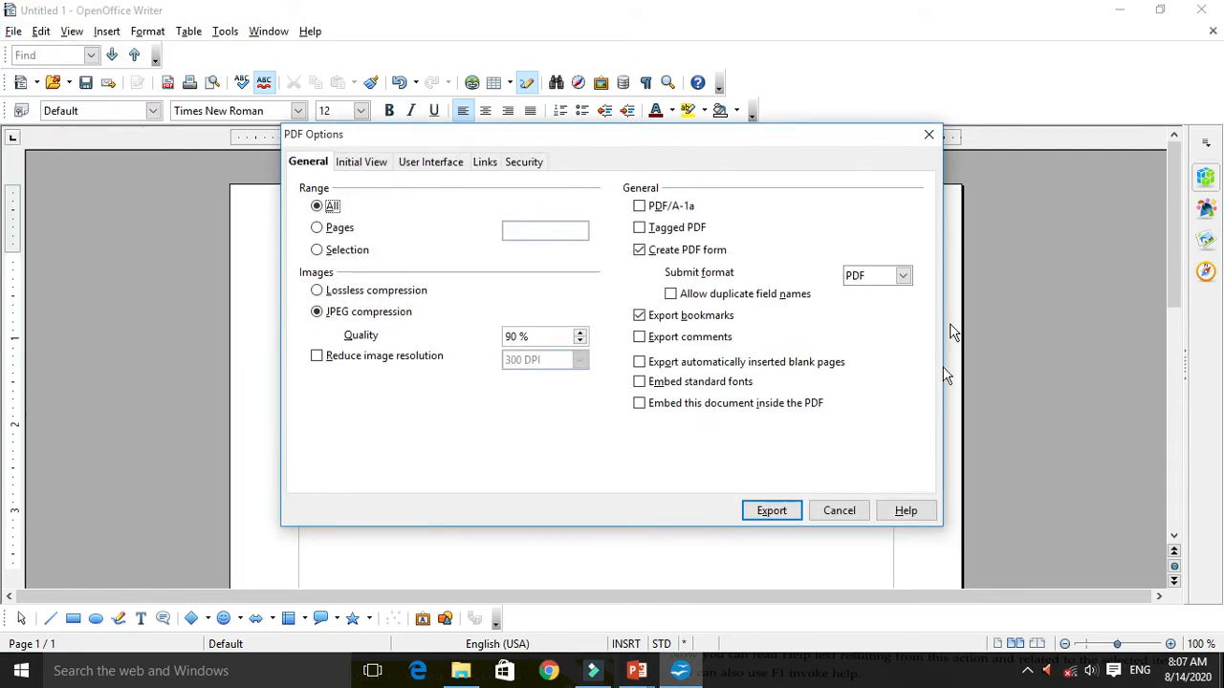
{"action": "left_click_drag", "start_coordinate": [471, 146], "coordinate": [327, 182]}
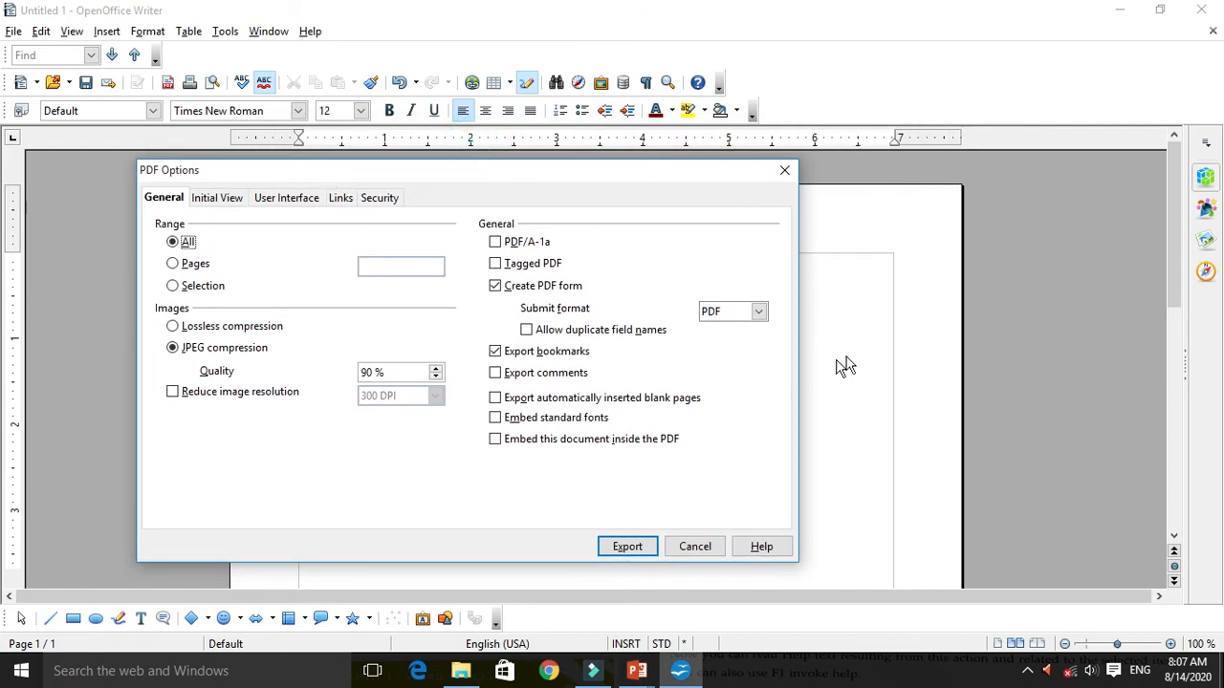
- Try FDF and HTML as the PDF form's submit format, and set it back to PDF
{"action": "left_click", "coordinate": [758, 321]}
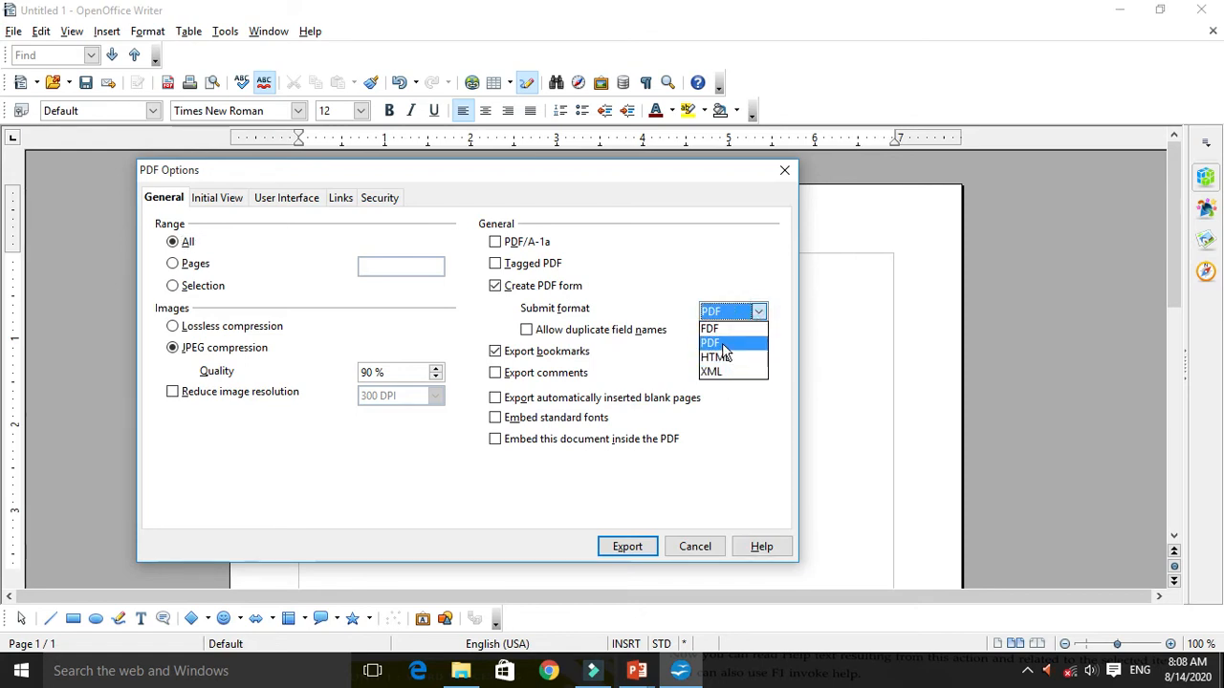
{"action": "left_click", "coordinate": [723, 344]}
{"action": "left_click", "coordinate": [758, 312]}
{"action": "left_click", "coordinate": [738, 328]}
{"action": "left_click", "coordinate": [758, 312]}
{"action": "left_click", "coordinate": [726, 354]}
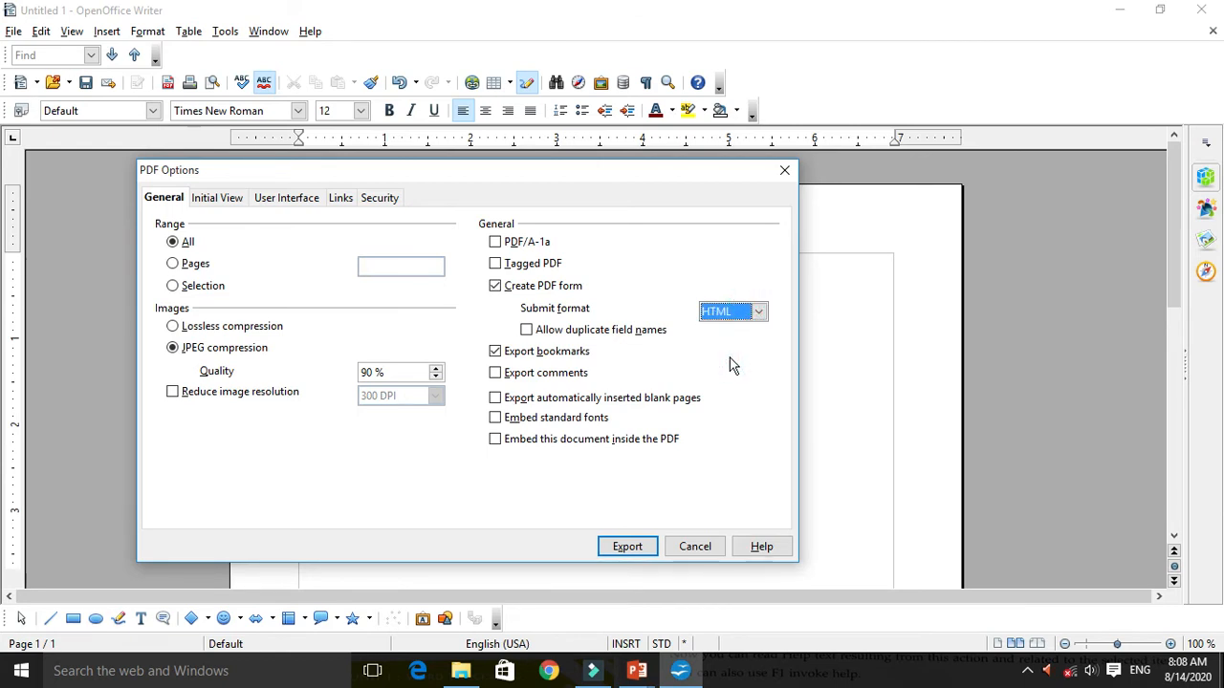
{"action": "left_click", "coordinate": [756, 312]}
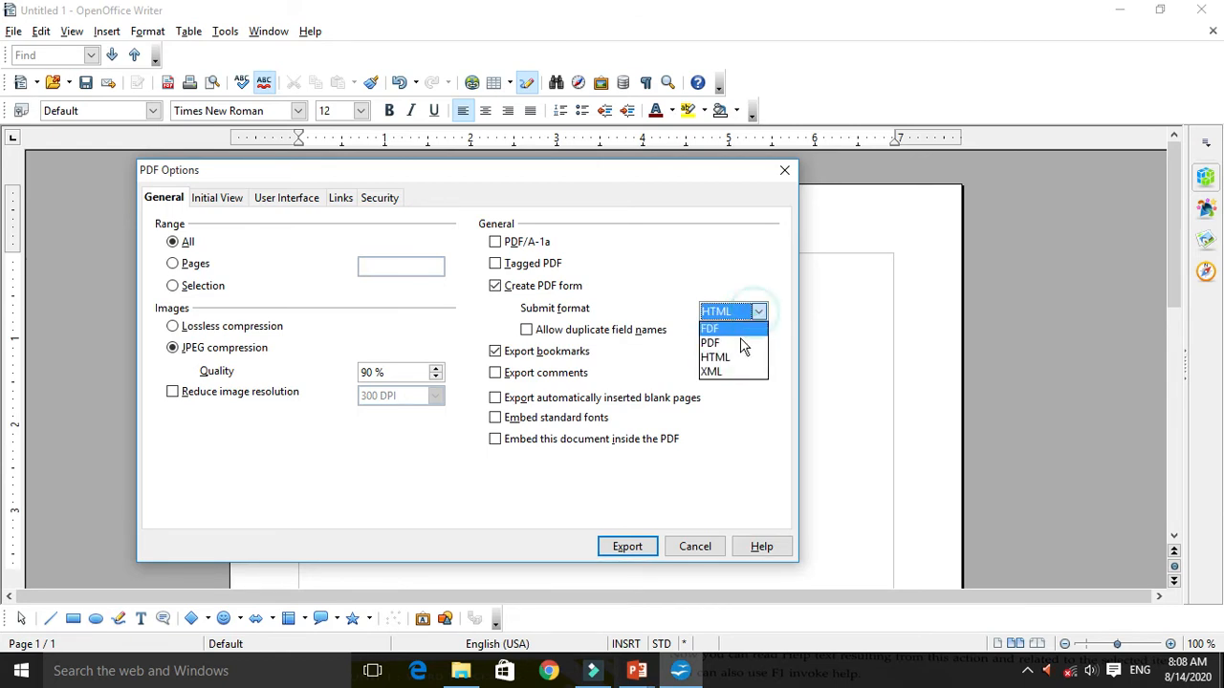
{"action": "left_click", "coordinate": [738, 344]}
{"action": "left_click", "coordinate": [758, 312]}
{"action": "left_click", "coordinate": [744, 408]}
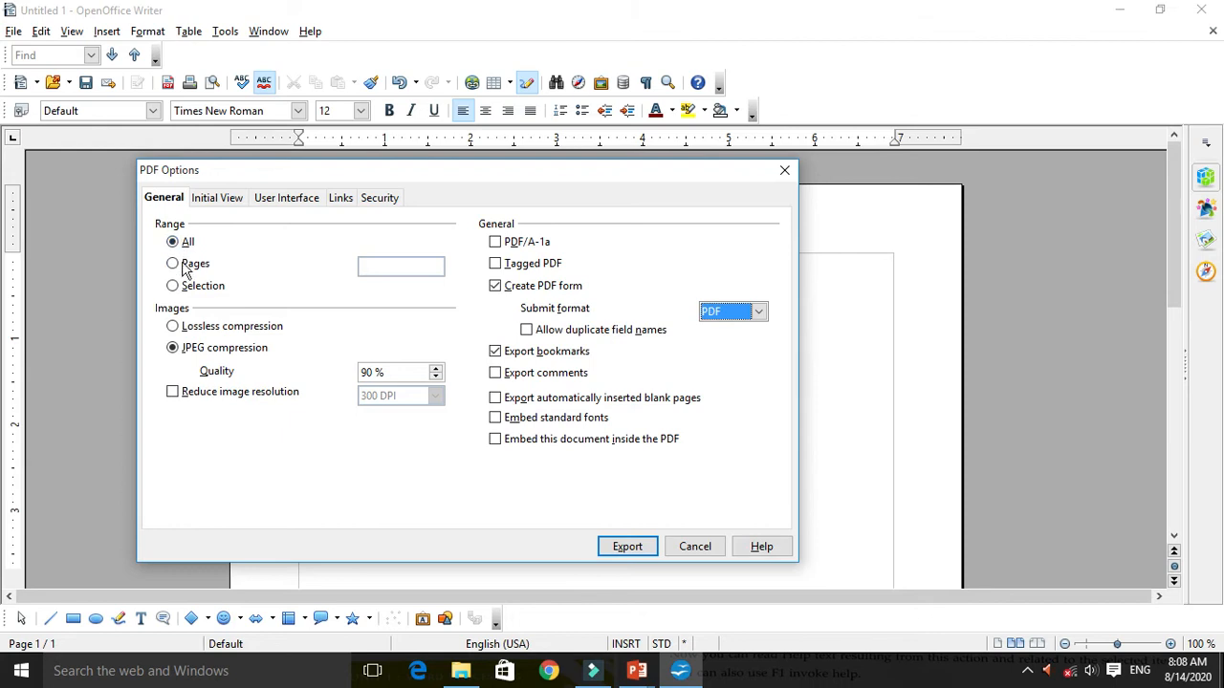
- Export the document as a PDF named "essay" in the Documents folder
{"action": "left_click", "coordinate": [631, 547]}
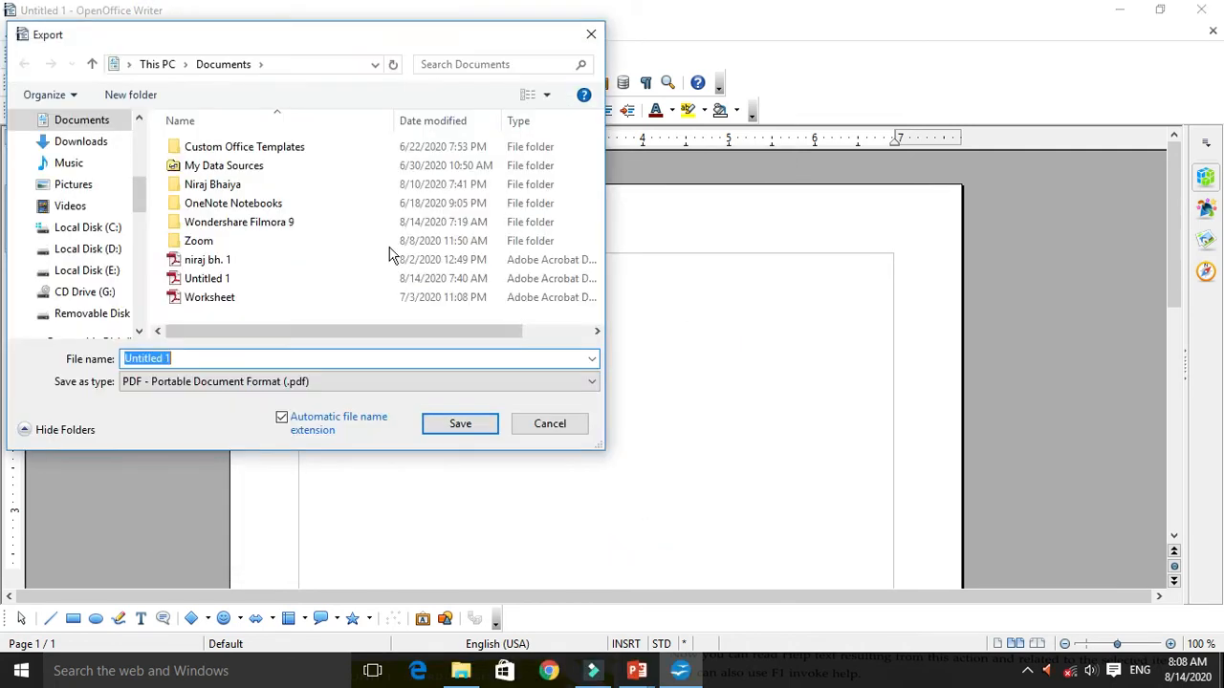
{"action": "left_click_drag", "start_coordinate": [230, 38], "coordinate": [382, 75]}
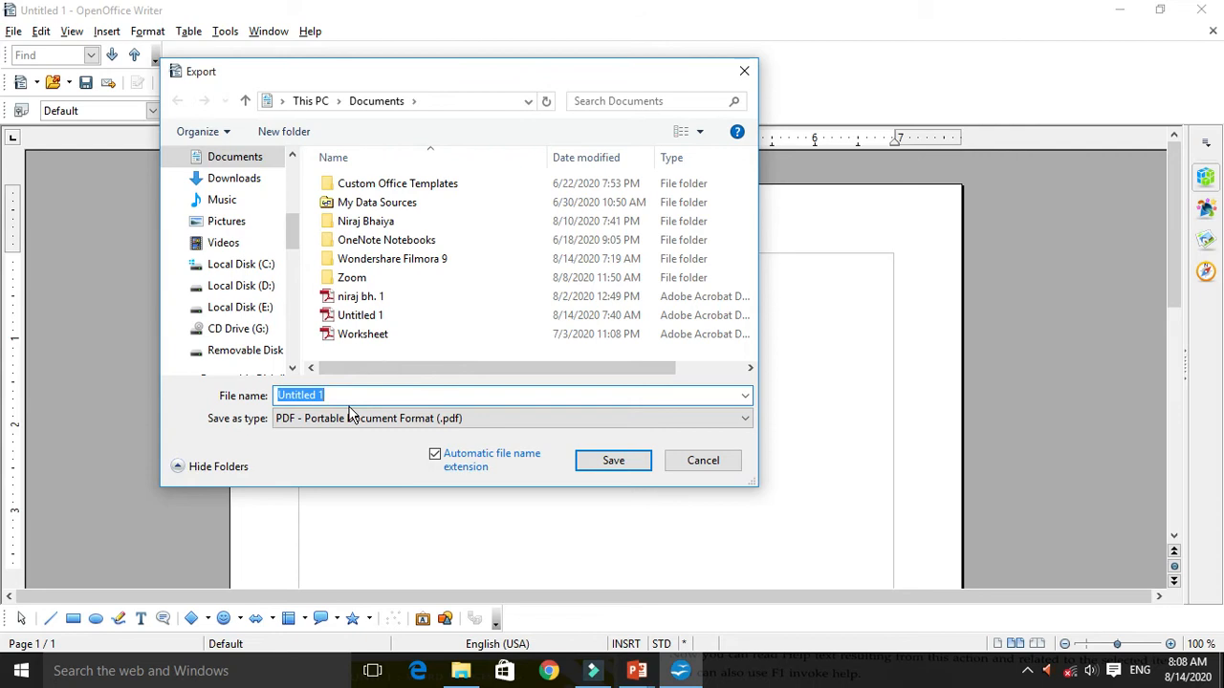
{"action": "type", "text": "essay"}
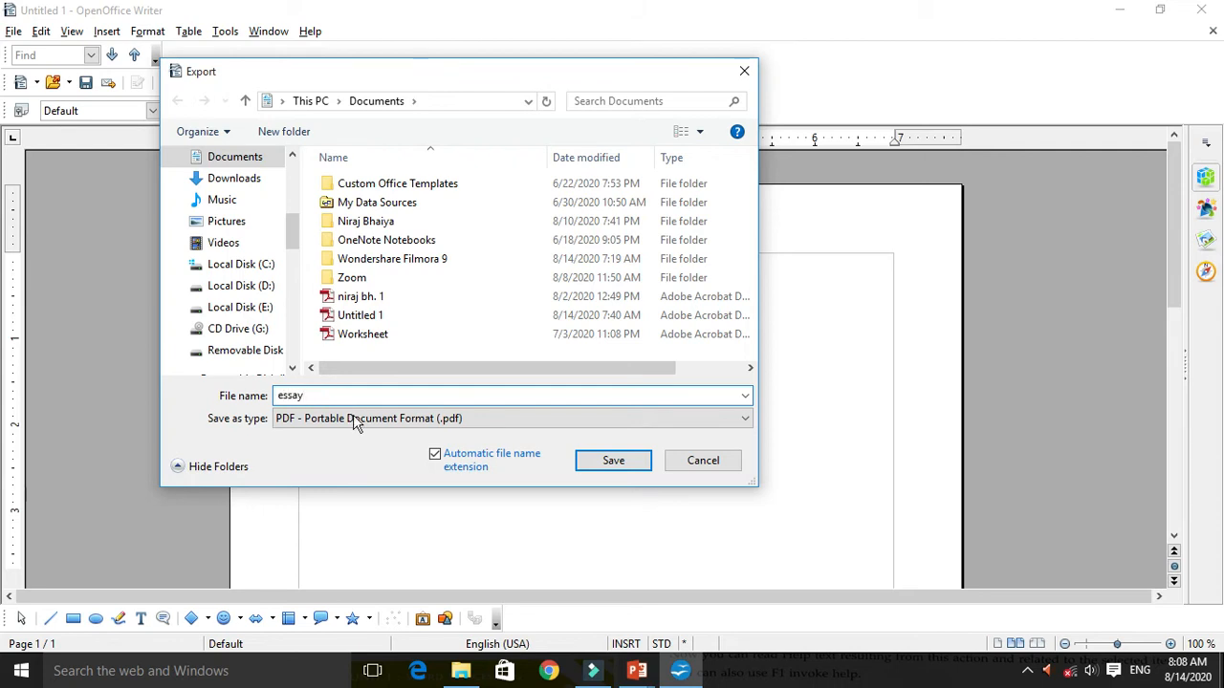
{"action": "left_click", "coordinate": [613, 462]}
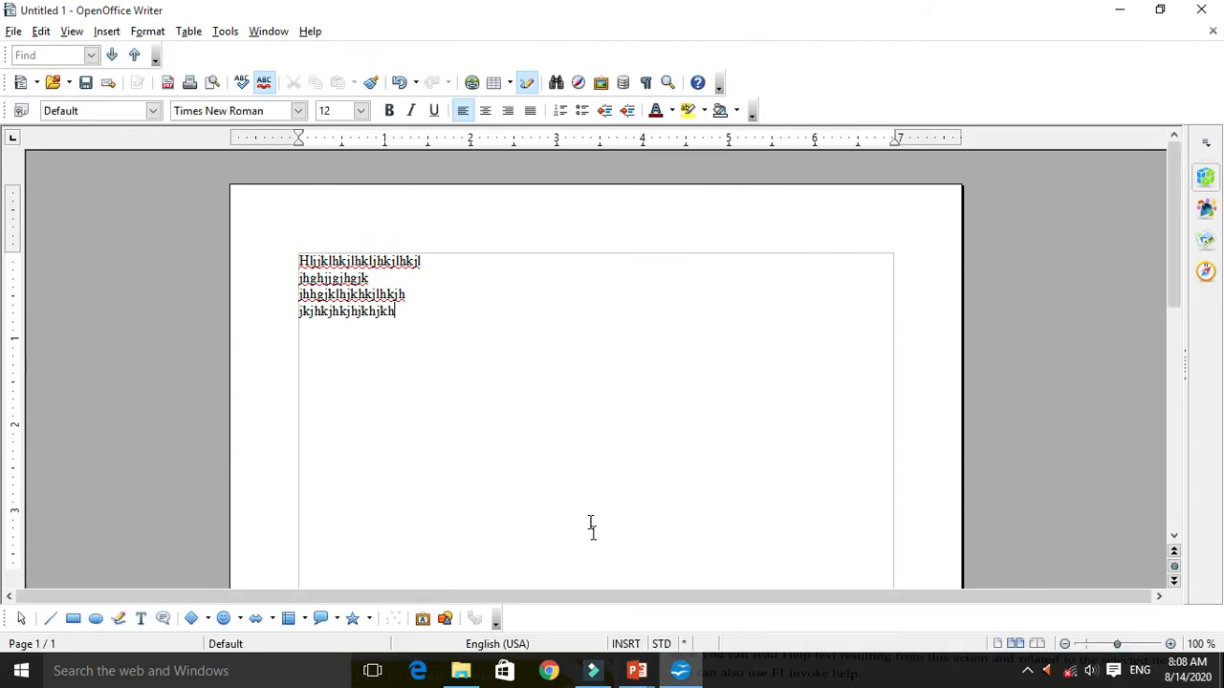
- Open the exported essay PDF from the Documents folder in Adobe Reader to check its text, and close both windows
{"action": "left_click", "coordinate": [461, 671]}
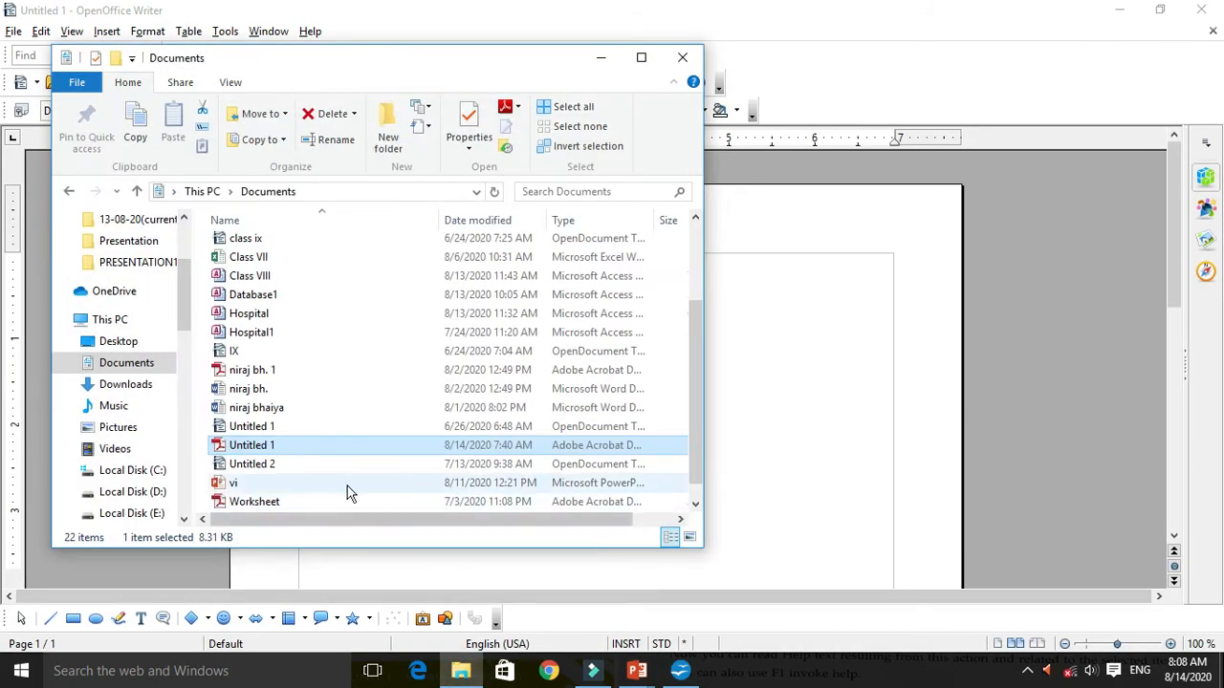
{"action": "scroll", "coordinate": [330, 488], "scroll_direction": "down", "scroll_amount": 1}
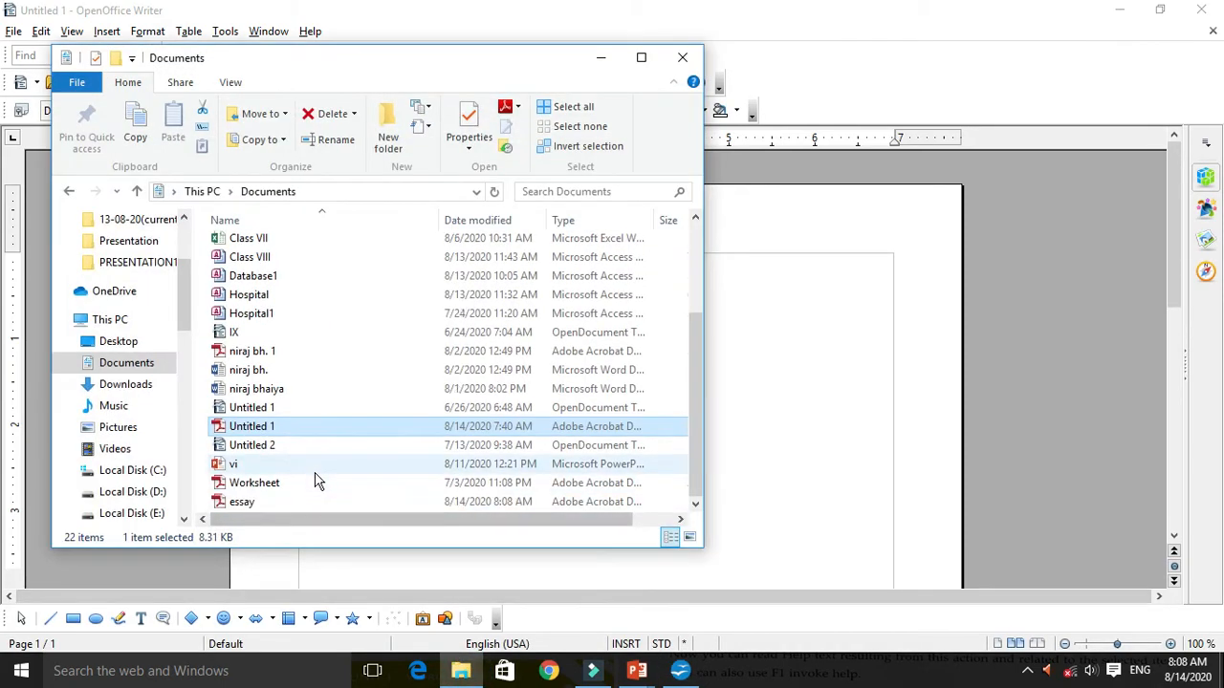
{"action": "double_click", "coordinate": [251, 505]}
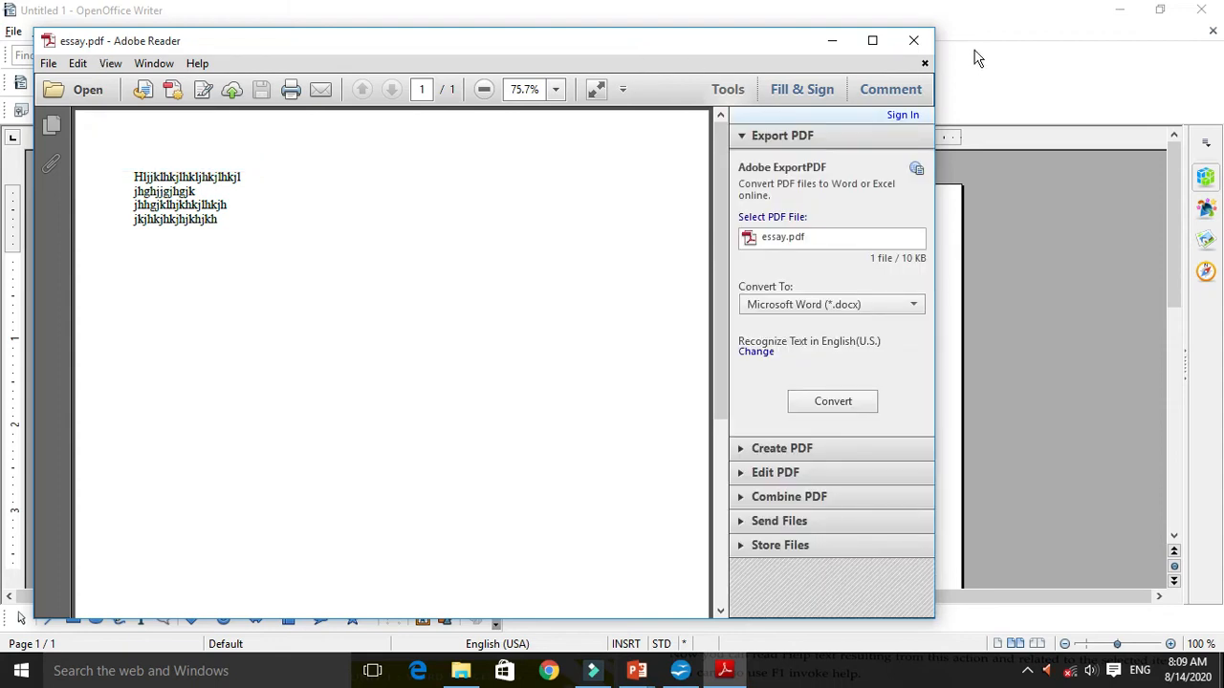
{"action": "left_click", "coordinate": [913, 40]}
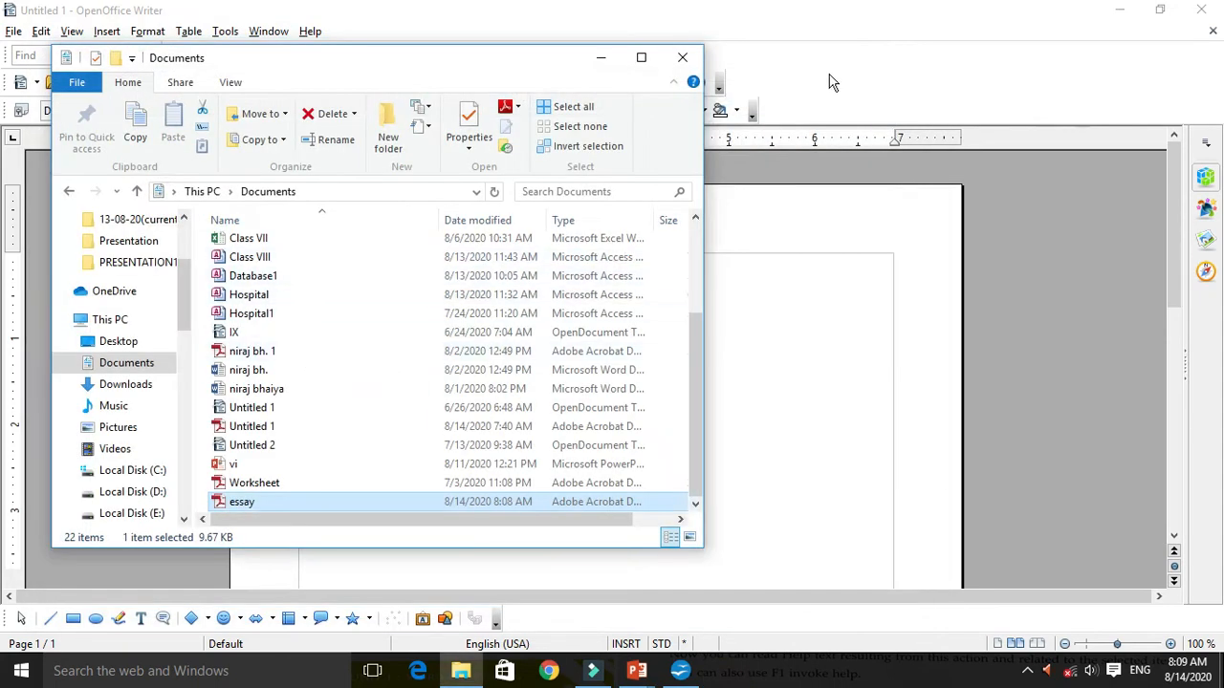
{"action": "left_click", "coordinate": [685, 55]}
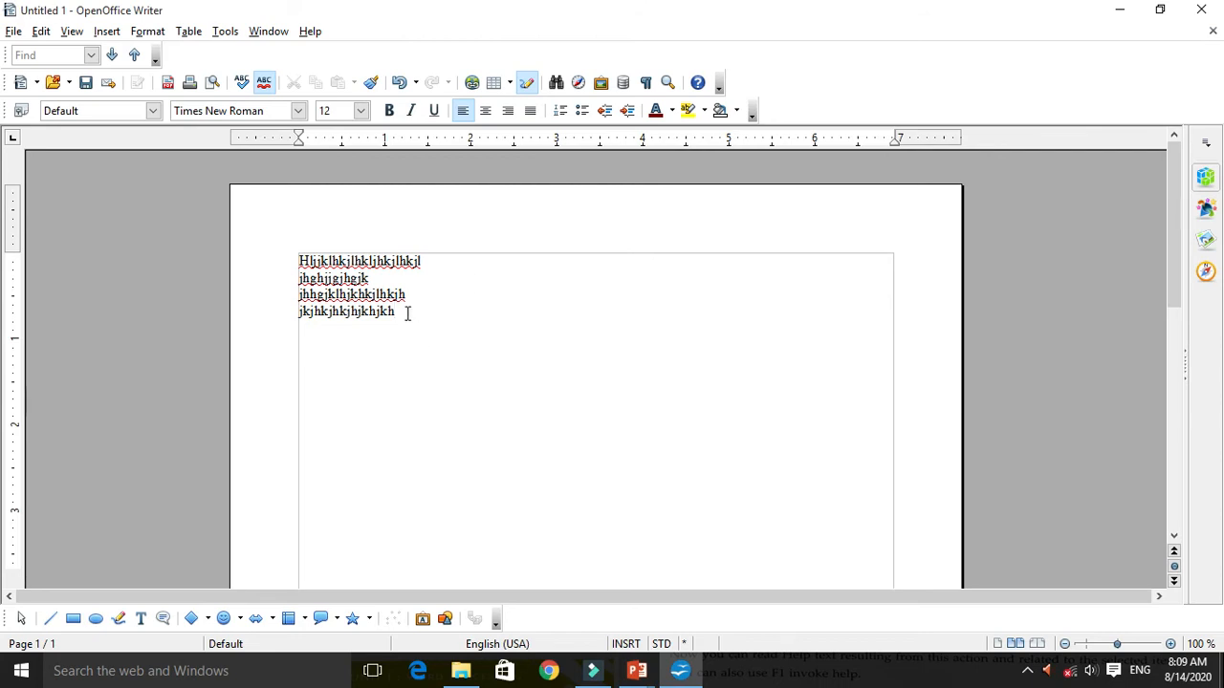
- Try font size 11 on all four sample lines and set them back to 12
{"action": "left_click_drag", "start_coordinate": [415, 312], "coordinate": [285, 246]}
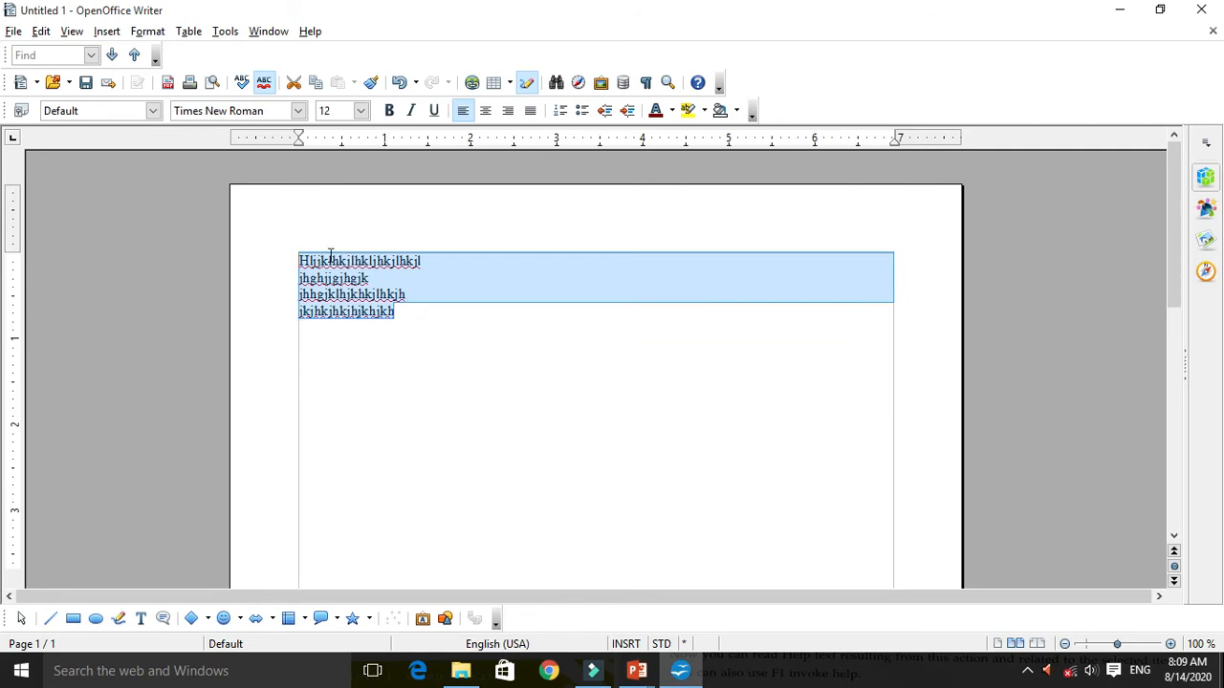
{"action": "left_click", "coordinate": [360, 111]}
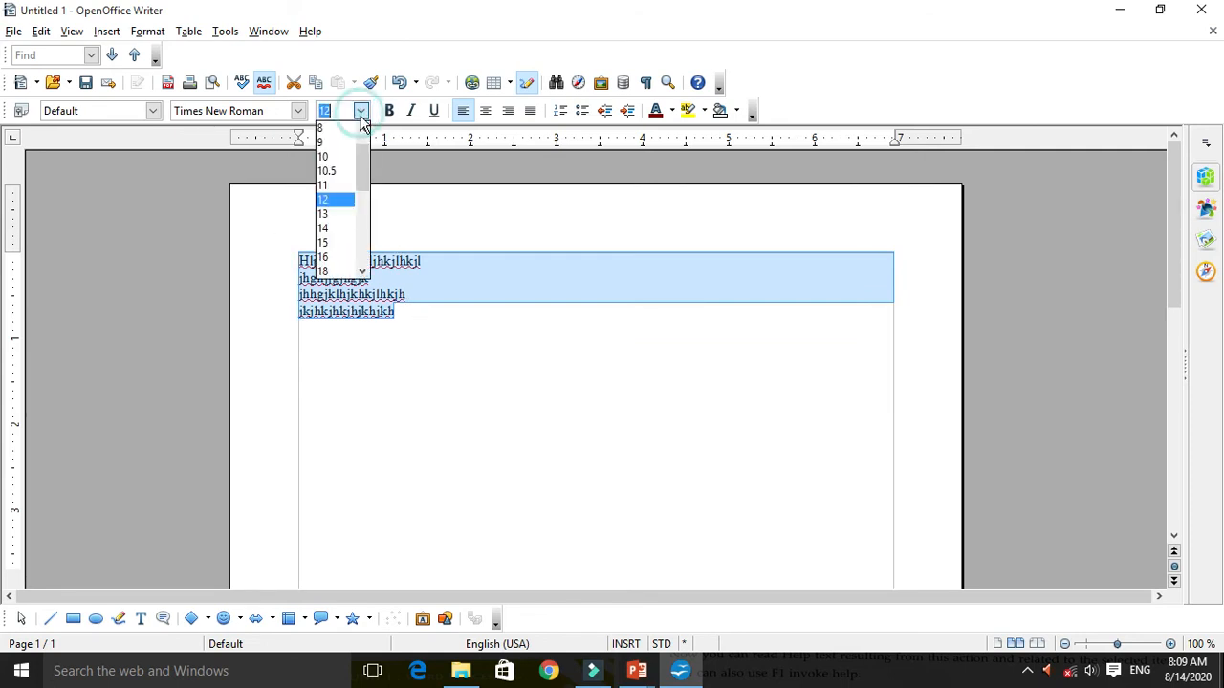
{"action": "left_click", "coordinate": [332, 200]}
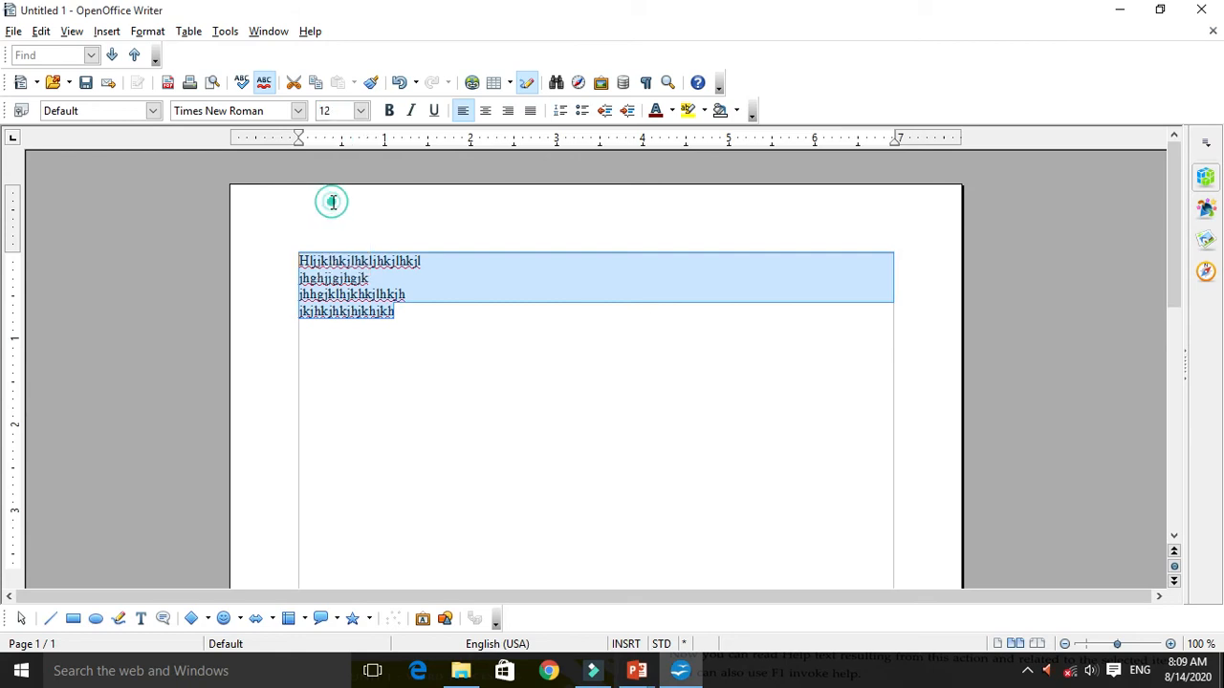
{"action": "left_click", "coordinate": [361, 112]}
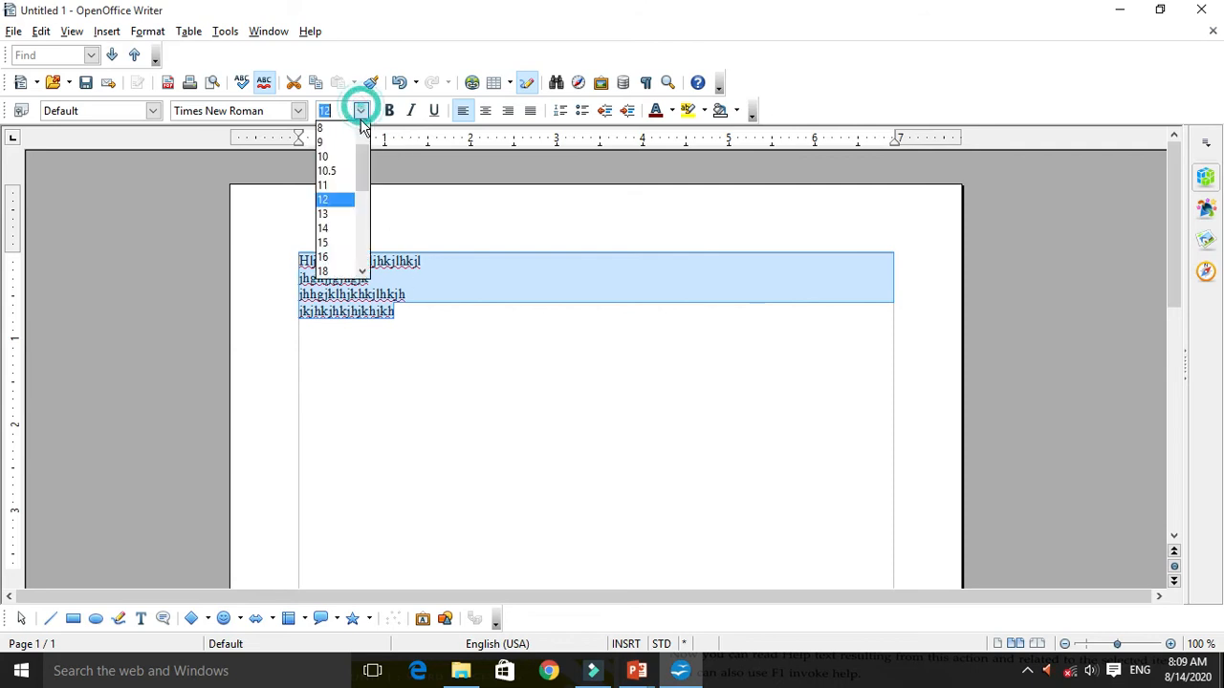
{"action": "left_click", "coordinate": [346, 186]}
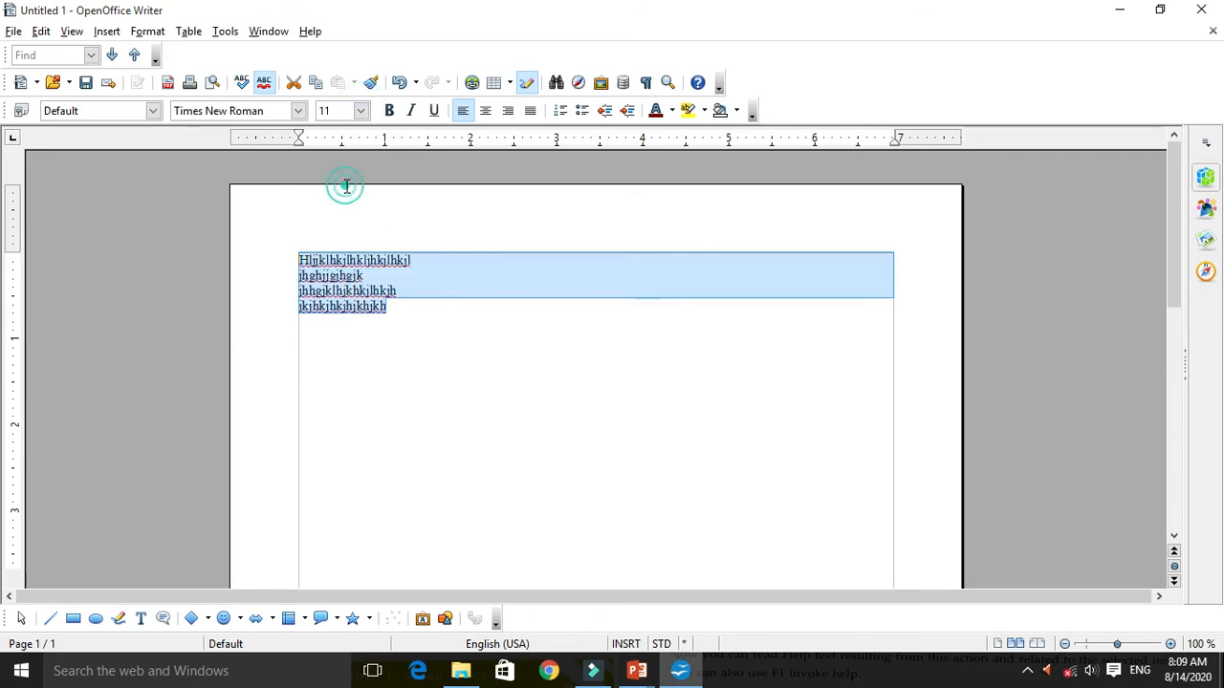
{"action": "left_click", "coordinate": [361, 111]}
{"action": "left_click", "coordinate": [333, 212]}
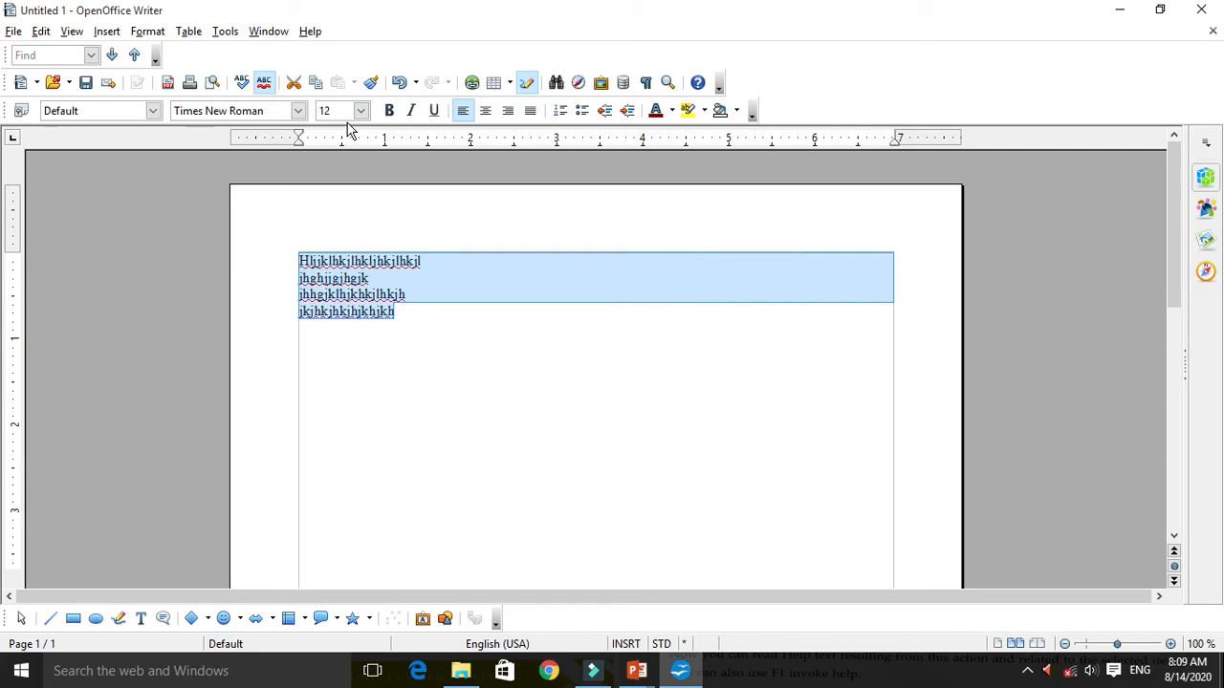
- Show the text properties in the sidebar, try font size 14 on the four sample lines, and restore size 12
{"action": "left_click", "coordinate": [1205, 177]}
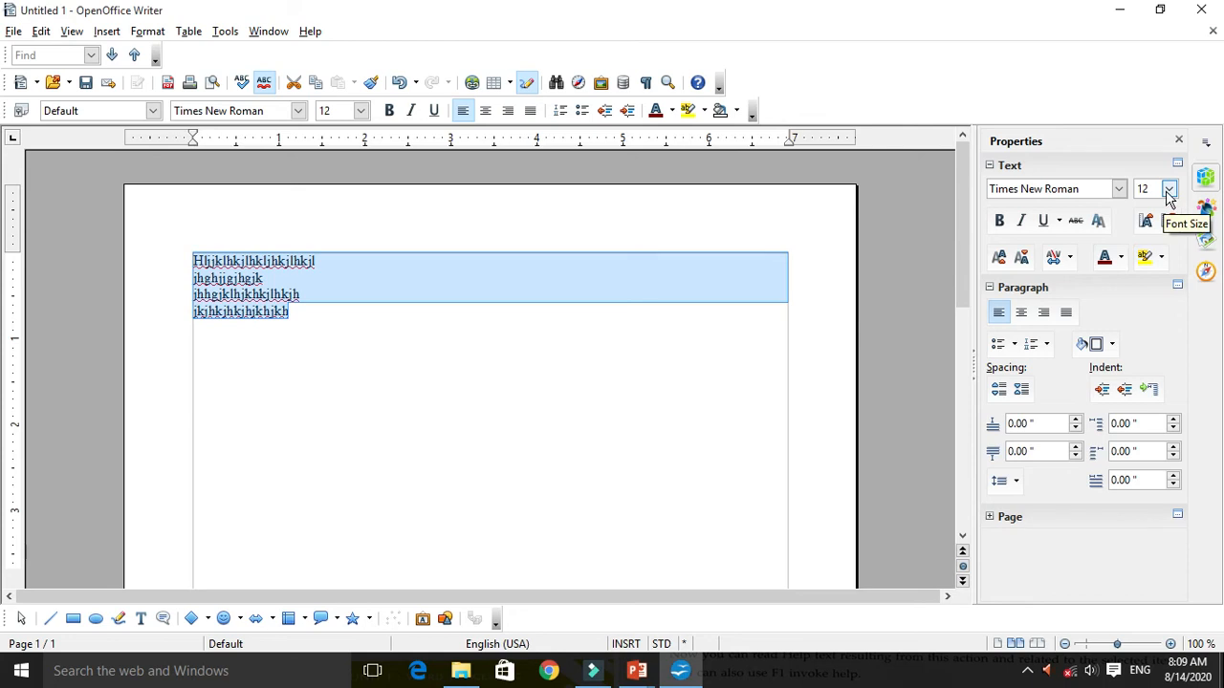
{"action": "left_click", "coordinate": [1168, 191]}
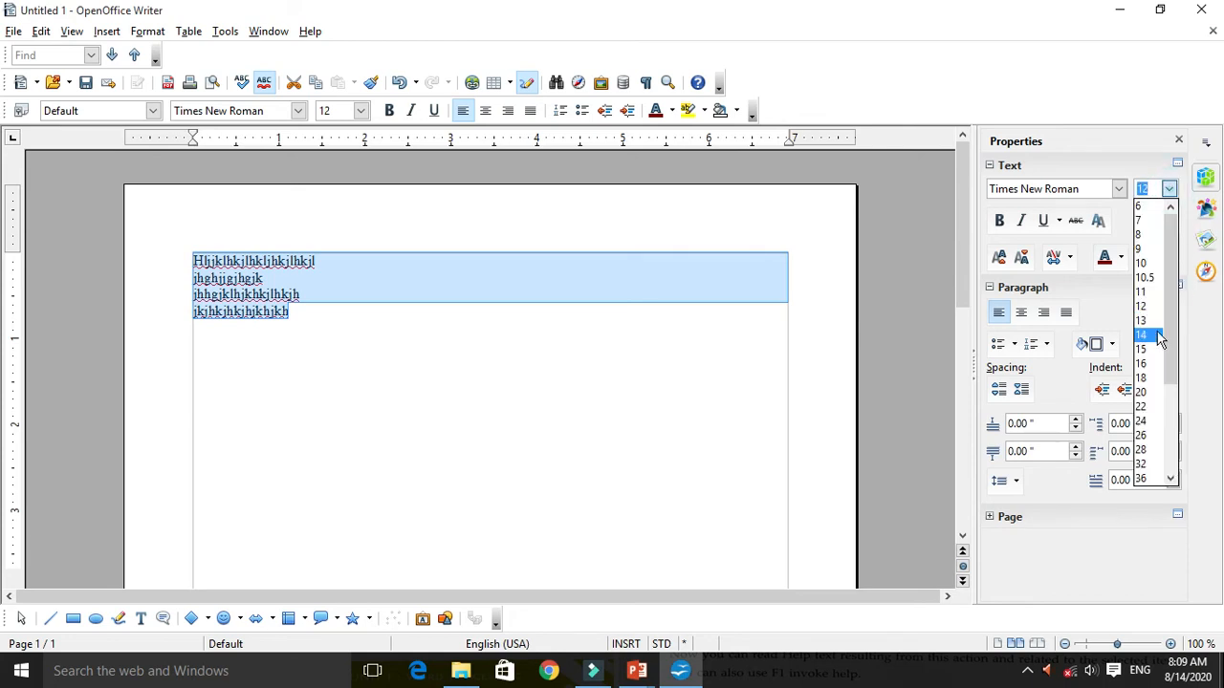
{"action": "left_click", "coordinate": [1144, 336]}
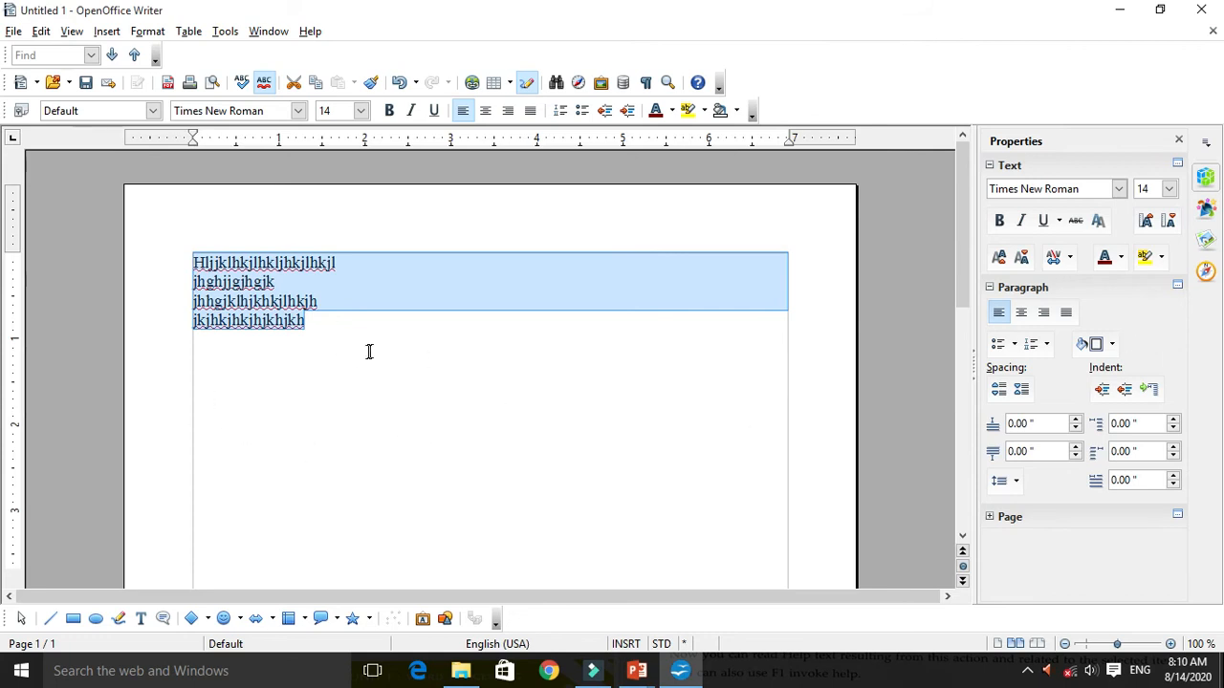
{"action": "left_click", "coordinate": [1169, 189]}
{"action": "left_click", "coordinate": [1144, 306]}
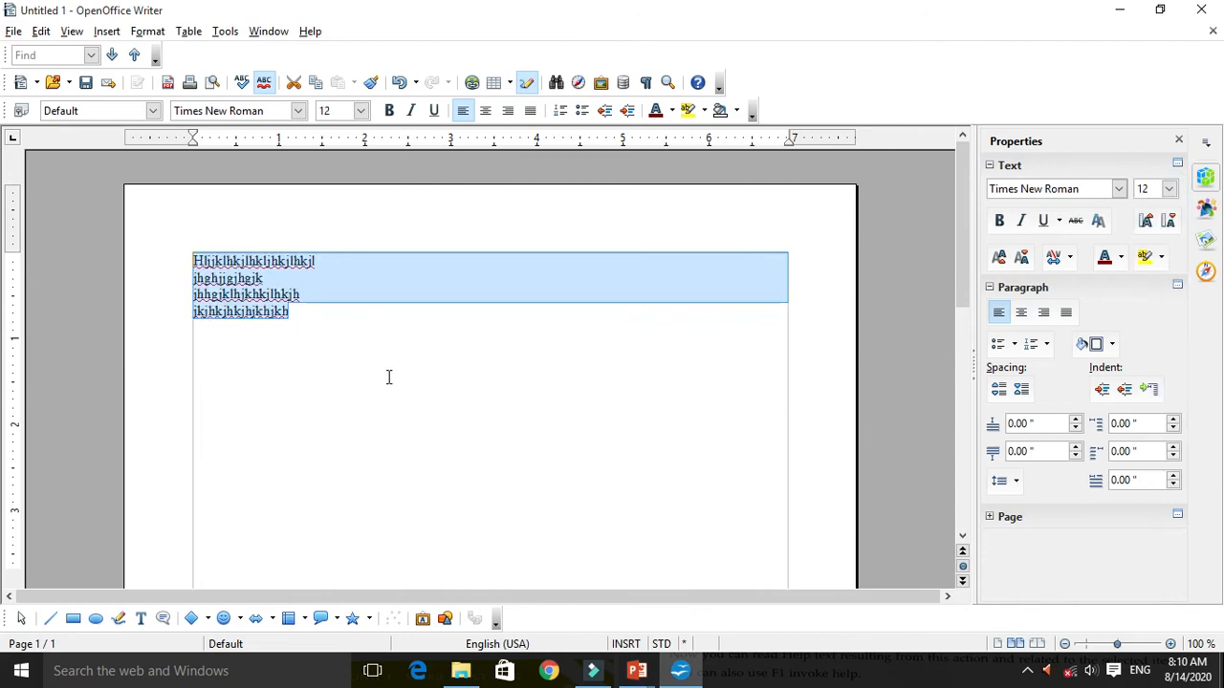
- Switch the keyboard input language to Hindi and enter the word "हिन्दी" a few lines below the sample text
{"action": "left_click", "coordinate": [365, 320]}
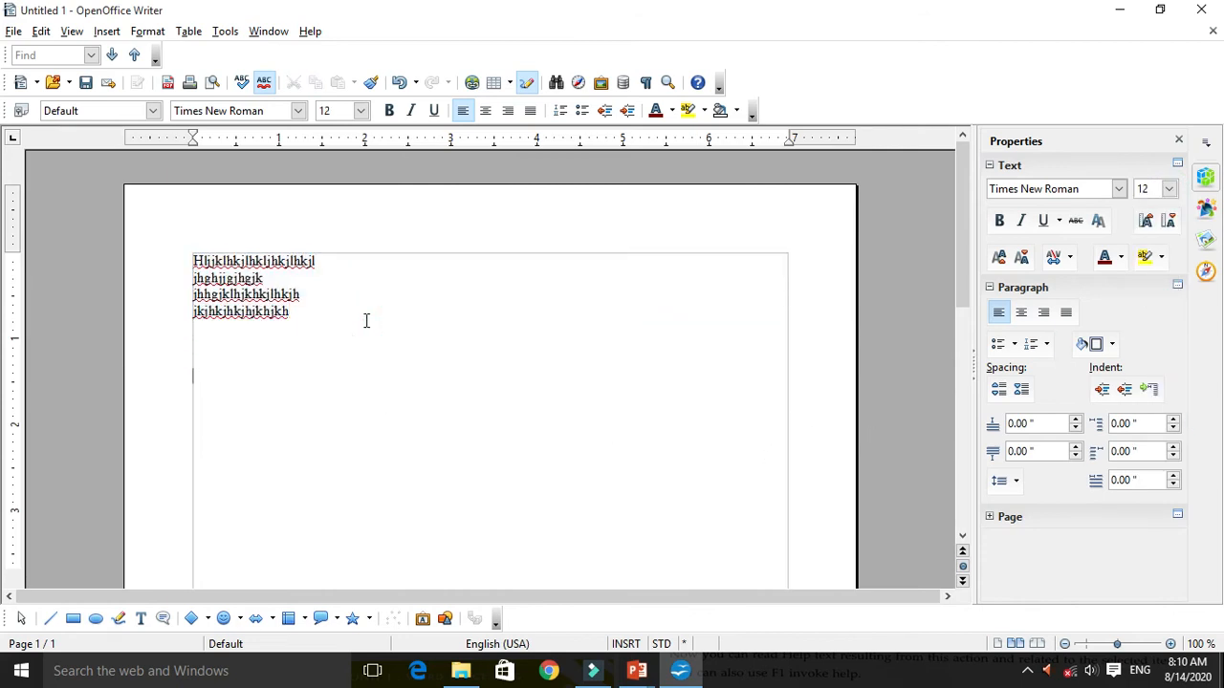
{"action": "left_click", "coordinate": [1140, 671]}
{"action": "left_click", "coordinate": [1097, 572]}
{"action": "type", "text": "hindi"}
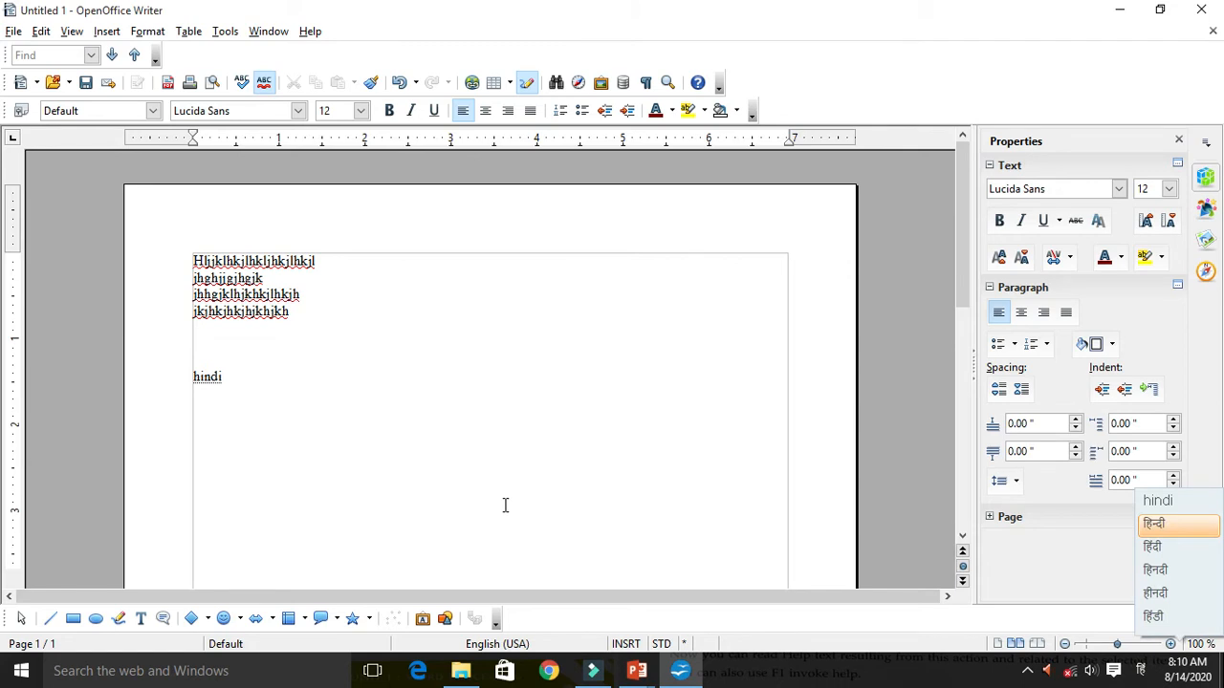
{"action": "key", "text": "Return"}
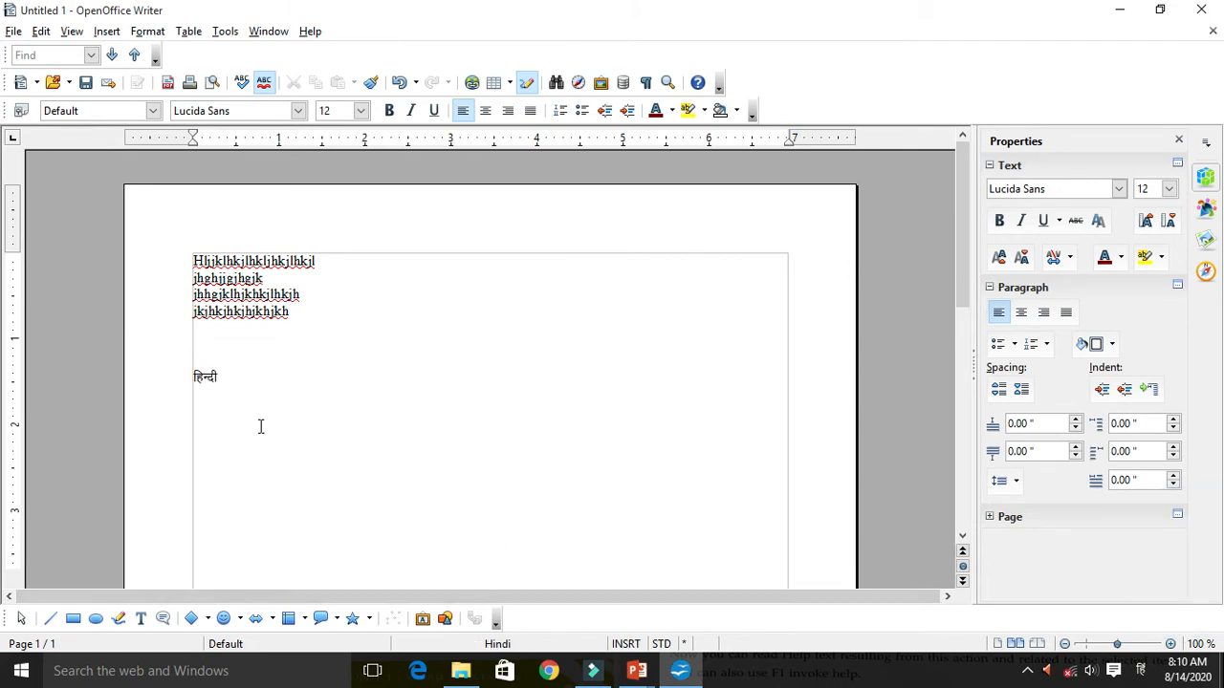
- Set the font size of the Hindi word to 14
{"action": "left_click_drag", "start_coordinate": [231, 376], "coordinate": [187, 375]}
{"action": "left_click", "coordinate": [1168, 189]}
{"action": "left_click", "coordinate": [1153, 335]}
{"action": "left_click", "coordinate": [232, 377]}
{"action": "left_click_drag", "start_coordinate": [194, 378], "coordinate": [237, 407]}
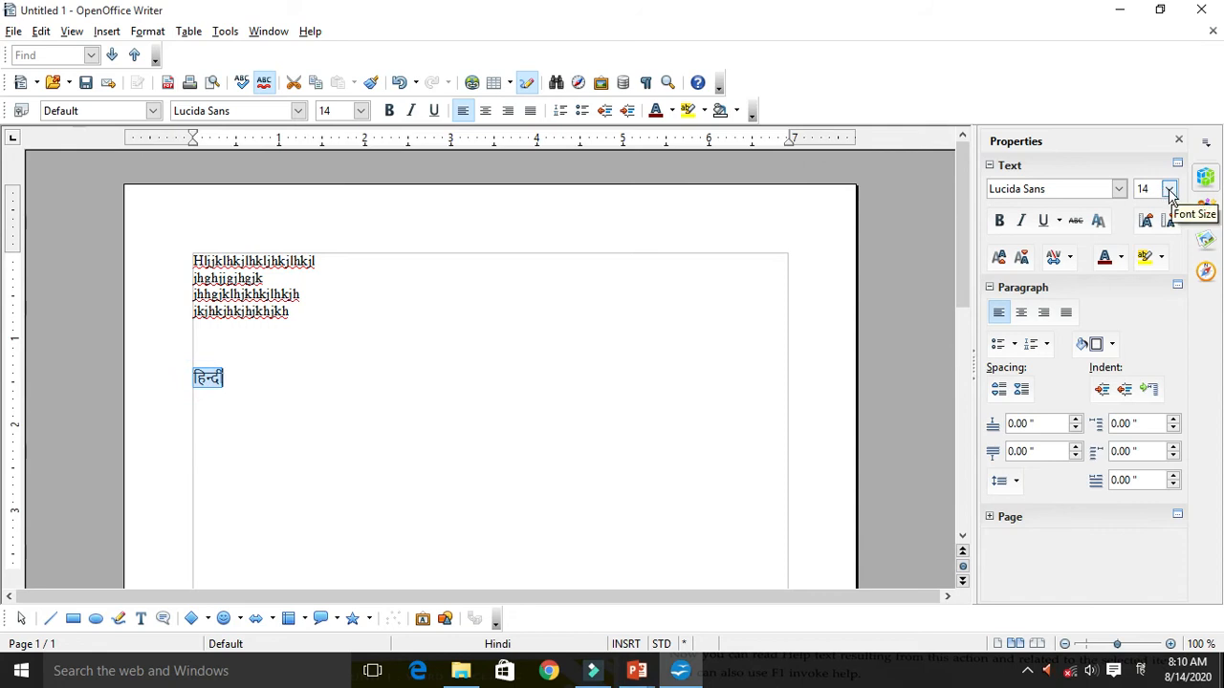
- Select the four sample lines and increase their above and below paragraph spacing stepwise to 0.16"
{"action": "left_click", "coordinate": [355, 303]}
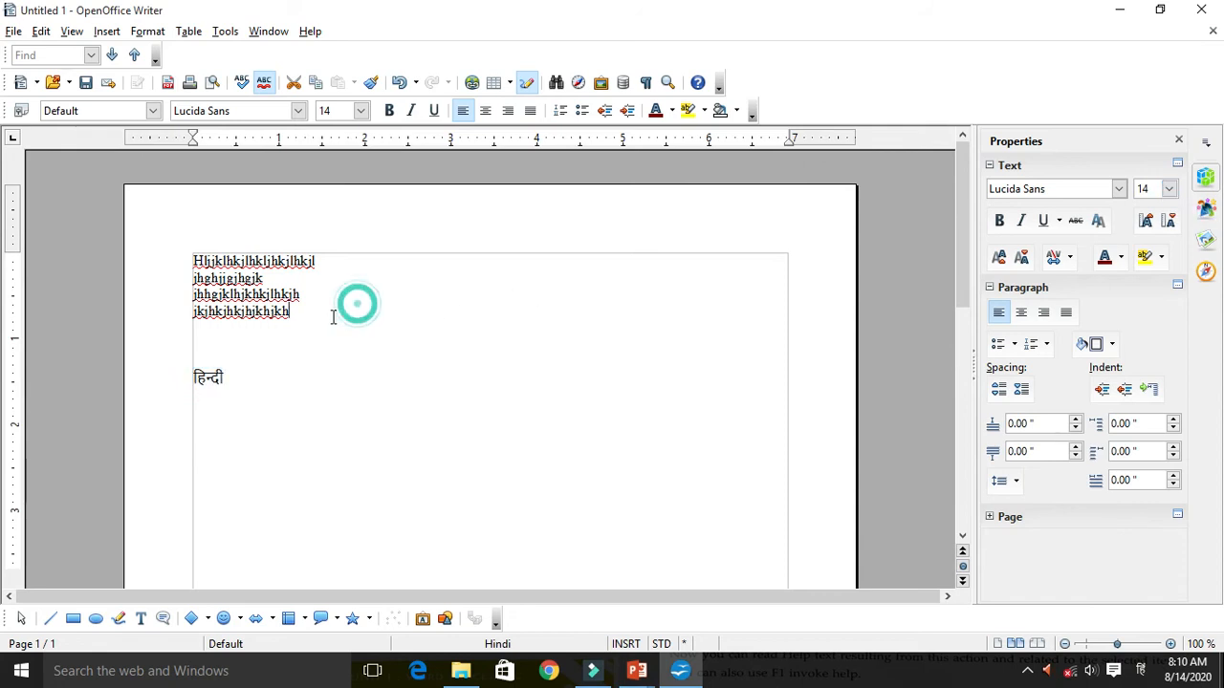
{"action": "left_click_drag", "start_coordinate": [325, 315], "coordinate": [169, 240]}
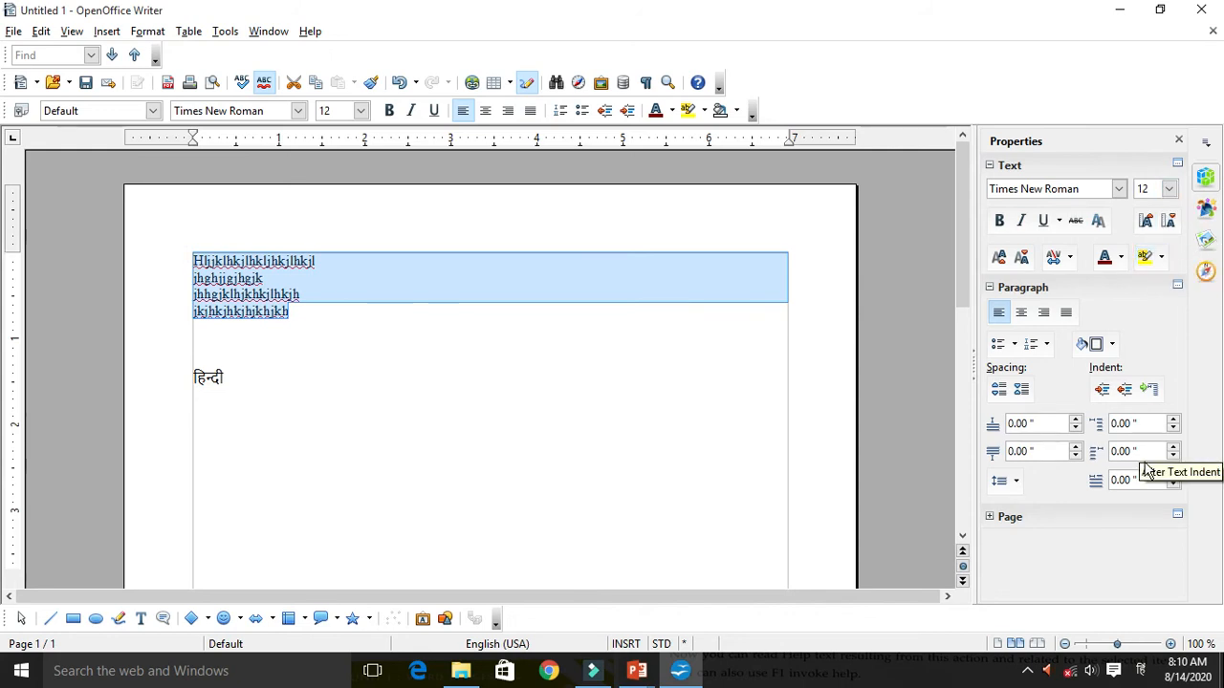
{"action": "left_click", "coordinate": [999, 392]}
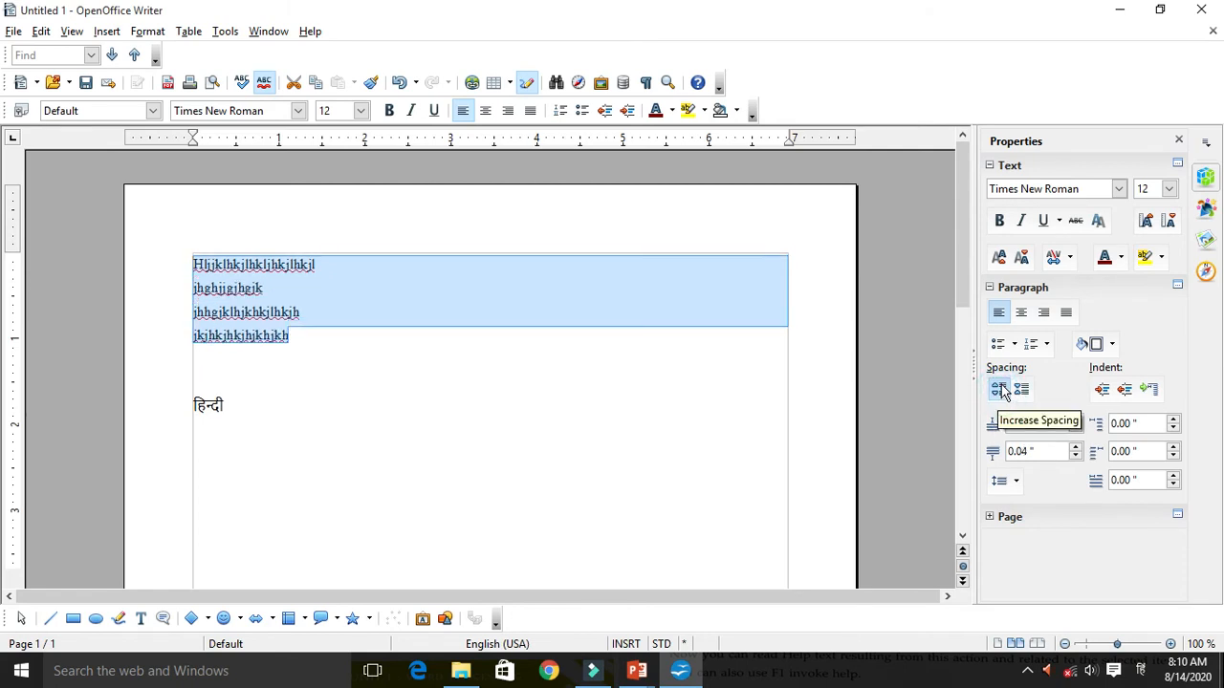
{"action": "left_click", "coordinate": [999, 390]}
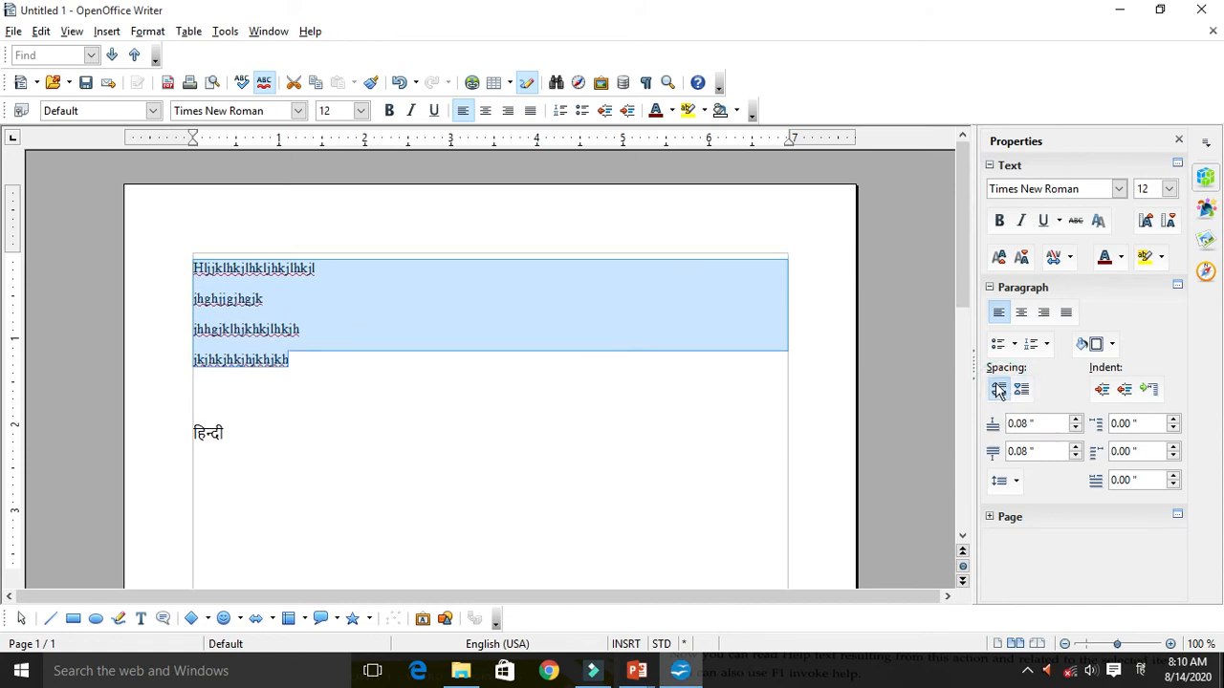
{"action": "left_click", "coordinate": [999, 390]}
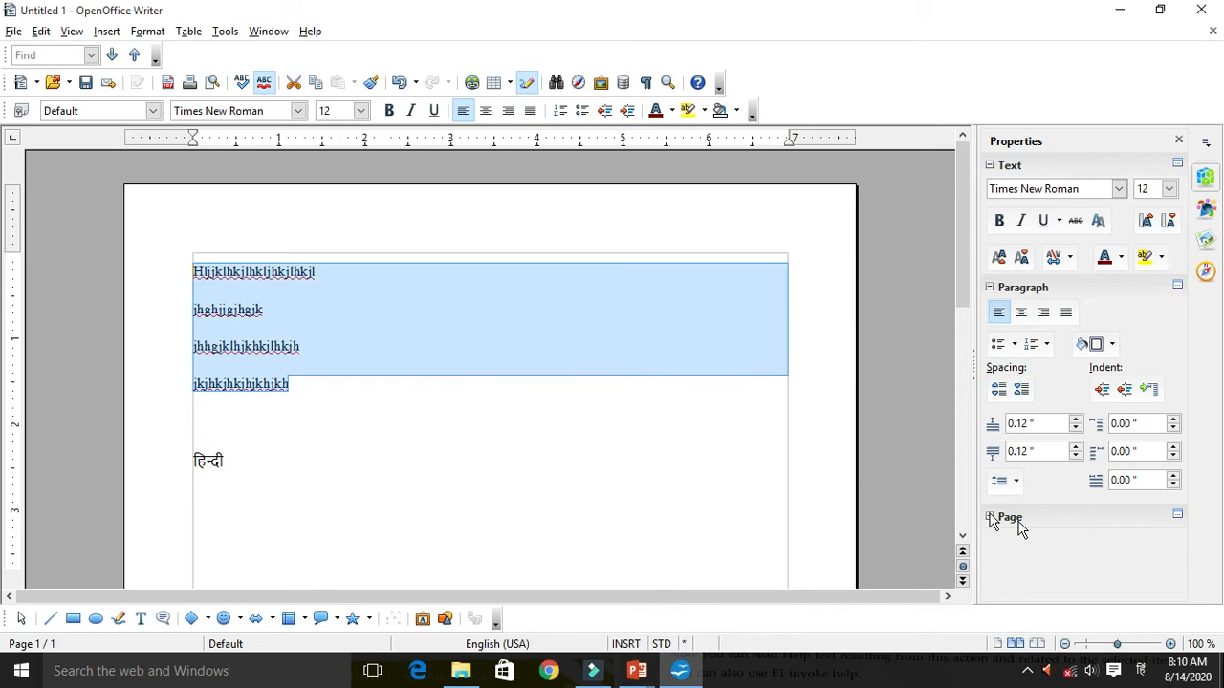
{"action": "left_click", "coordinate": [997, 398]}
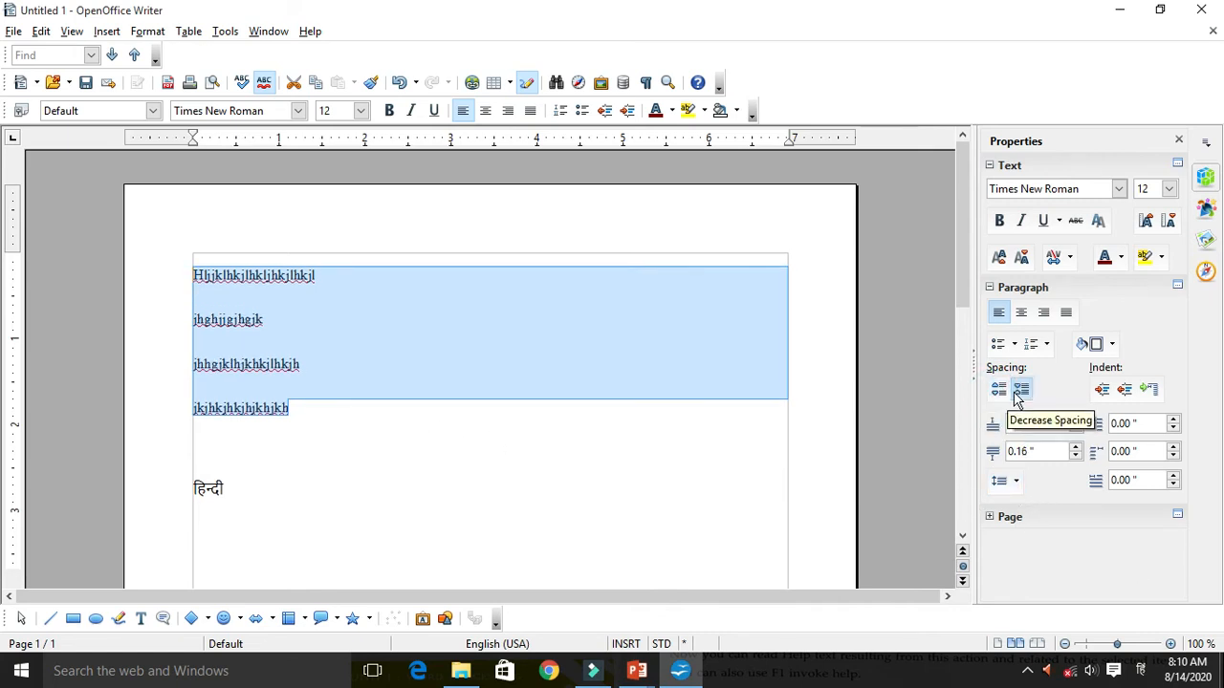
- Decrease the paragraph spacing of the four sample lines stepwise back to 0.00"
{"action": "left_click", "coordinate": [1020, 390]}
{"action": "left_click", "coordinate": [1021, 390]}
{"action": "left_click", "coordinate": [1020, 390]}
{"action": "left_click", "coordinate": [1020, 390]}
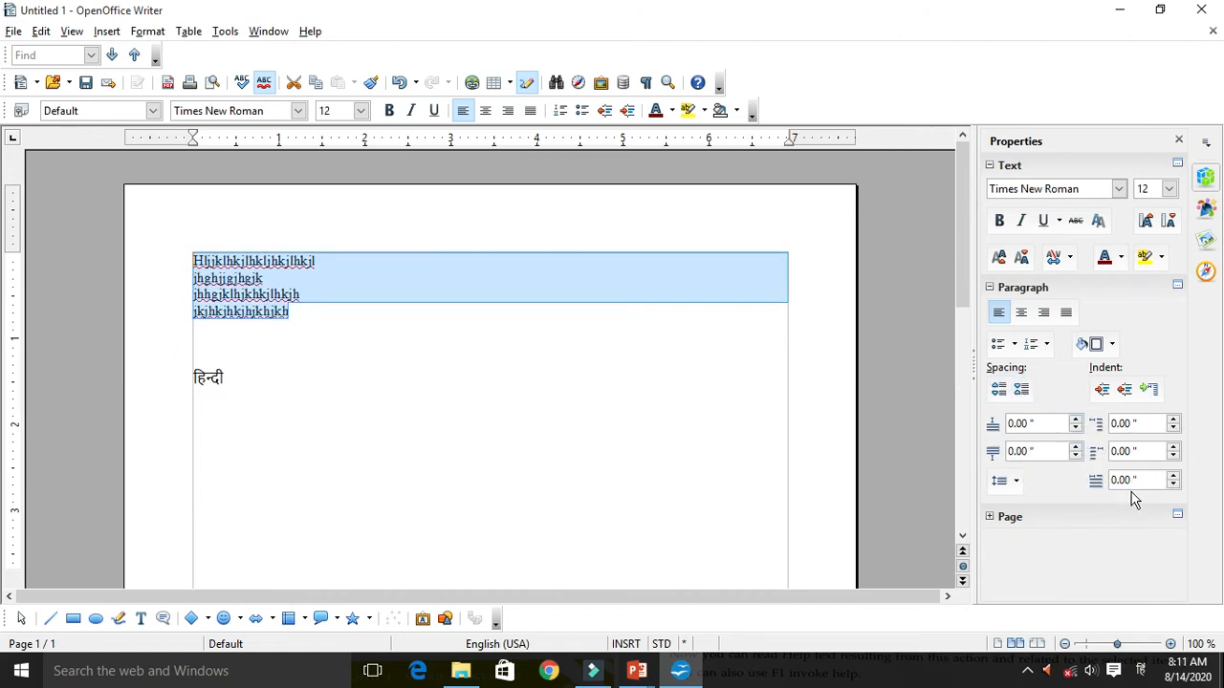
- Set the spacing below the four sample paragraphs to 1.00" and switch the keyboard input language to English
{"action": "left_click", "coordinate": [1013, 451]}
{"action": "key", "text": "BackSpace"}
{"action": "type", "text": "1"}
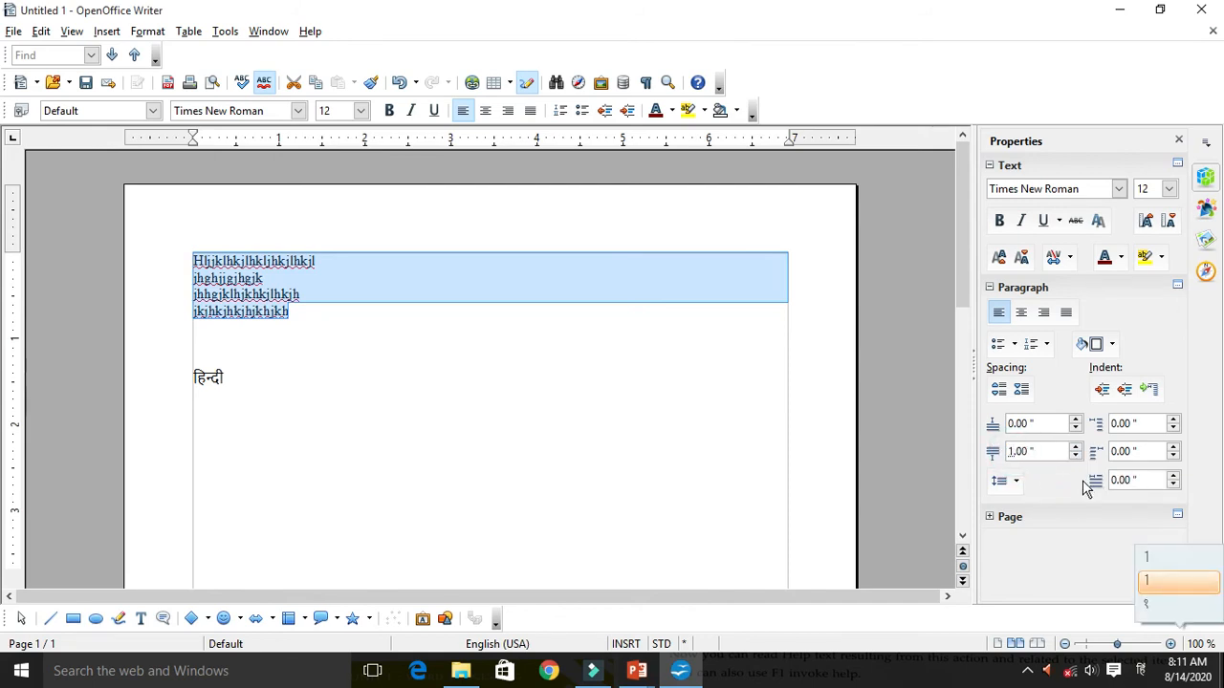
{"action": "key", "text": "Return"}
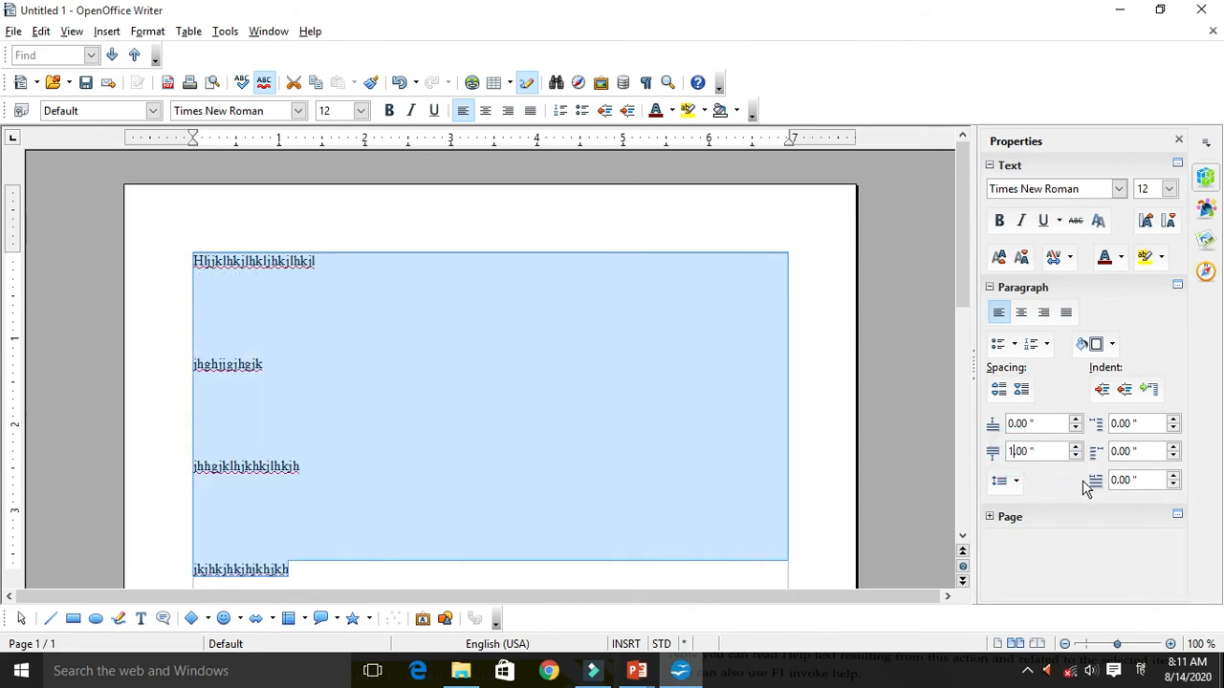
{"action": "left_click", "coordinate": [1141, 670]}
{"action": "left_click", "coordinate": [1064, 536]}
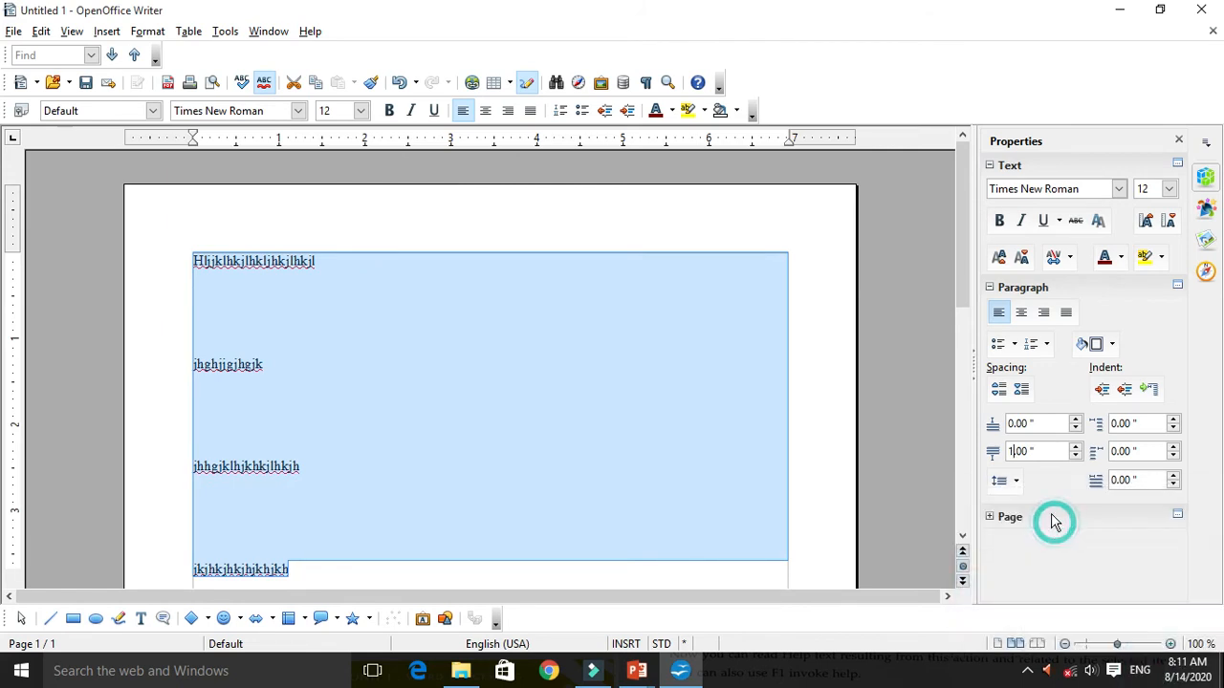
- Reduce the below-paragraph spacing of the four sample lines gradually to 0.08"
{"action": "left_click", "coordinate": [1075, 456]}
{"action": "left_click", "coordinate": [1076, 456]}
{"action": "left_click", "coordinate": [1076, 456]}
{"action": "left_click", "coordinate": [1076, 457]}
{"action": "left_click", "coordinate": [1076, 456]}
{"action": "left_click", "coordinate": [1075, 456]}
{"action": "left_click", "coordinate": [1075, 456]}
{"action": "left_click", "coordinate": [1076, 456]}
{"action": "left_click", "coordinate": [1076, 456]}
{"action": "left_click", "coordinate": [1075, 456]}
{"action": "left_click", "coordinate": [1076, 456]}
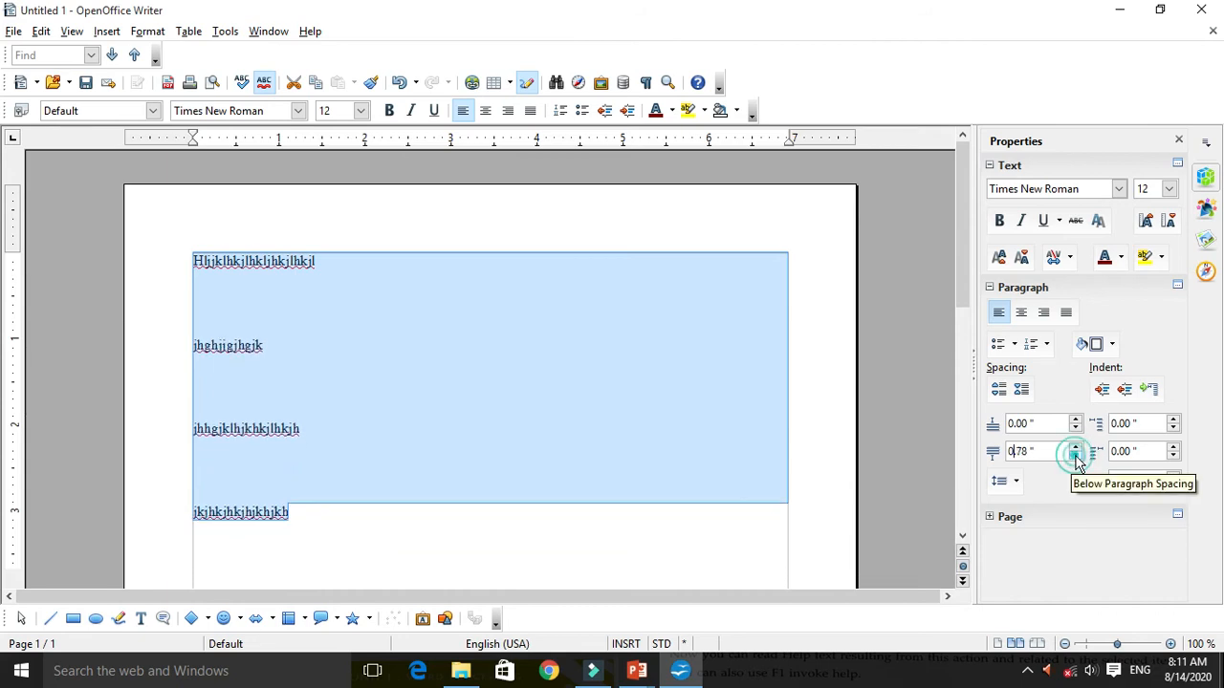
{"action": "left_click", "coordinate": [1076, 456]}
{"action": "left_click", "coordinate": [1076, 456]}
{"action": "left_click", "coordinate": [1075, 456]}
{"action": "left_click", "coordinate": [1076, 456]}
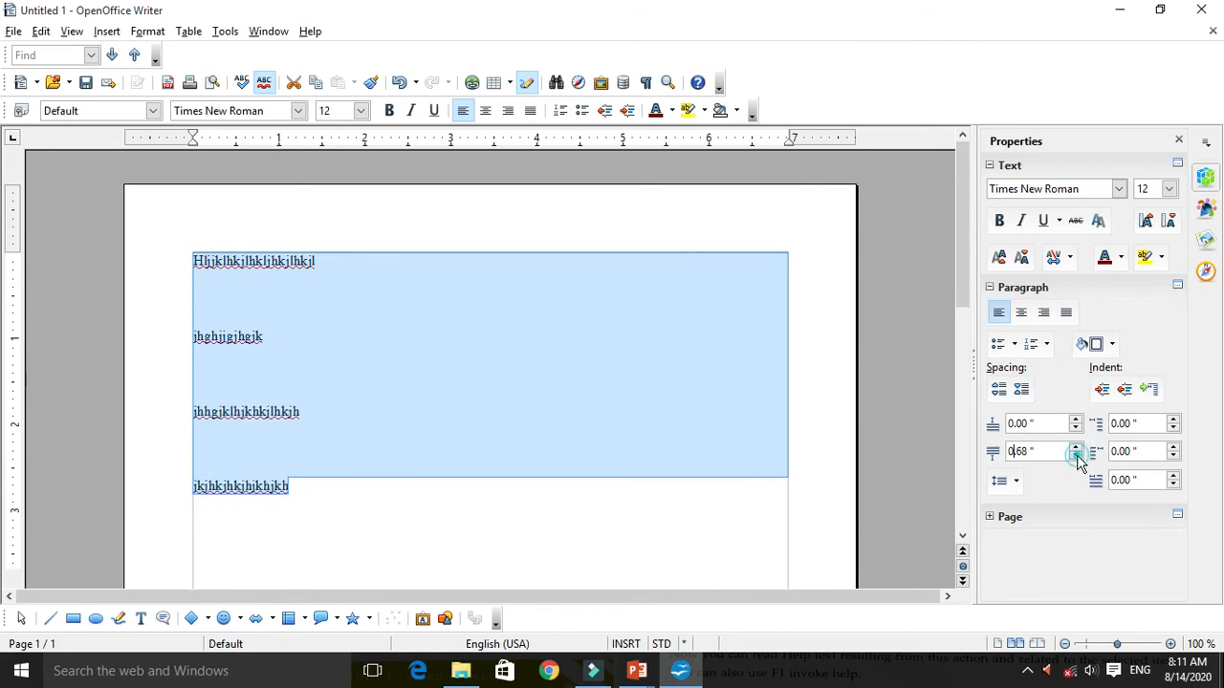
{"action": "left_click", "coordinate": [1076, 456]}
{"action": "left_click", "coordinate": [1076, 456]}
{"action": "left_click", "coordinate": [1076, 457]}
{"action": "left_click", "coordinate": [1076, 456]}
{"action": "left_click", "coordinate": [1076, 456]}
{"action": "left_click", "coordinate": [1075, 456]}
{"action": "left_click", "coordinate": [1076, 456]}
{"action": "left_click", "coordinate": [1076, 456]}
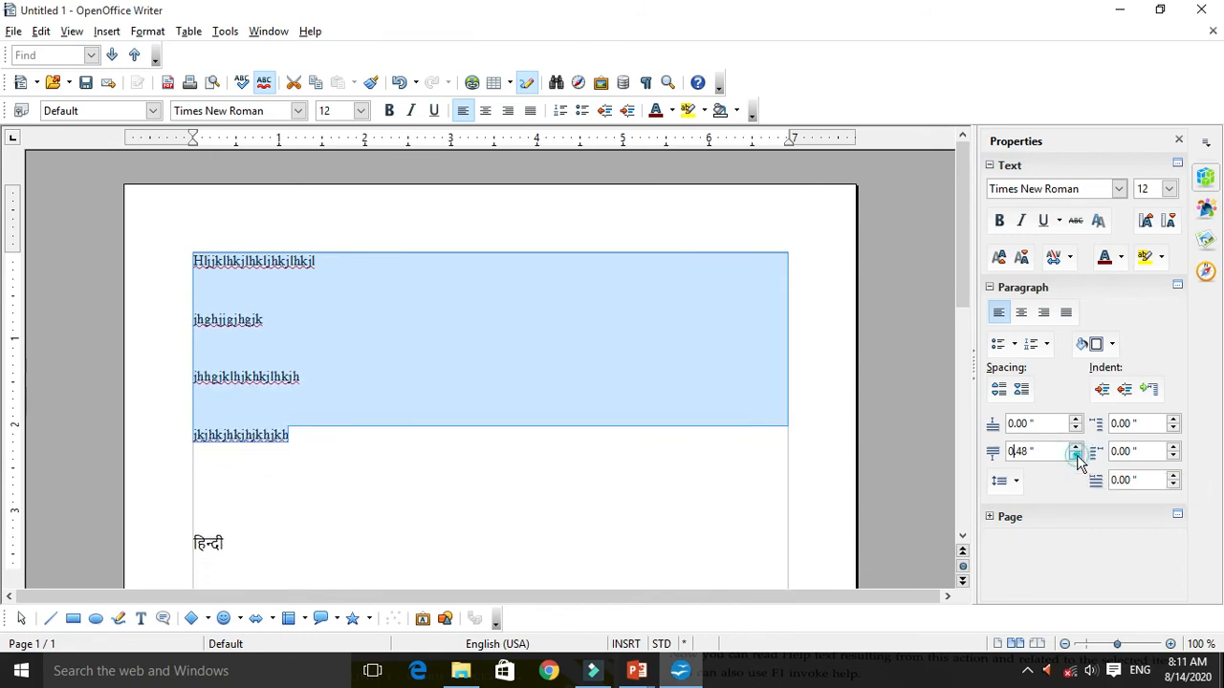
{"action": "left_click", "coordinate": [1076, 456]}
{"action": "left_click", "coordinate": [1076, 456]}
{"action": "left_click", "coordinate": [1076, 456]}
{"action": "left_click", "coordinate": [1076, 456]}
{"action": "left_click", "coordinate": [1076, 456]}
{"action": "left_click", "coordinate": [1076, 456]}
{"action": "left_click", "coordinate": [1076, 456]}
{"action": "left_click", "coordinate": [1075, 456]}
{"action": "left_click", "coordinate": [1076, 456]}
{"action": "left_click", "coordinate": [1076, 456]}
{"action": "left_click", "coordinate": [1075, 456]}
{"action": "left_click", "coordinate": [1075, 457]}
{"action": "left_click", "coordinate": [1076, 456]}
{"action": "left_click", "coordinate": [1076, 456]}
{"action": "left_click", "coordinate": [1075, 456]}
{"action": "left_click", "coordinate": [1076, 457]}
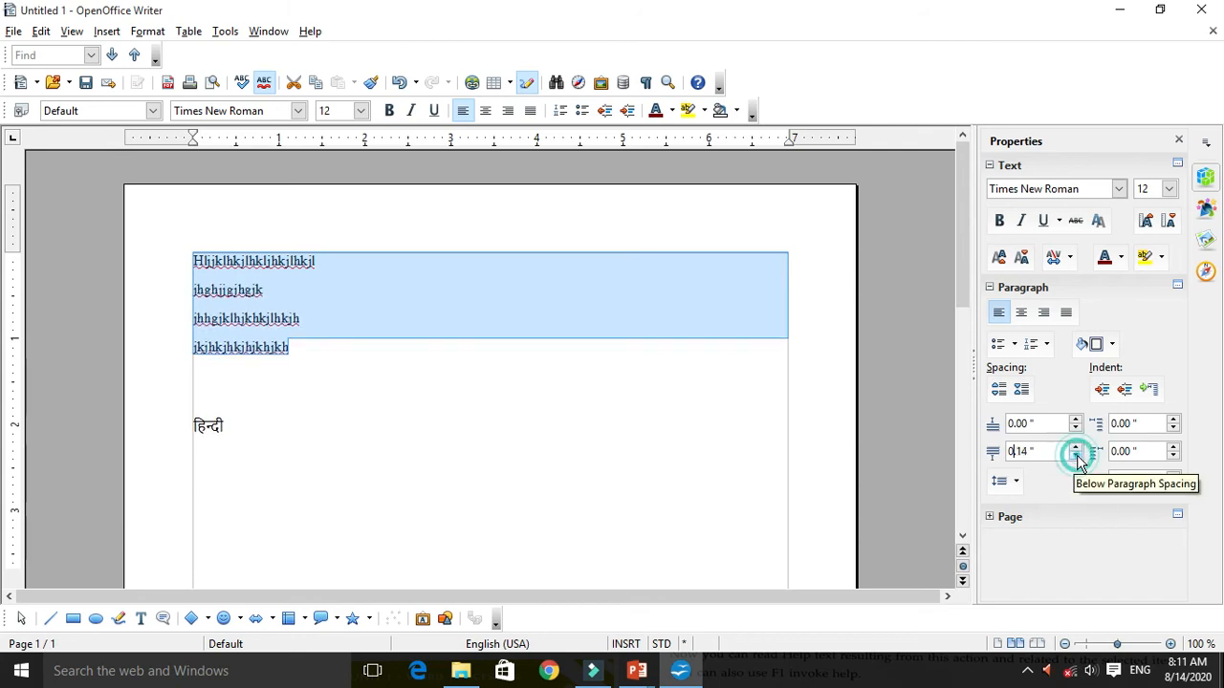
{"action": "left_click", "coordinate": [1076, 456]}
{"action": "left_click", "coordinate": [1076, 457]}
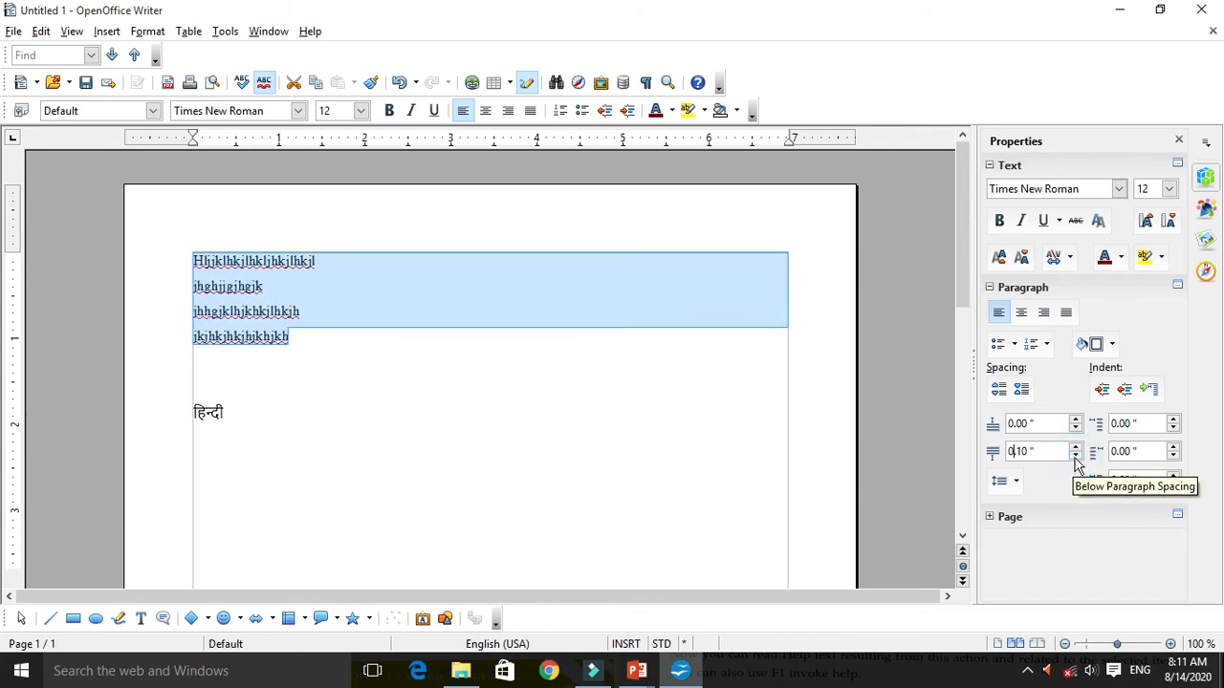
{"action": "left_click", "coordinate": [1075, 456]}
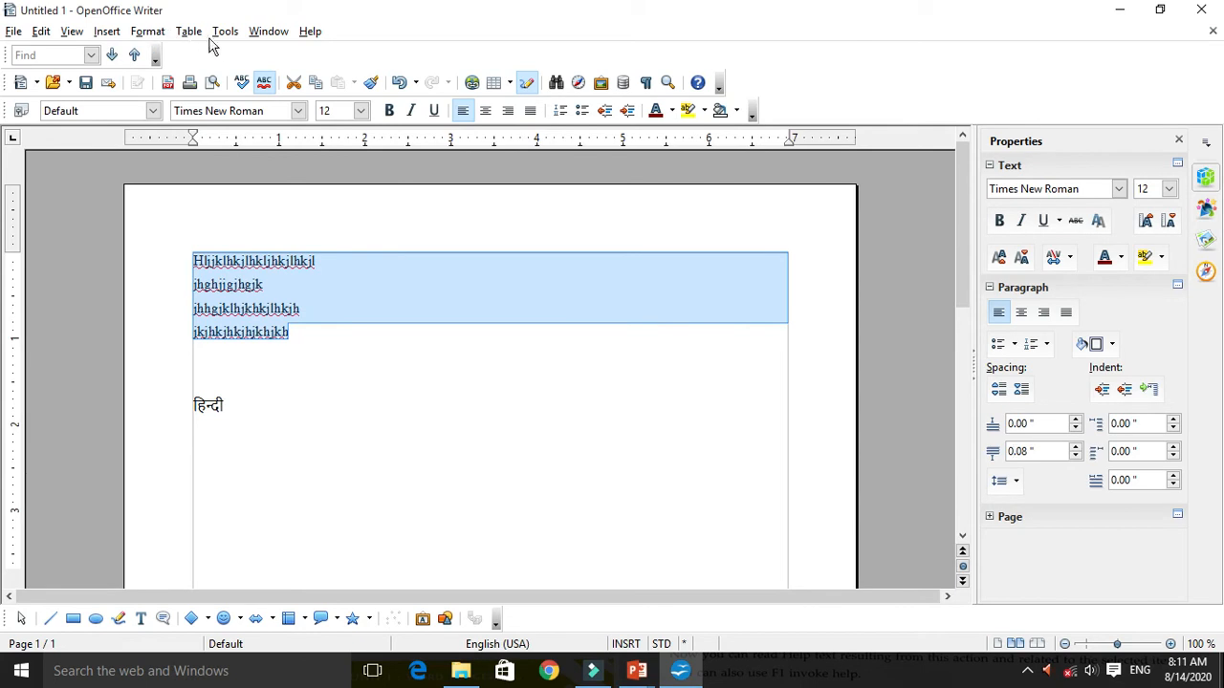
- Examine the font, font effects, position, hyperlink and background options in the Character dialog, and close it without changes
{"action": "left_click", "coordinate": [148, 35]}
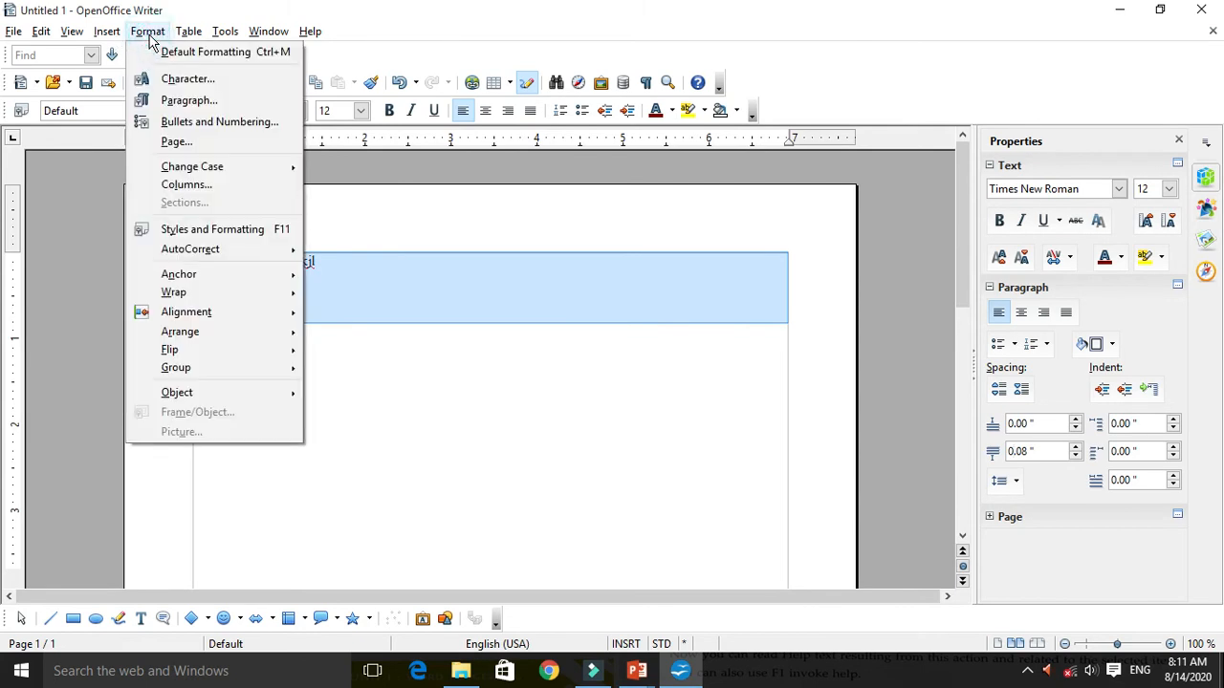
{"action": "left_click", "coordinate": [187, 78]}
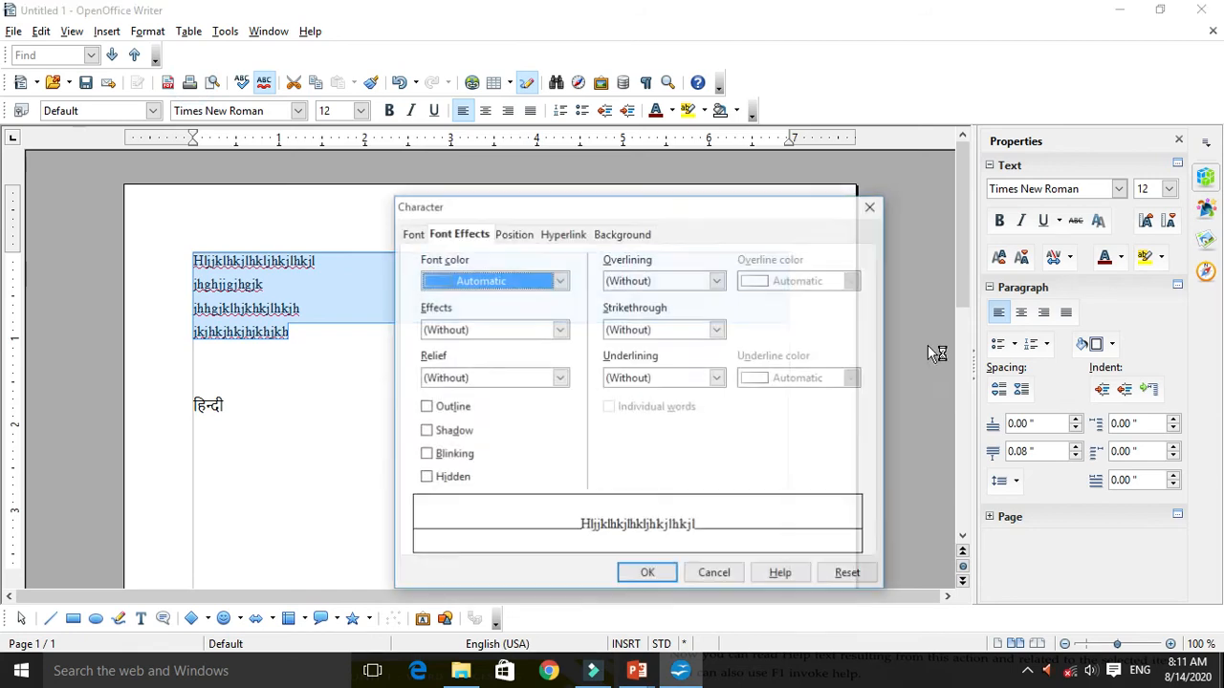
{"action": "left_click", "coordinate": [522, 237]}
{"action": "left_click", "coordinate": [419, 235]}
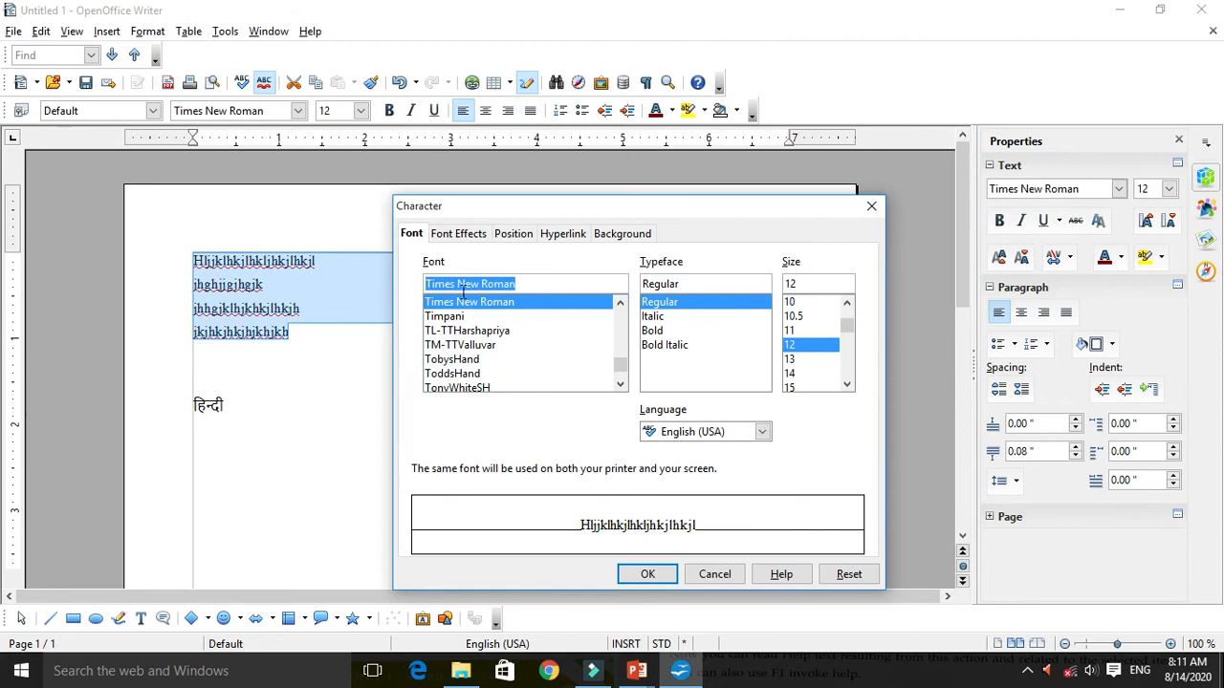
{"action": "left_click", "coordinate": [452, 237]}
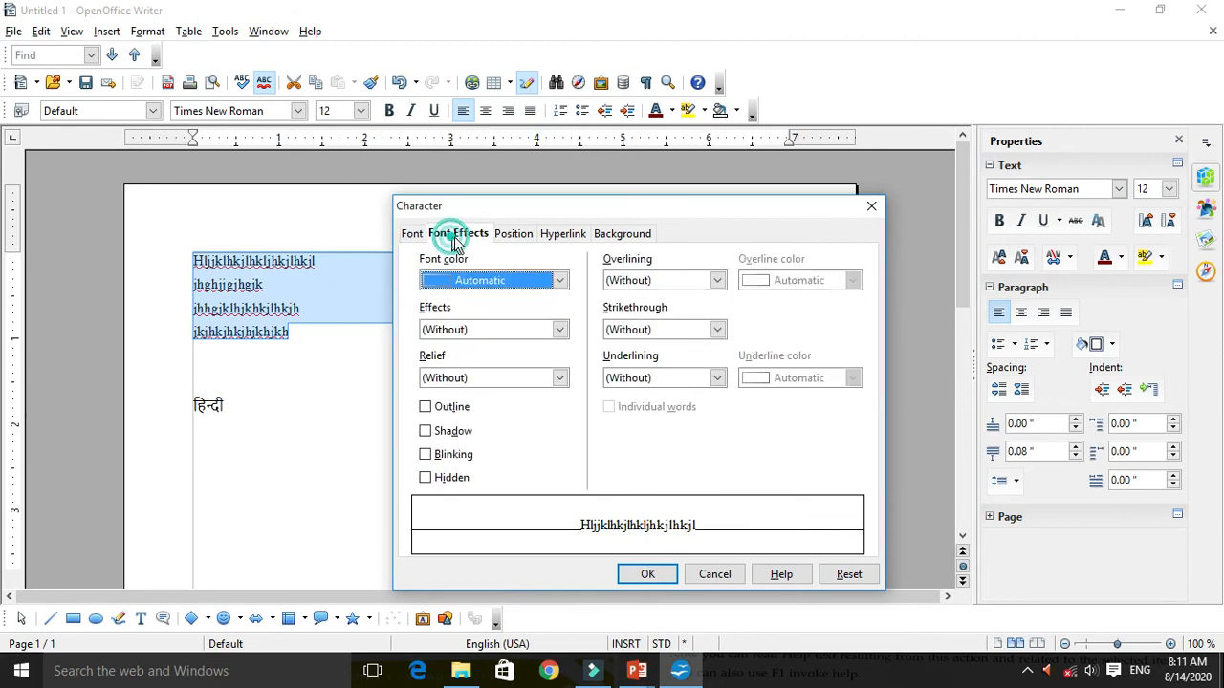
{"action": "left_click", "coordinate": [526, 235]}
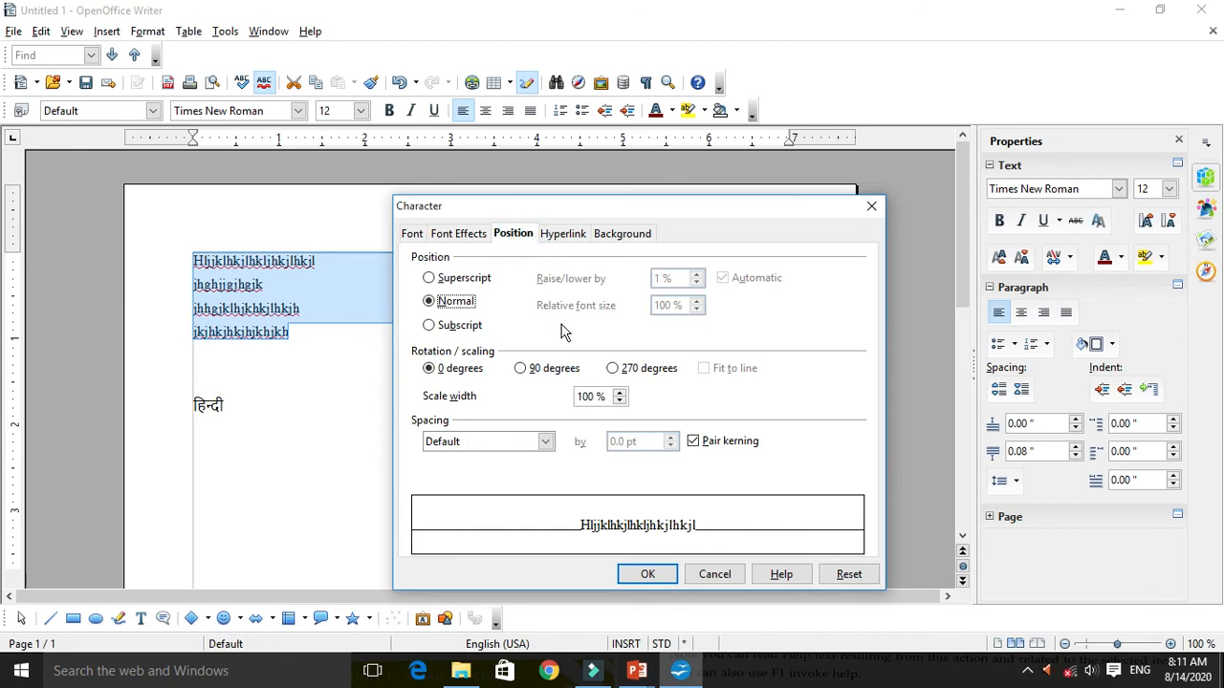
{"action": "left_click", "coordinate": [568, 236]}
{"action": "left_click", "coordinate": [624, 235]}
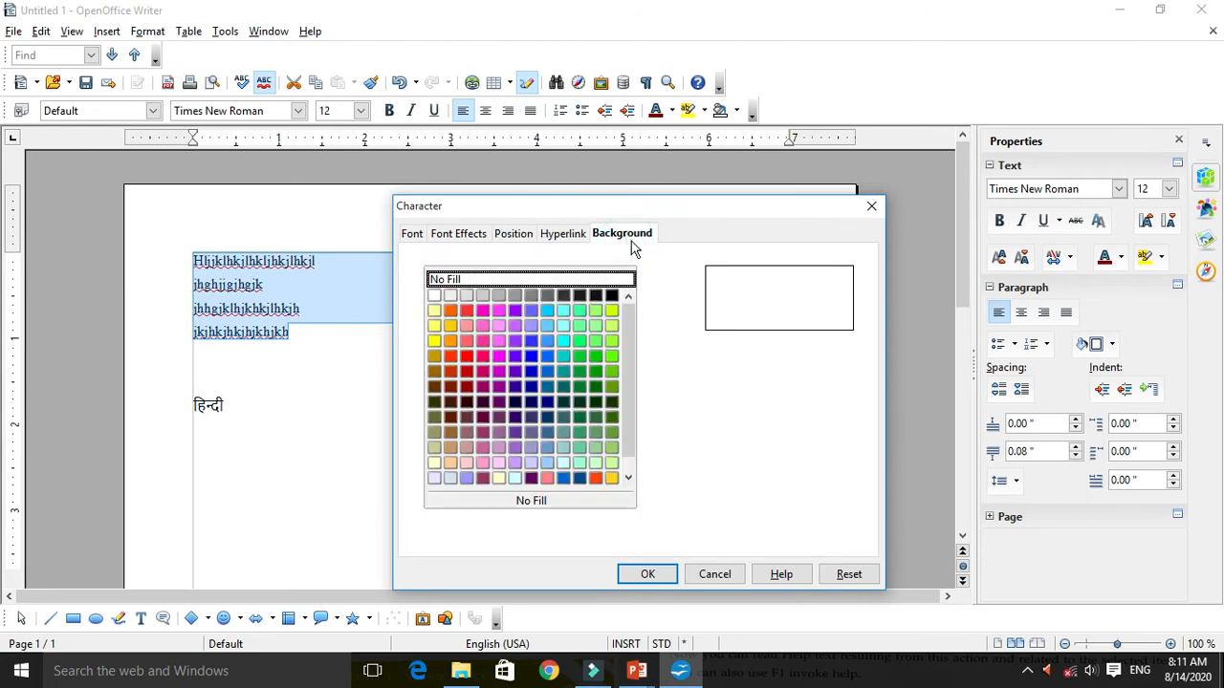
{"action": "left_click", "coordinate": [871, 206]}
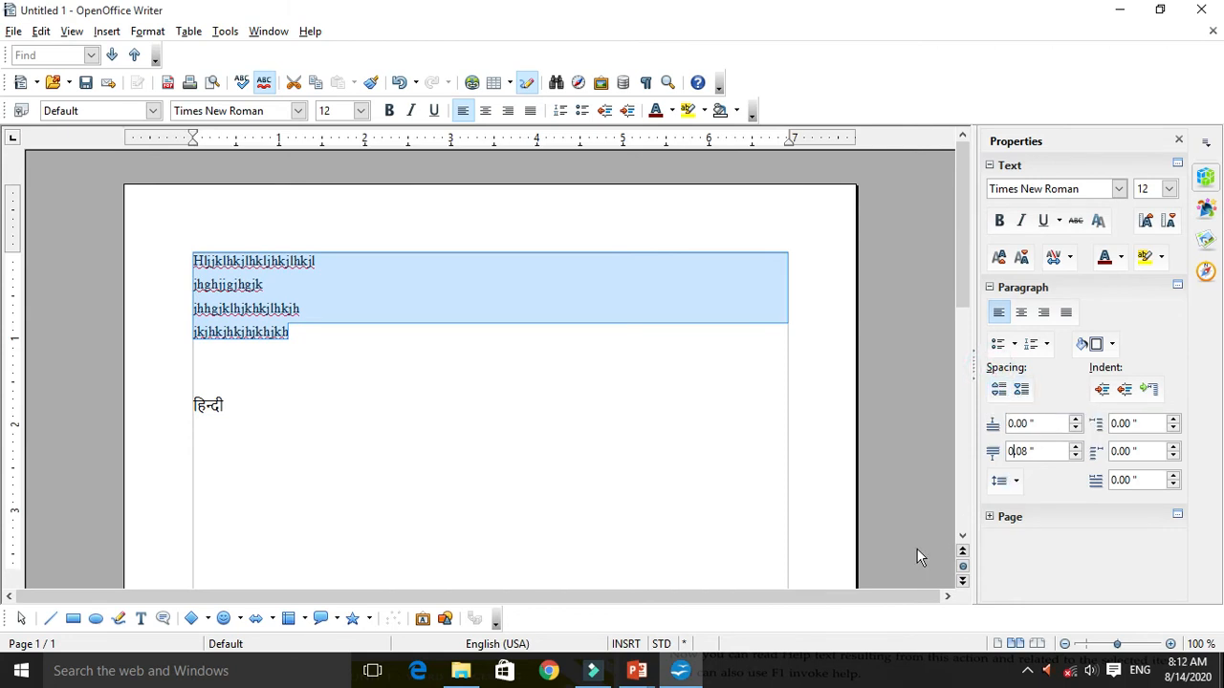
- Remove the paragraph spacing from the four sample lines, and increase only the second line's above and below spacing to 0.04"
{"action": "left_click", "coordinate": [1001, 393]}
{"action": "left_click", "coordinate": [1014, 391]}
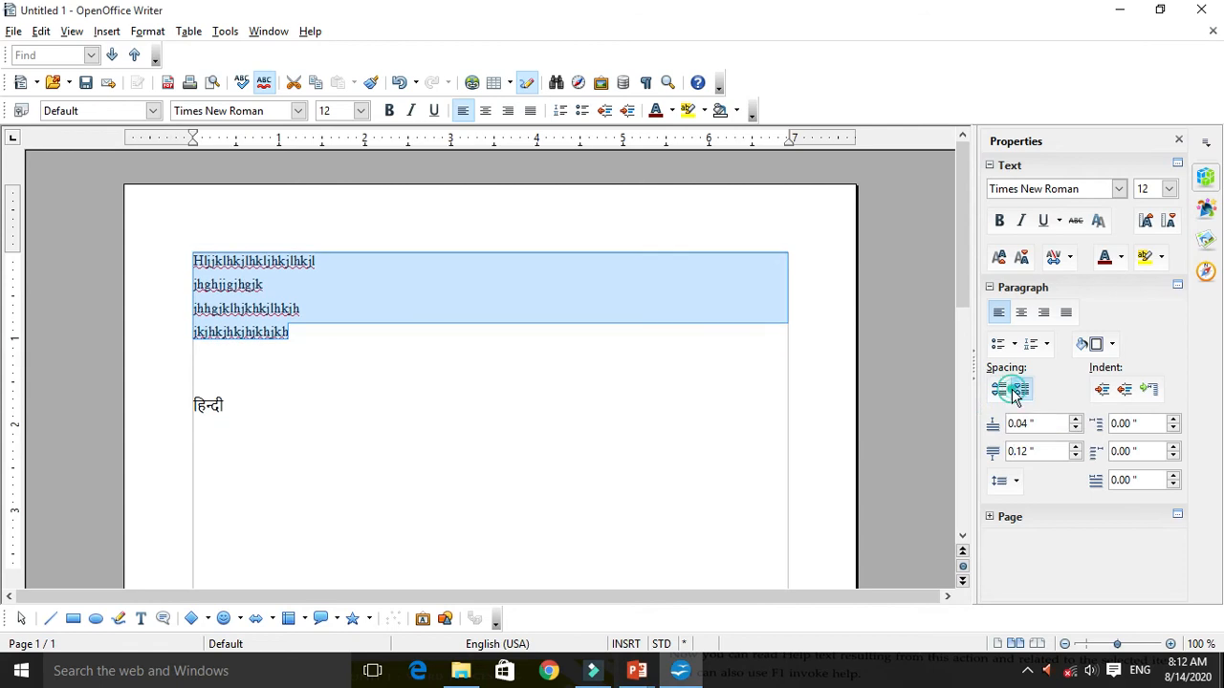
{"action": "left_click", "coordinate": [1013, 393]}
{"action": "left_click", "coordinate": [1013, 393]}
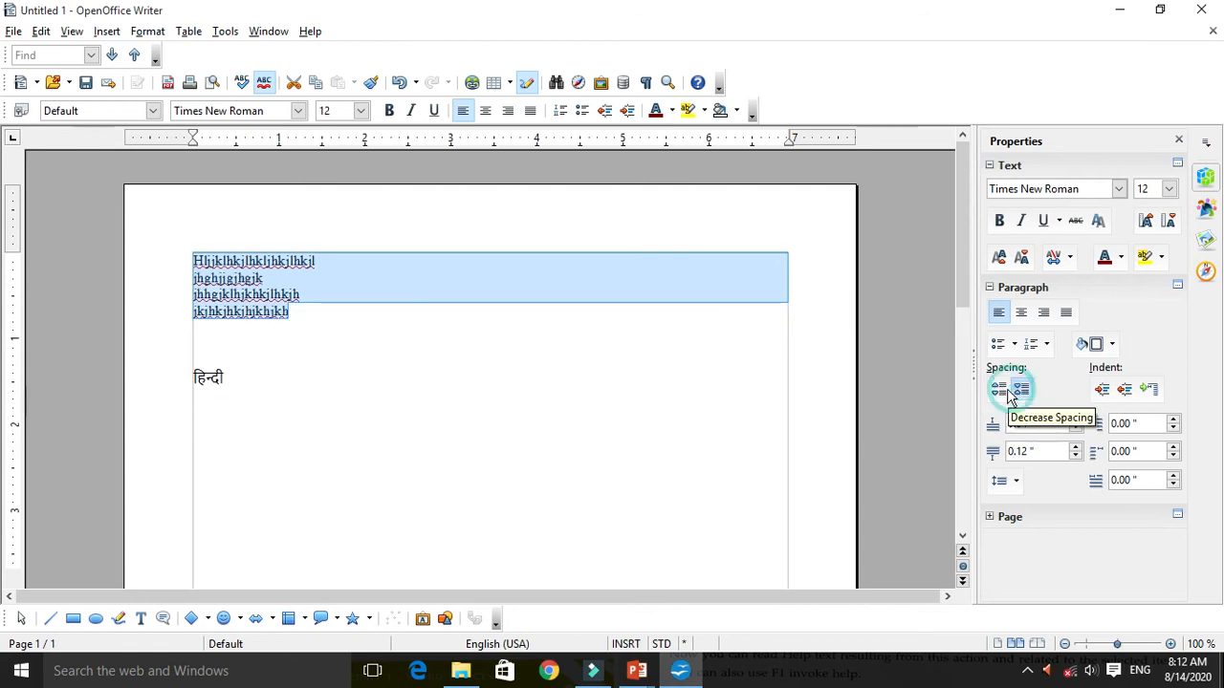
{"action": "left_click", "coordinate": [282, 280]}
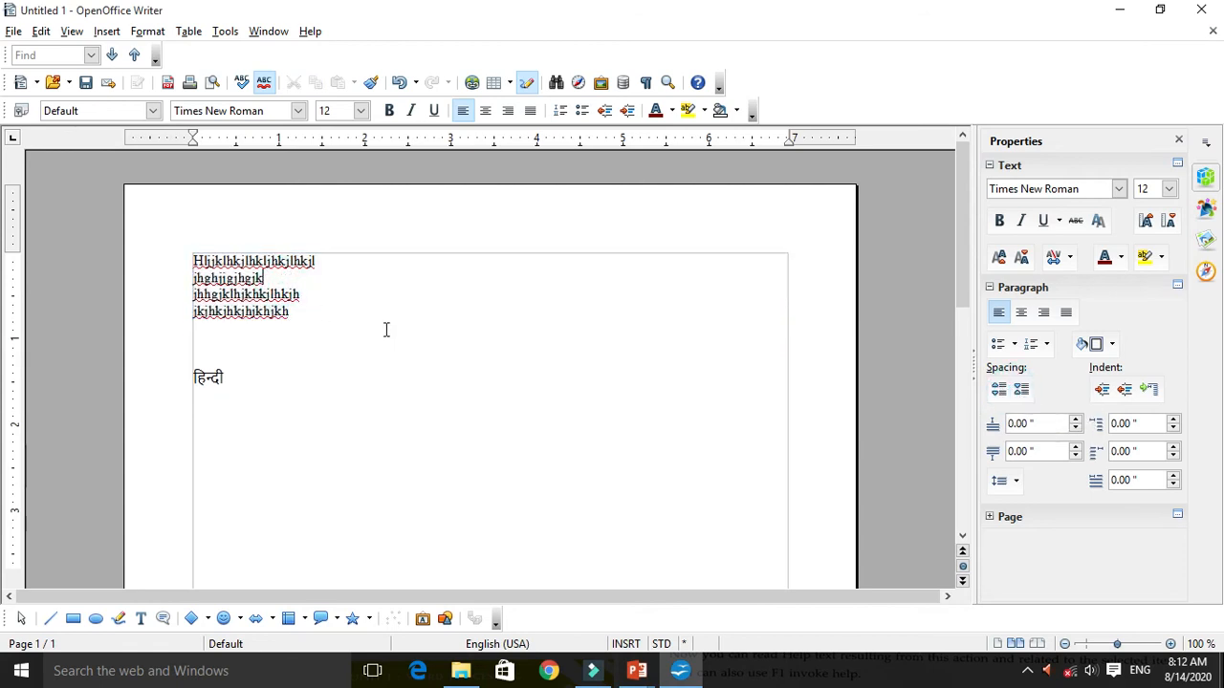
{"action": "left_click", "coordinate": [1000, 393]}
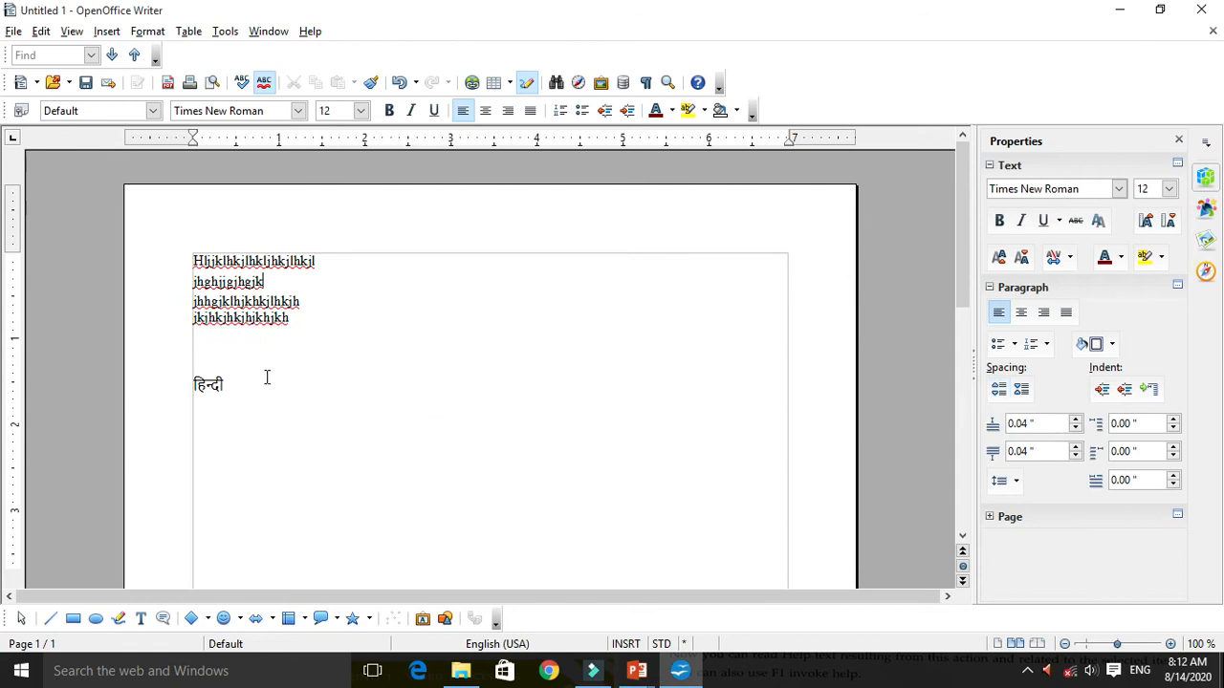
- Select the sample lines again, try above-paragraph spacings of 1.50" and 1.00", and set it to 1.15"
{"action": "left_click", "coordinate": [298, 316]}
{"action": "left_click_drag", "start_coordinate": [348, 345], "coordinate": [190, 250]}
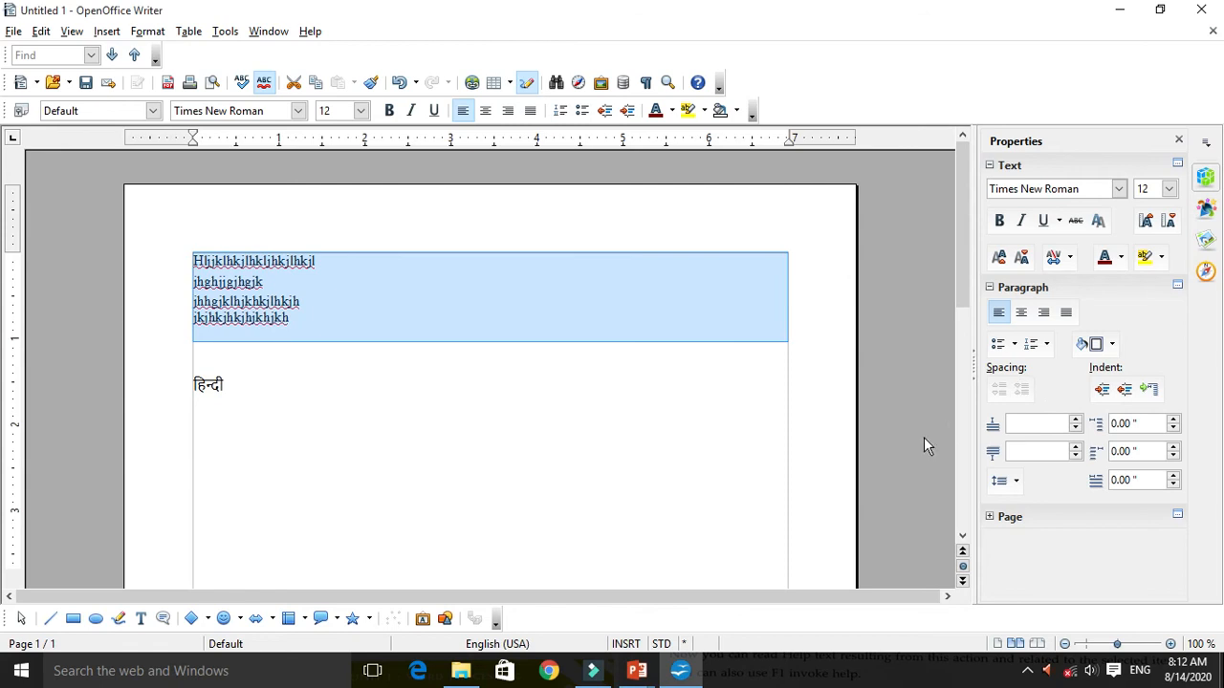
{"action": "left_click", "coordinate": [1047, 424]}
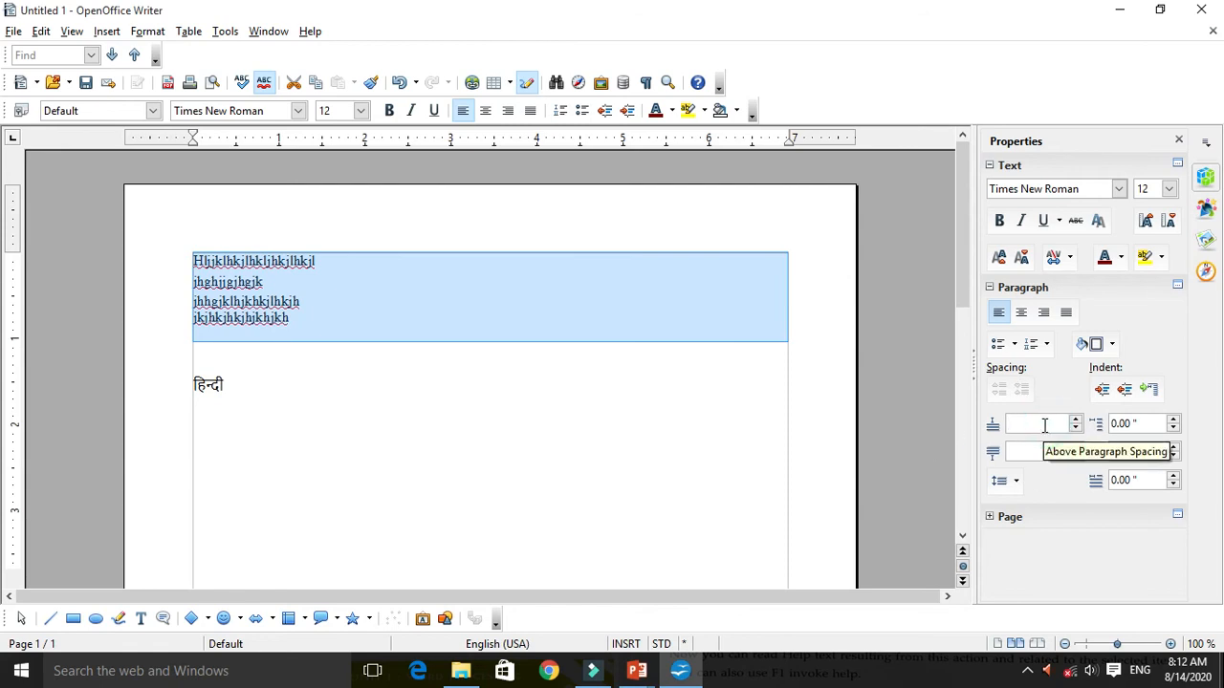
{"action": "type", "text": "1.50 \""}
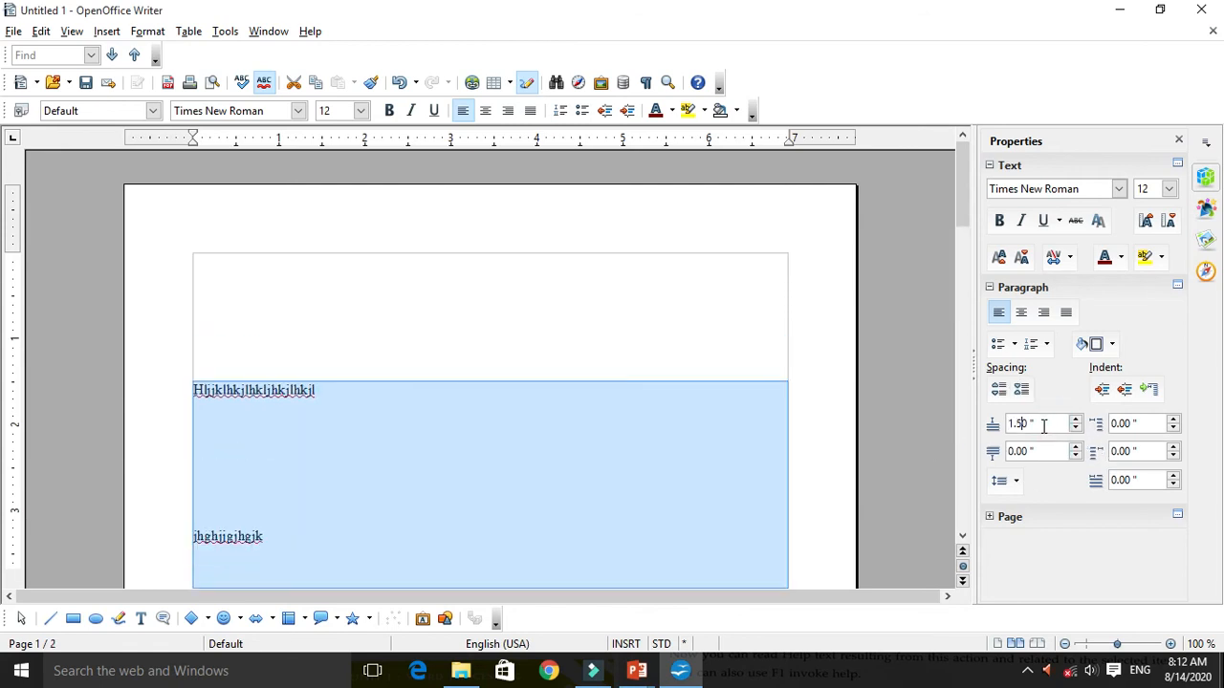
{"action": "key", "text": "BackSpace"}
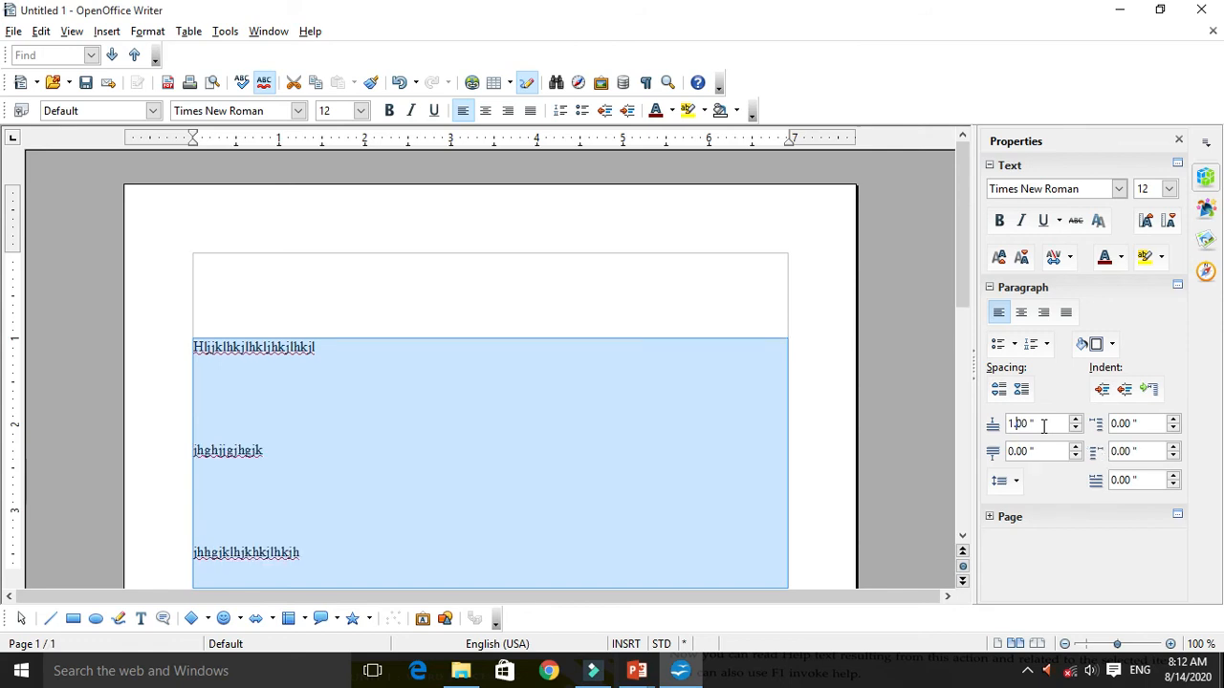
{"action": "type", "text": "15"}
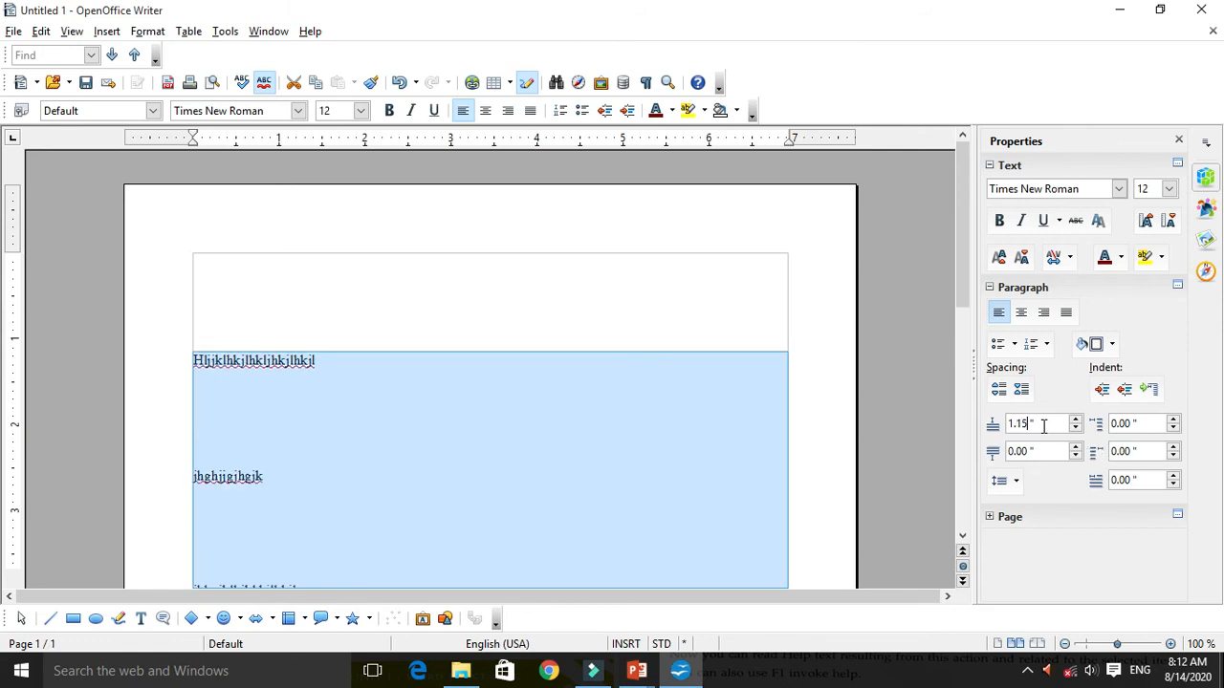
{"action": "key", "text": "BackSpace"}
{"action": "key", "text": "BackSpace"}
{"action": "key", "text": "BackSpace"}
{"action": "key", "text": "BackSpace"}
{"action": "left_click", "coordinate": [802, 435]}
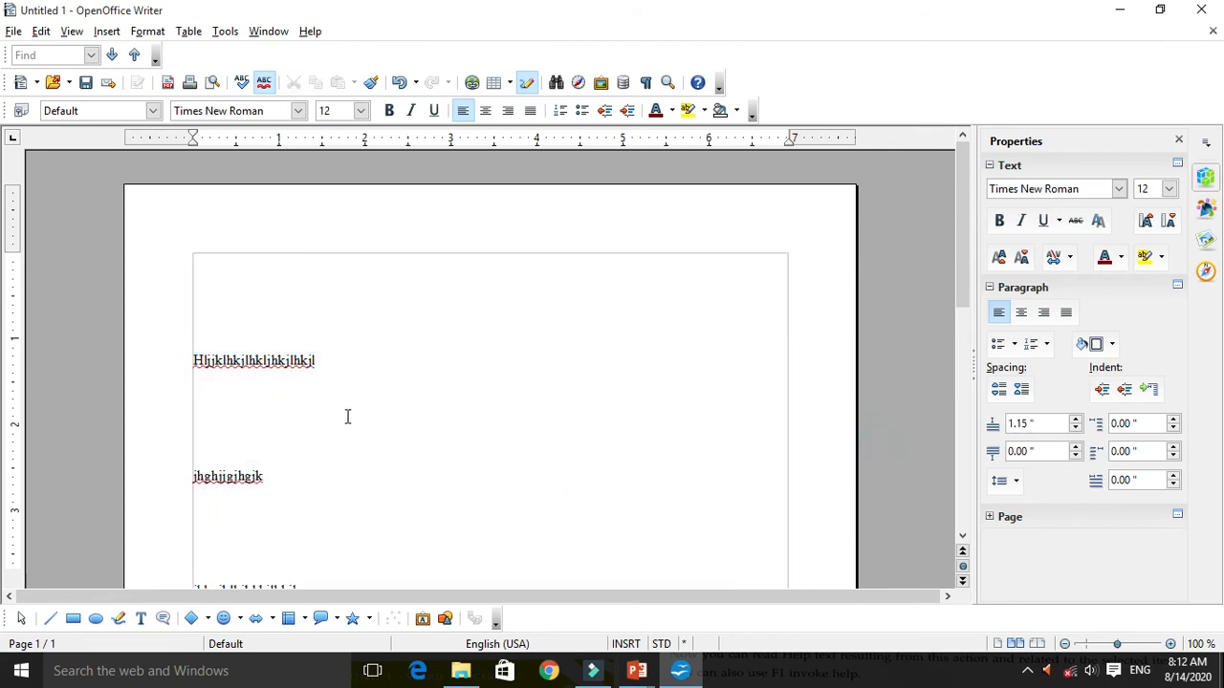
- Undo the most recent above-paragraph spacing changes on the sample lines, returning to 1.00"
{"action": "scroll", "coordinate": [347, 415], "scroll_direction": "down", "scroll_amount": 6}
{"action": "scroll", "coordinate": [325, 488], "scroll_direction": "down", "scroll_amount": 3}
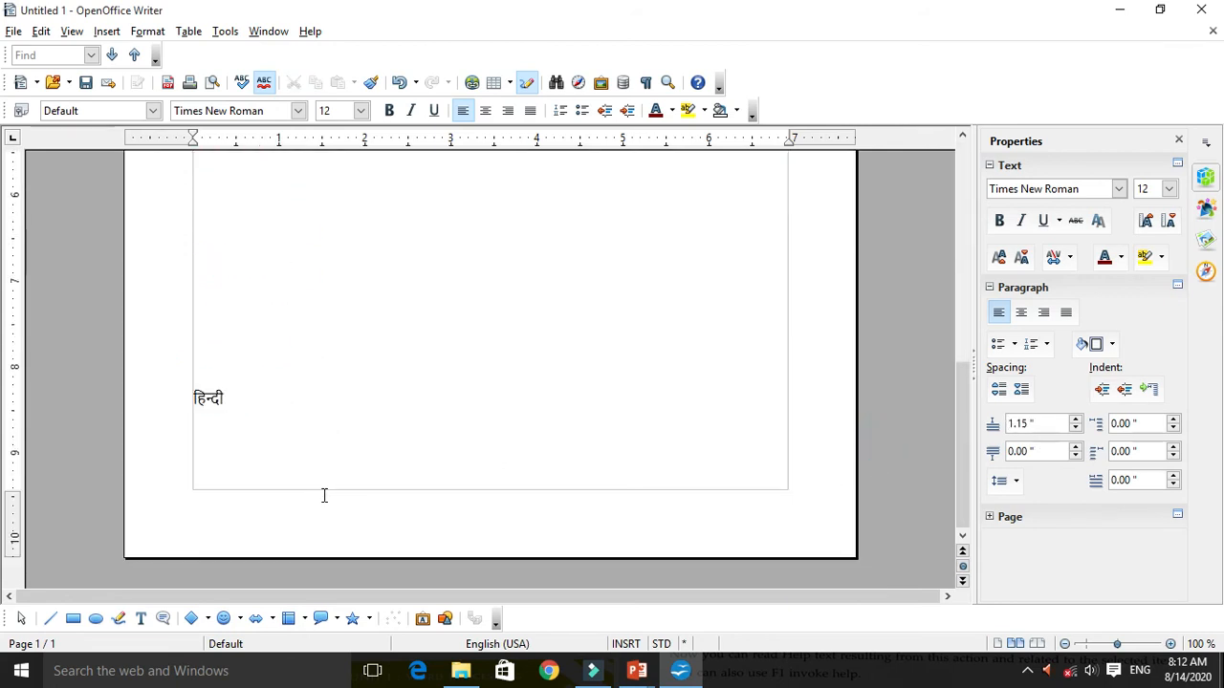
{"action": "scroll", "coordinate": [358, 415], "scroll_direction": "up", "scroll_amount": 4}
{"action": "key", "text": "ctrl+z"}
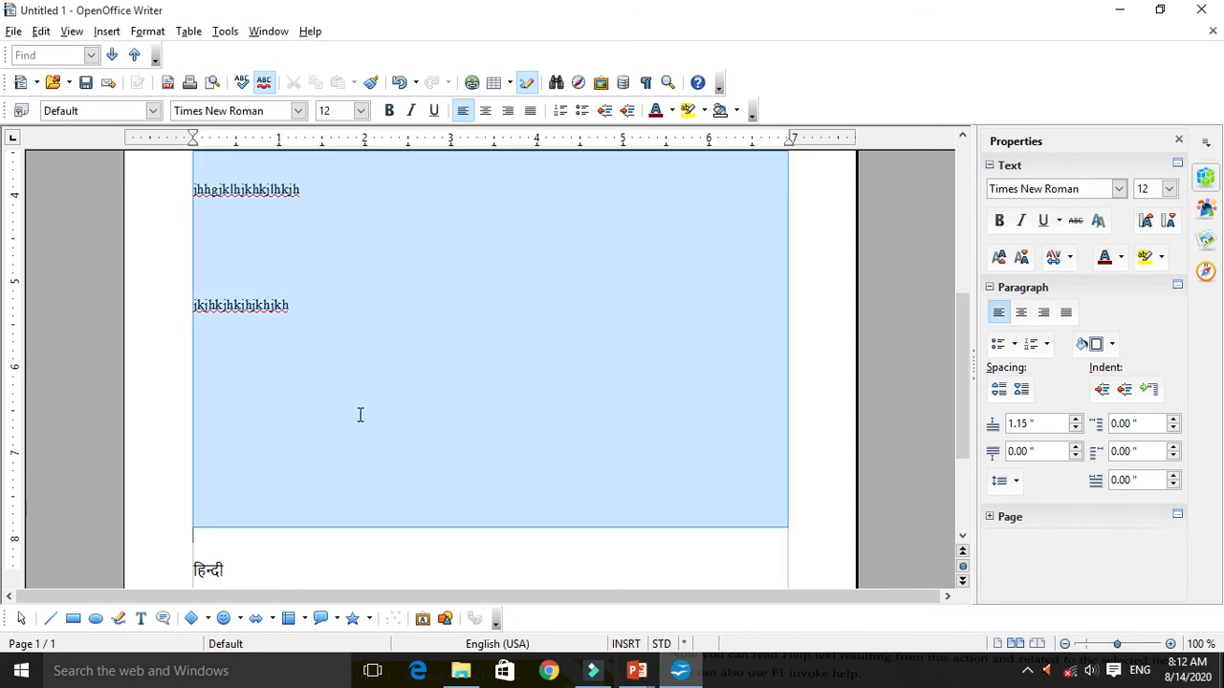
{"action": "key", "text": "ctrl+z"}
{"action": "key", "text": "ctrl+z"}
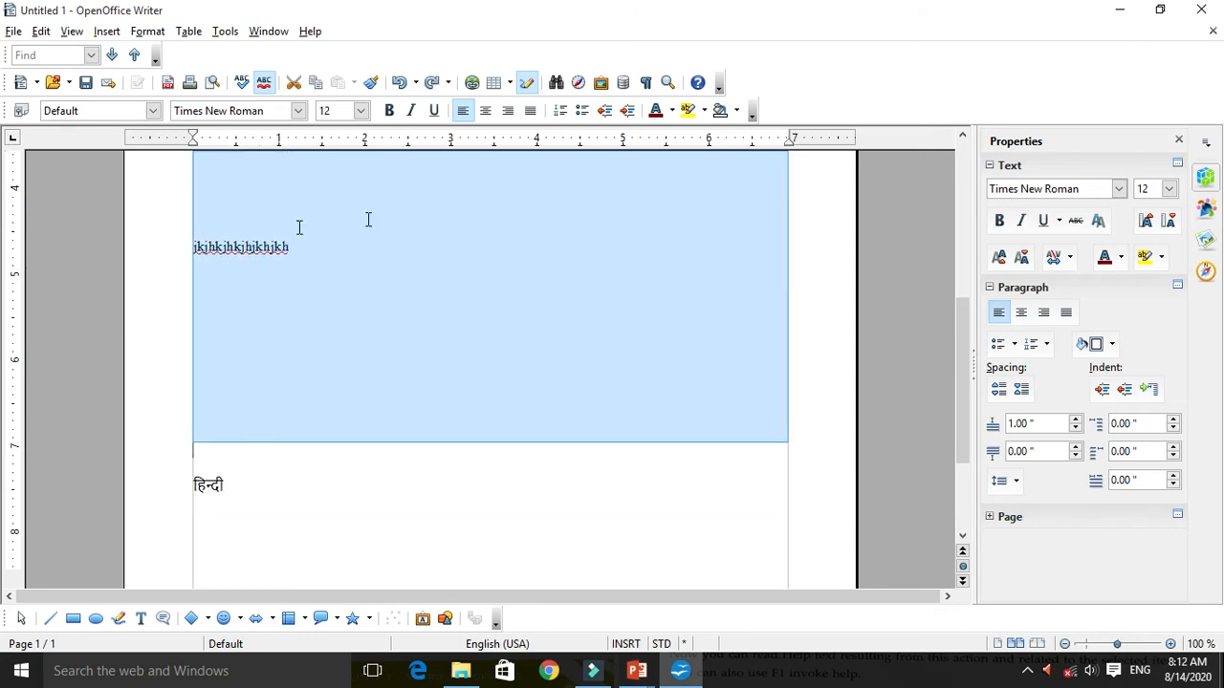
{"action": "scroll", "coordinate": [737, 358], "scroll_direction": "up", "scroll_amount": 10}
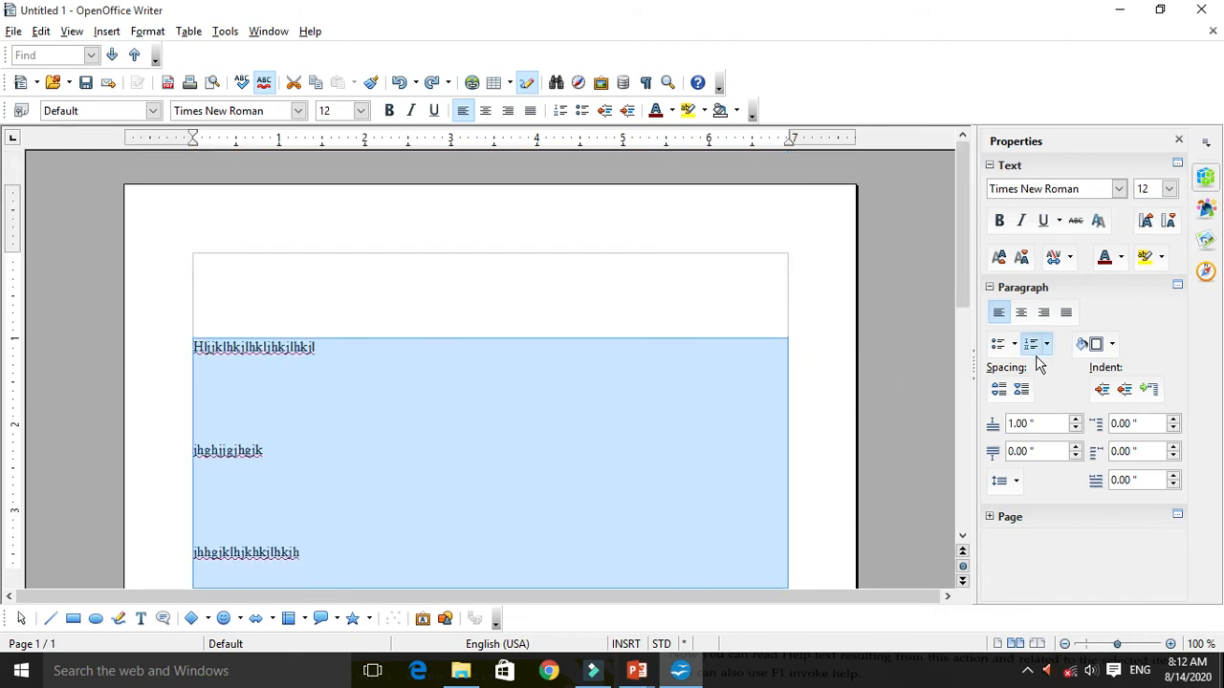
- Review the Character dialog's font, font effects, position, hyperlink and background options for the selected lines, and close it without changes
{"action": "left_click", "coordinate": [1014, 345]}
{"action": "left_click", "coordinate": [1015, 347]}
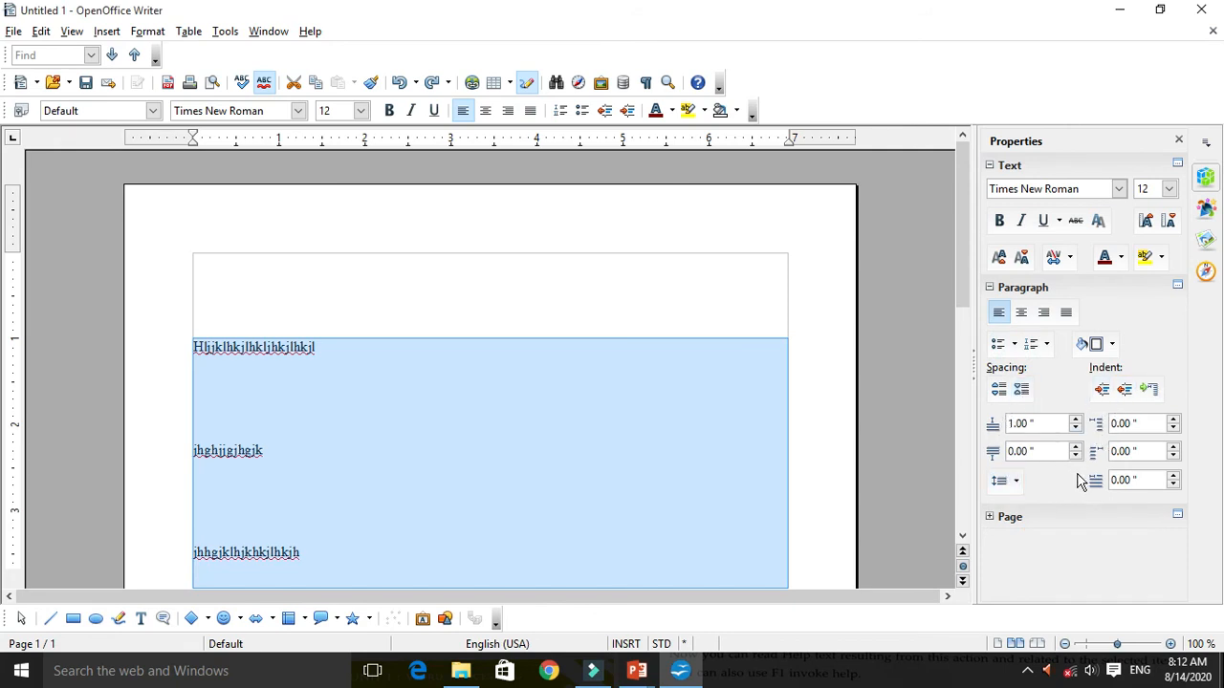
{"action": "left_click", "coordinate": [1177, 164]}
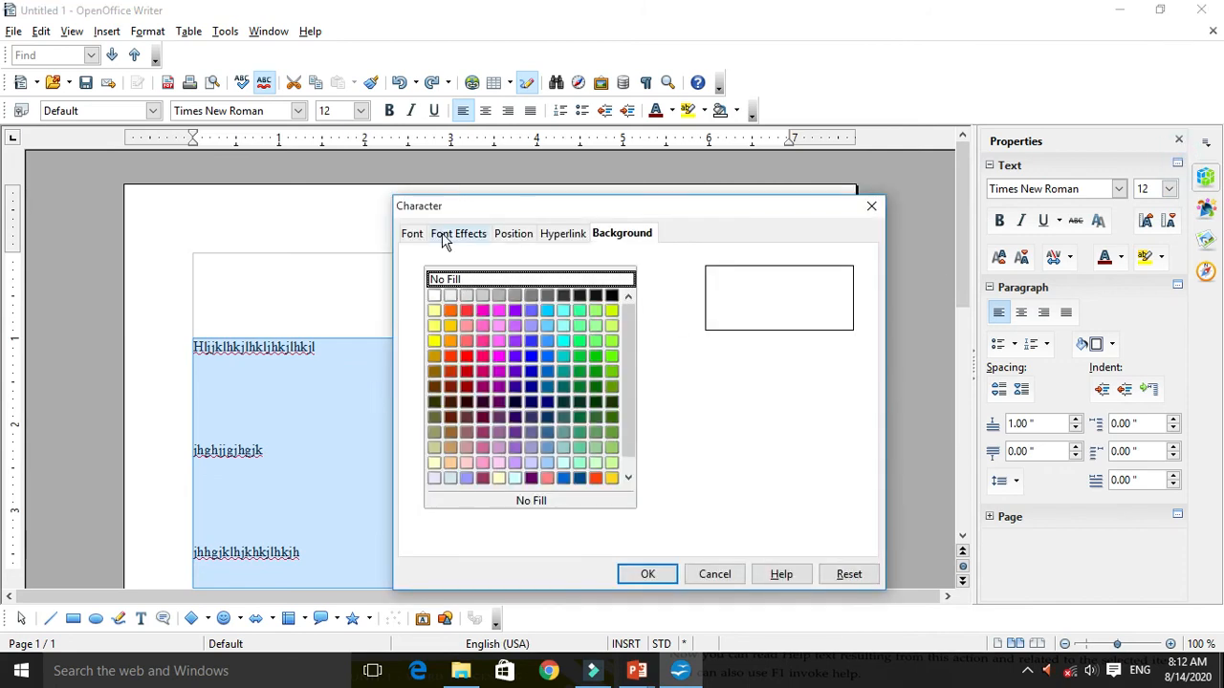
{"action": "left_click", "coordinate": [443, 237]}
{"action": "left_click", "coordinate": [411, 233]}
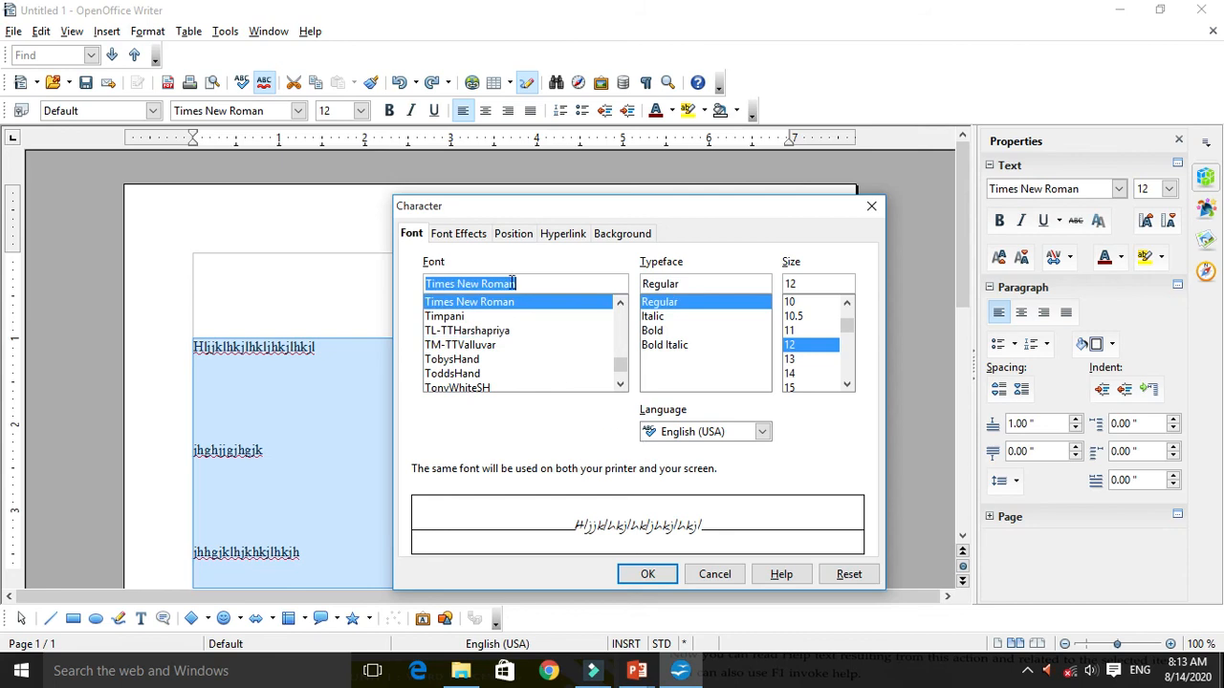
{"action": "left_click", "coordinate": [561, 235]}
{"action": "left_click", "coordinate": [618, 239]}
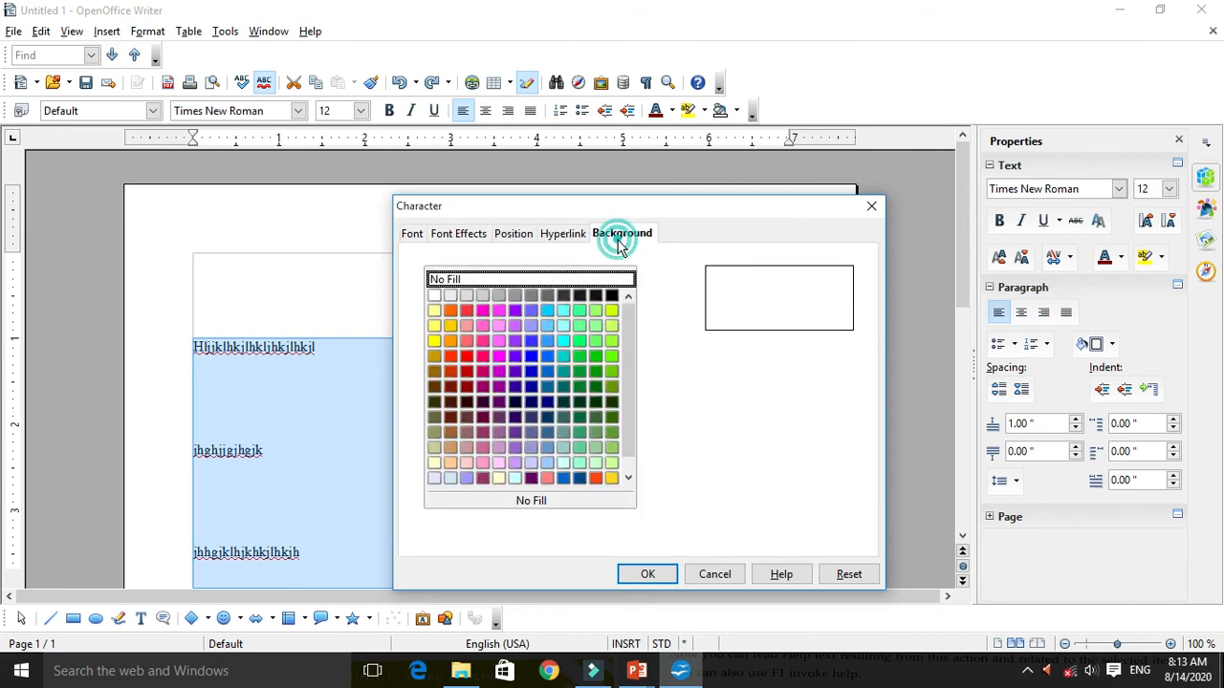
{"action": "left_click", "coordinate": [507, 237]}
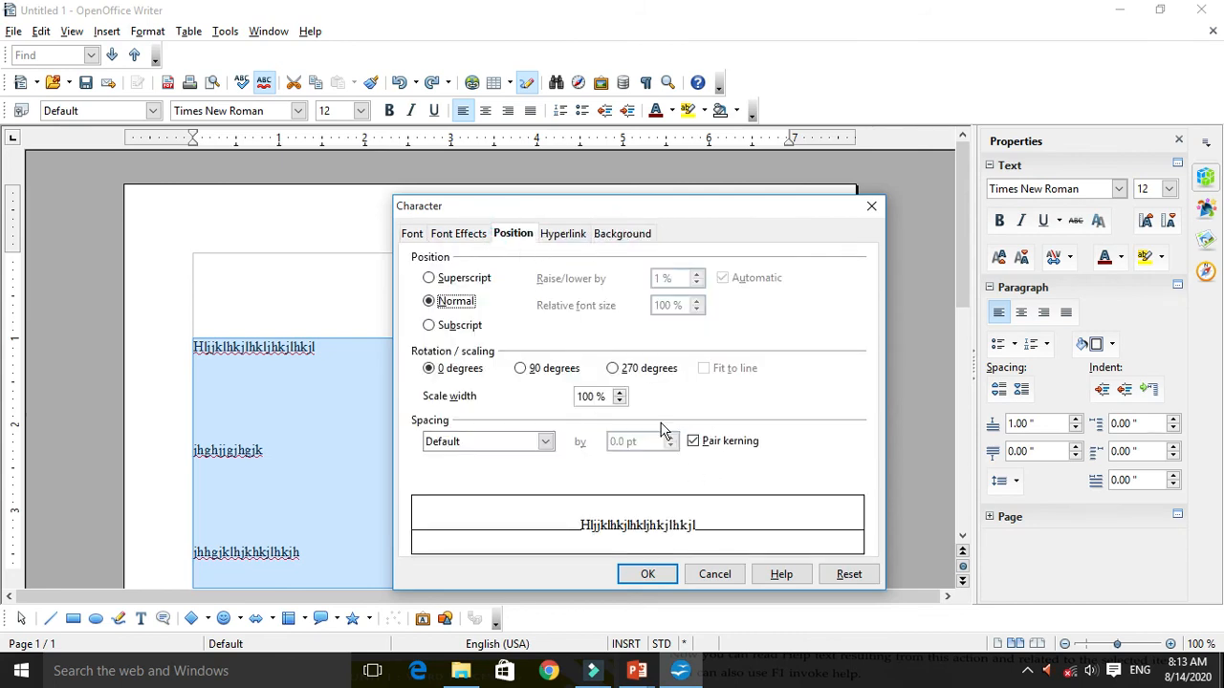
{"action": "left_click", "coordinate": [463, 235]}
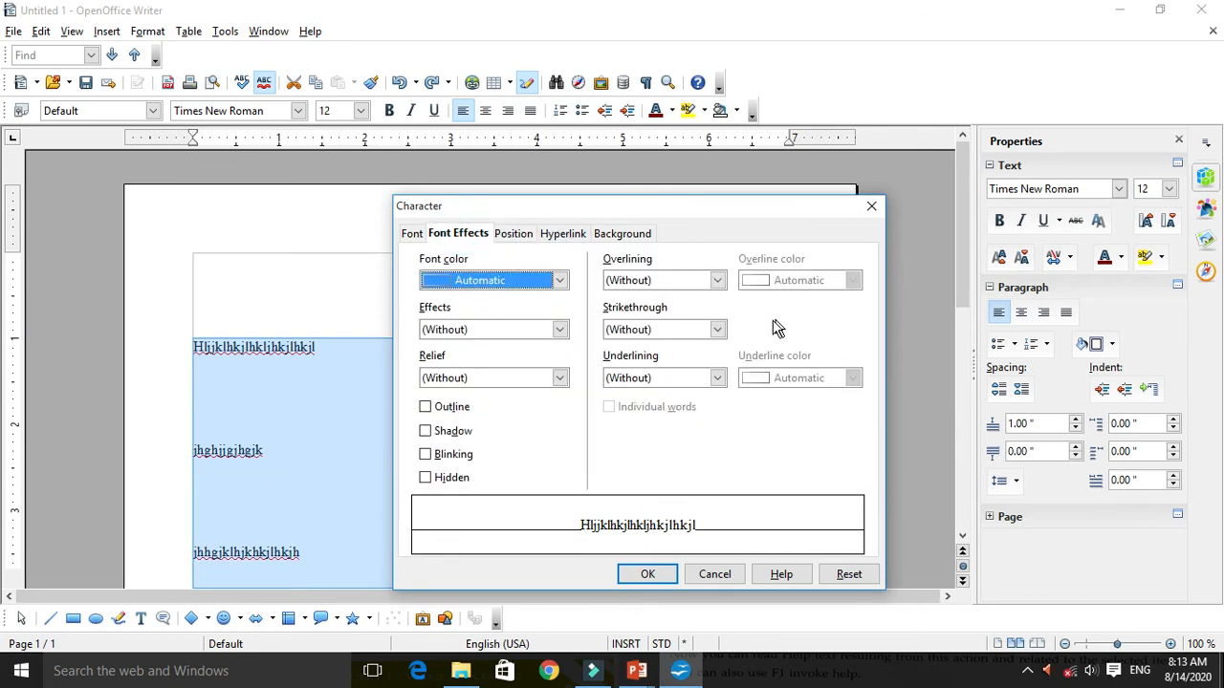
{"action": "left_click", "coordinate": [413, 235]}
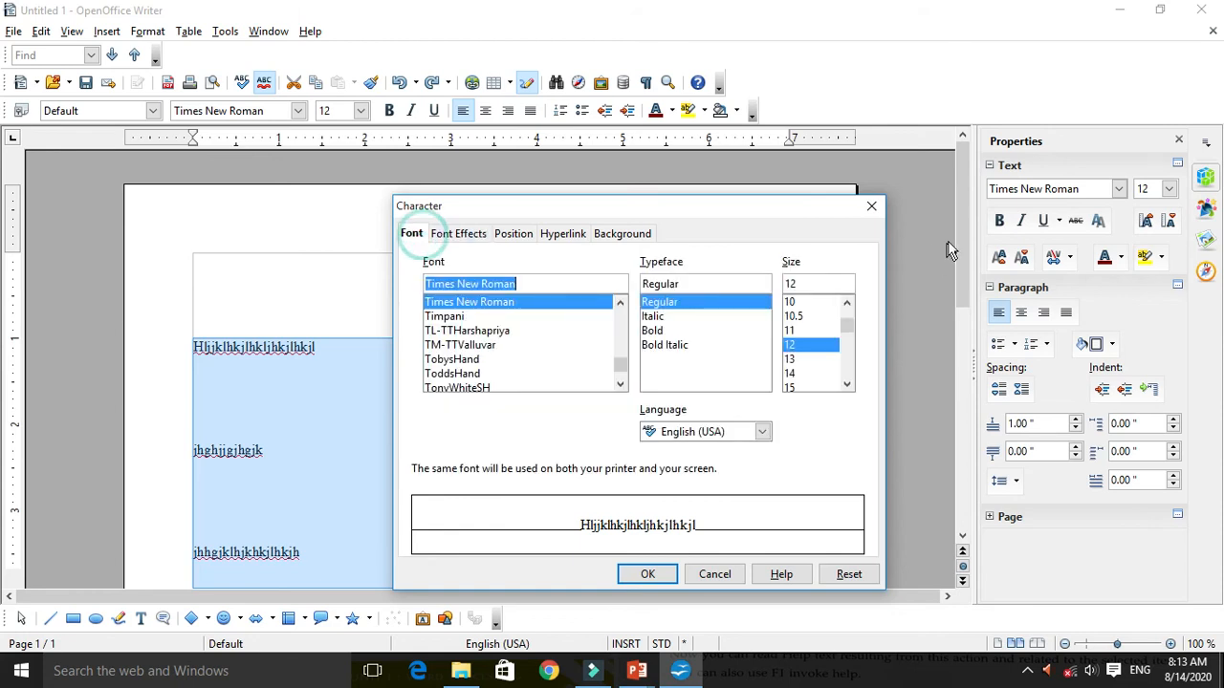
{"action": "left_click", "coordinate": [872, 205]}
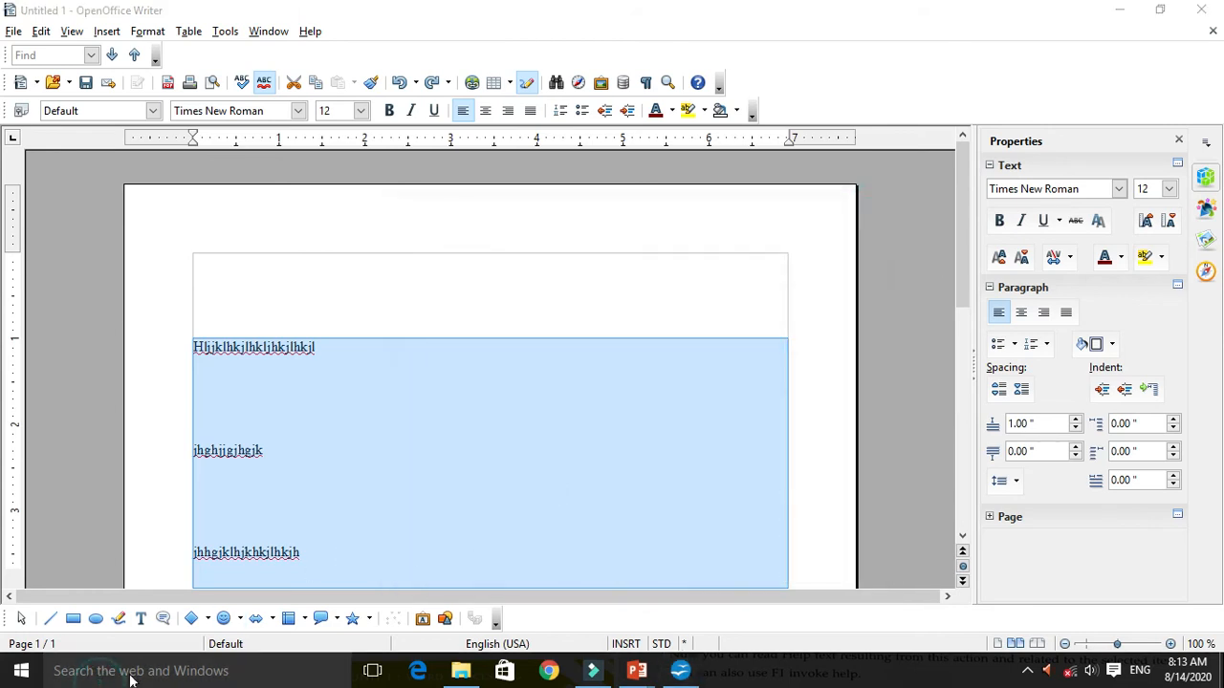
- Open Word 2013 and create a blank document
{"action": "left_click", "coordinate": [129, 672]}
{"action": "type", "text": "word"}
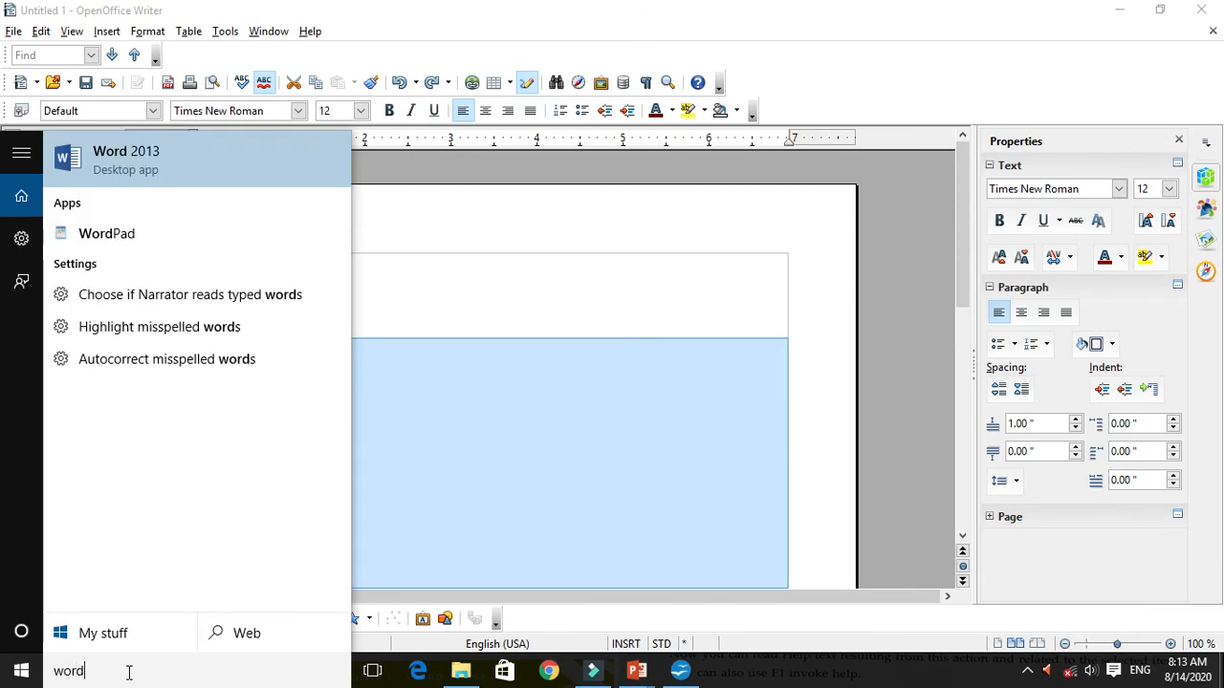
{"action": "key", "text": "Escape"}
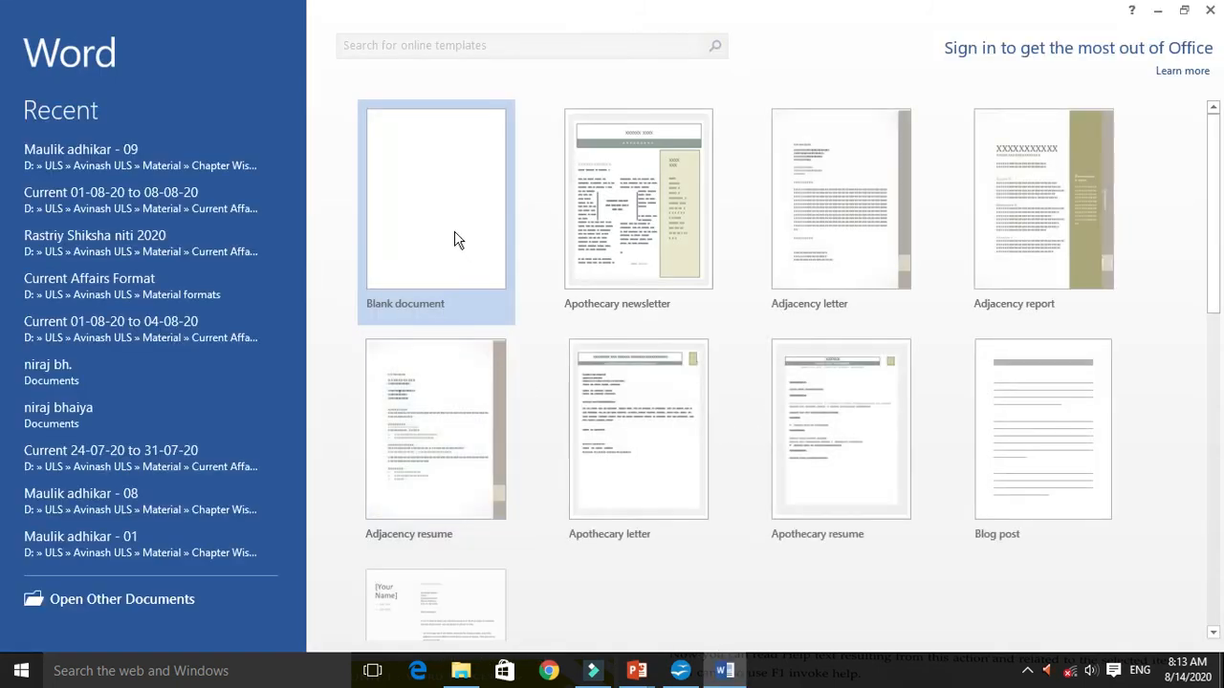
{"action": "left_click", "coordinate": [453, 232]}
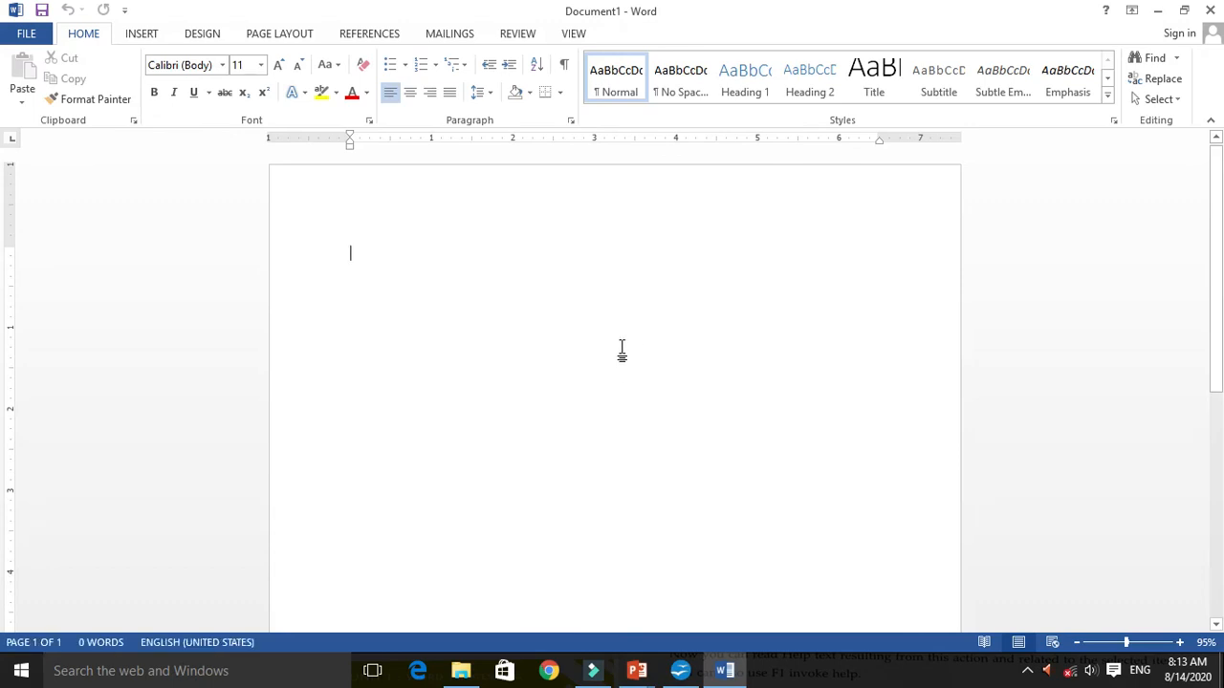
- Enter four short lines of random sample letters as separate paragraphs in the blank document
{"action": "type", "text": "hggkhgkgkjgjgkjgjgkjgkghjjk"}
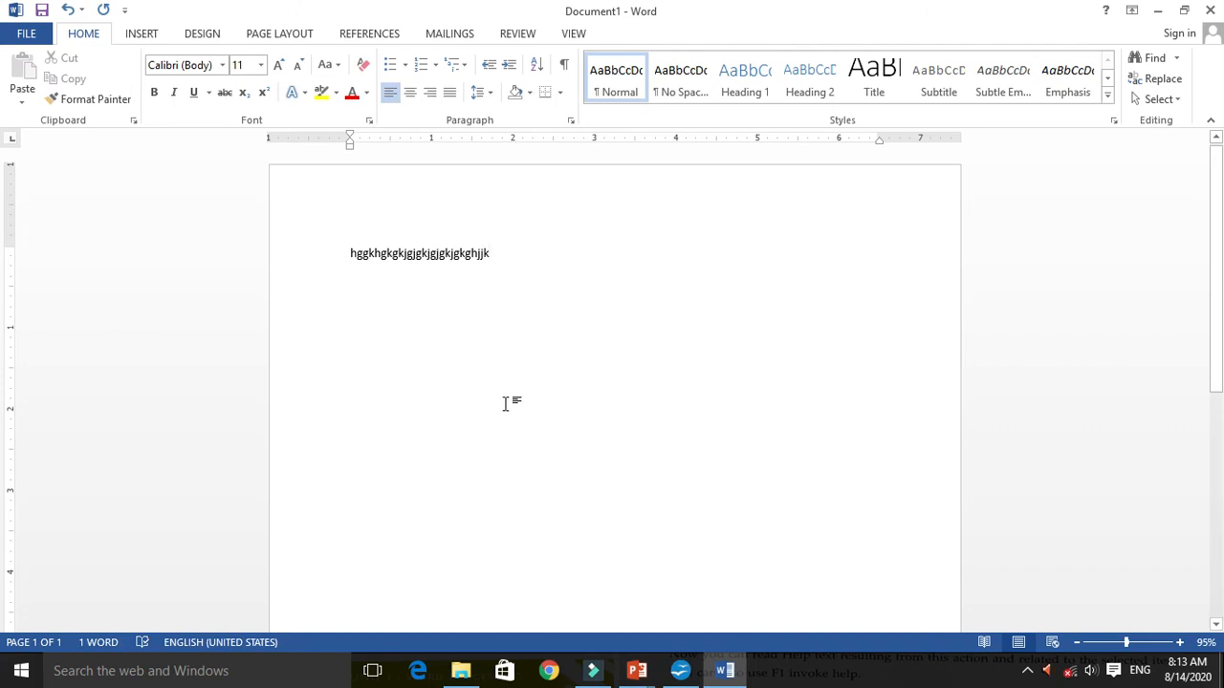
{"action": "key", "text": "Return"}
{"action": "type", "text": "kjbkjhkjhkjhkjhk"}
{"action": "key", "text": "Return"}
{"action": "type", "text": "kjhkjhkjhkjhkjhk"}
{"action": "key", "text": "Return"}
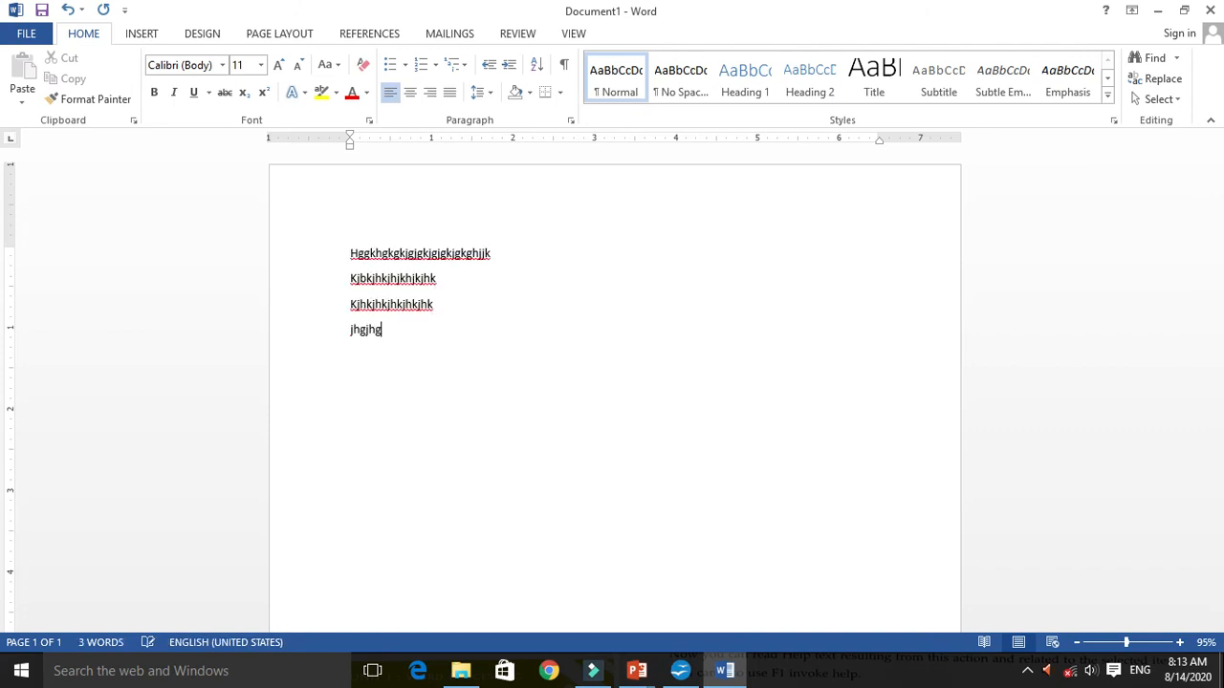
- Switch to OpenOffice Writer and gradually reduce the above-paragraph spacing of the selected sample lines to 0.68" and less
{"action": "left_click", "coordinate": [680, 670]}
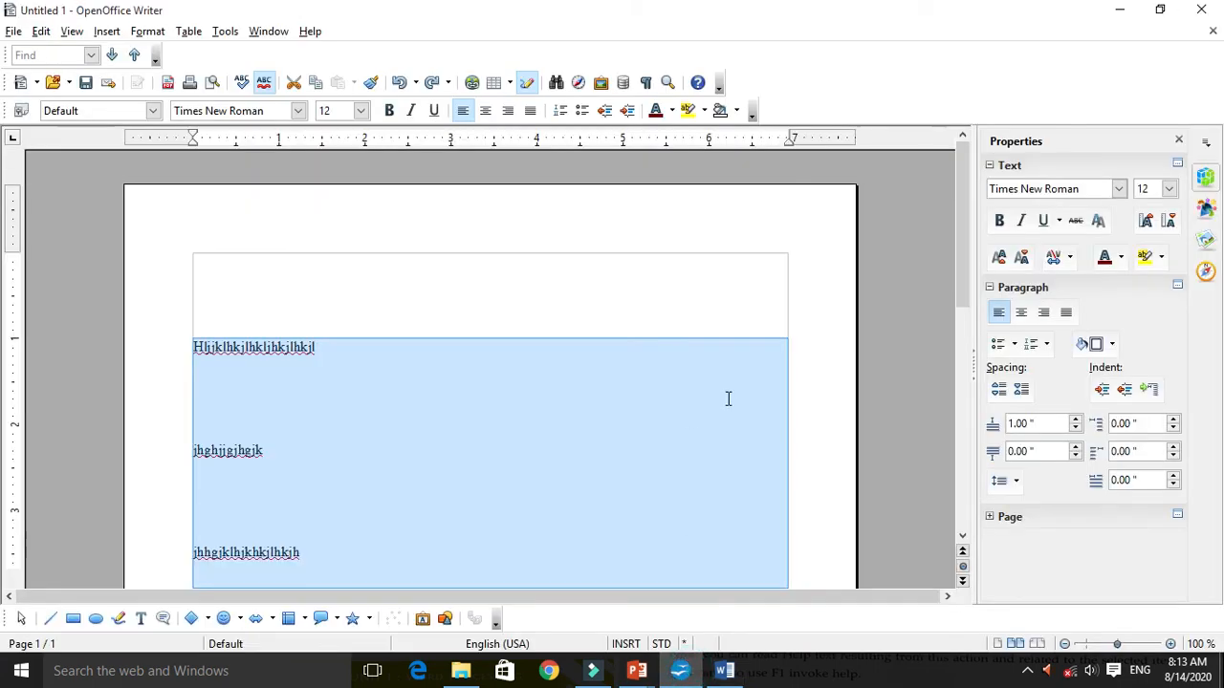
{"action": "left_click", "coordinate": [1001, 392]}
{"action": "left_click", "coordinate": [1021, 390]}
{"action": "left_click", "coordinate": [1023, 389]}
{"action": "left_click", "coordinate": [1026, 389]}
{"action": "left_click", "coordinate": [1026, 388]}
{"action": "left_click", "coordinate": [1026, 388]}
{"action": "scroll", "coordinate": [566, 454], "scroll_direction": "up", "scroll_amount": 7}
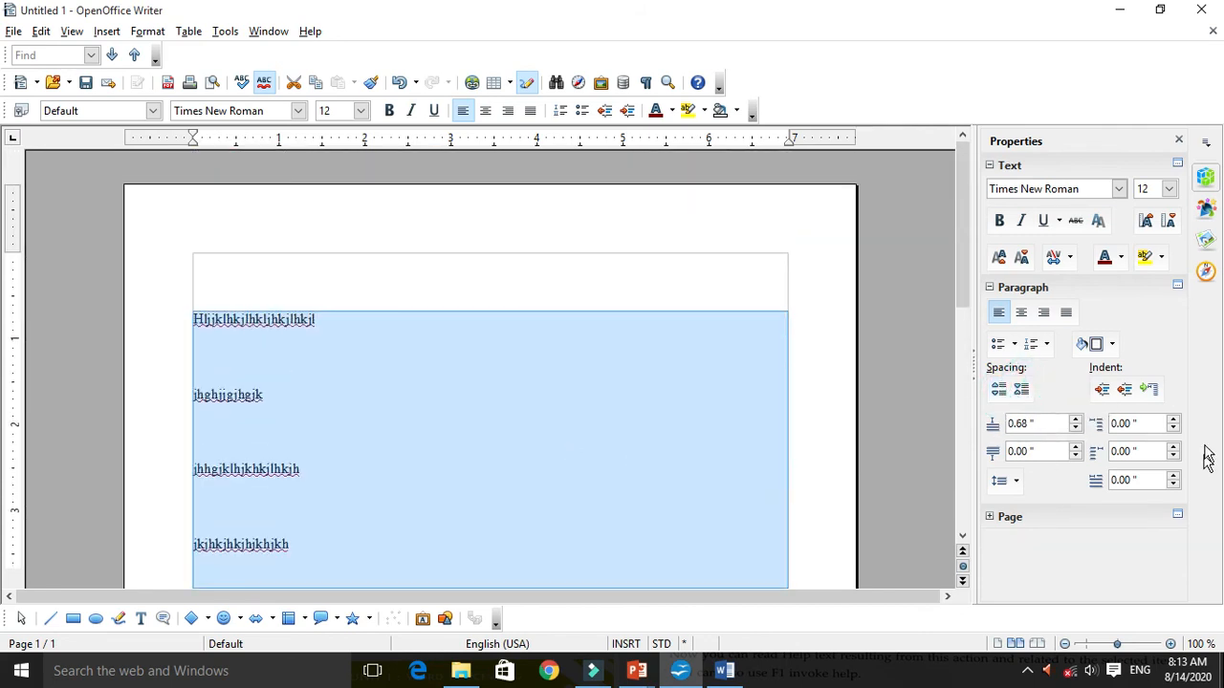
{"action": "left_click", "coordinate": [1021, 392]}
{"action": "left_click", "coordinate": [1022, 392]}
{"action": "left_click", "coordinate": [1021, 392]}
{"action": "left_click", "coordinate": [1021, 401]}
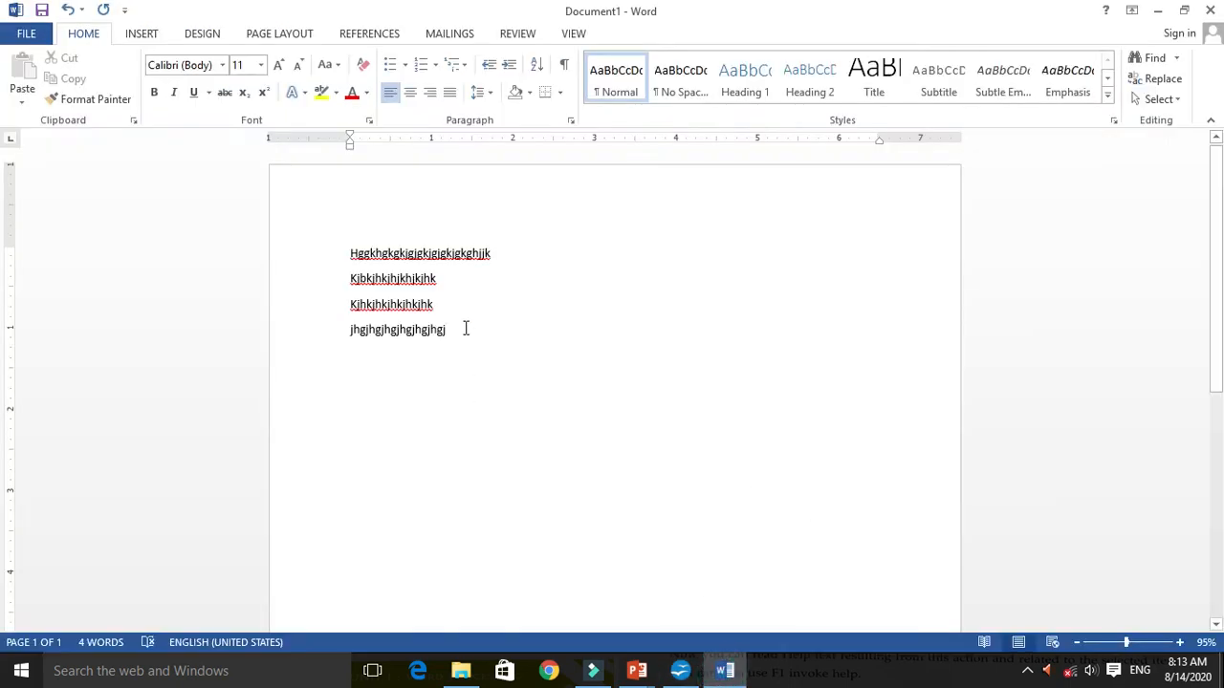
- In the Word document, set the font size of all four sample lines to 12
{"action": "left_click_drag", "start_coordinate": [350, 253], "coordinate": [476, 336]}
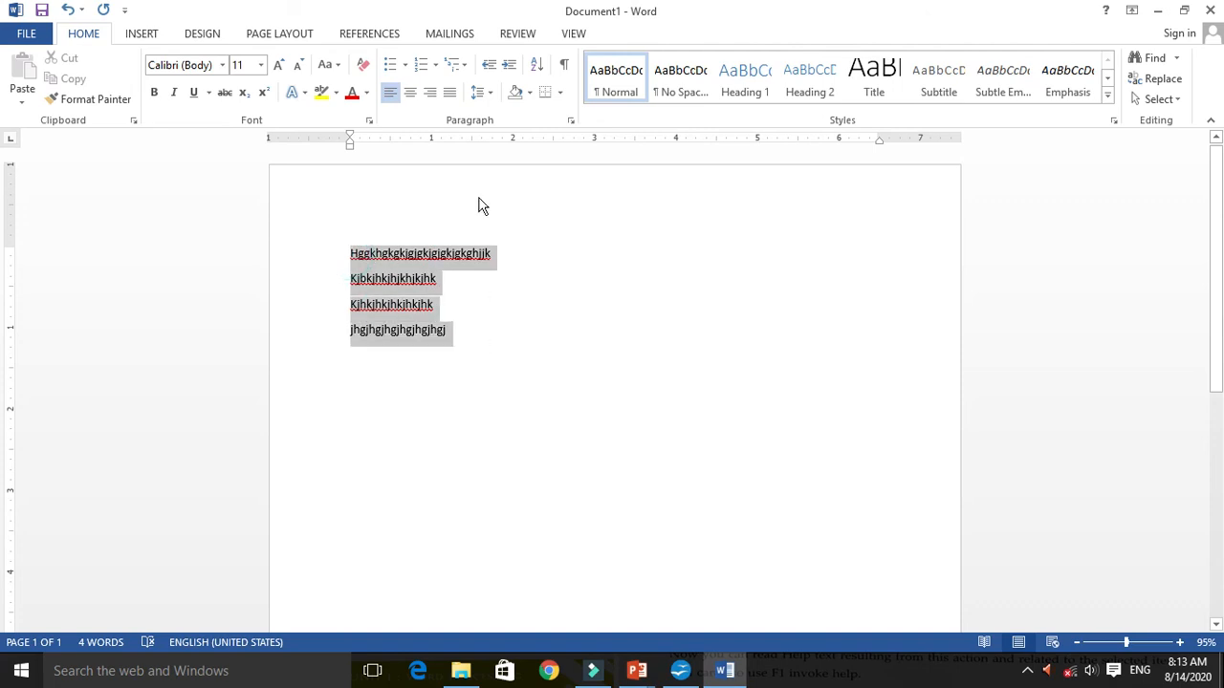
{"action": "left_click", "coordinate": [260, 67]}
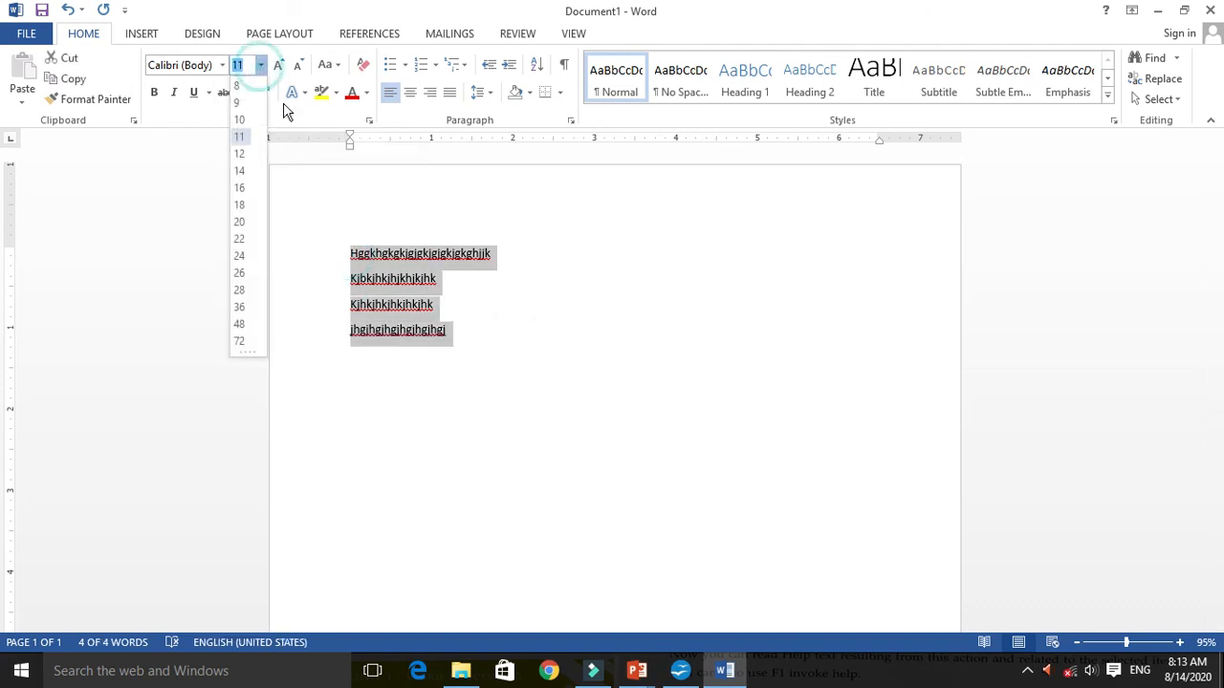
{"action": "left_click", "coordinate": [240, 154]}
{"action": "left_click", "coordinate": [467, 317]}
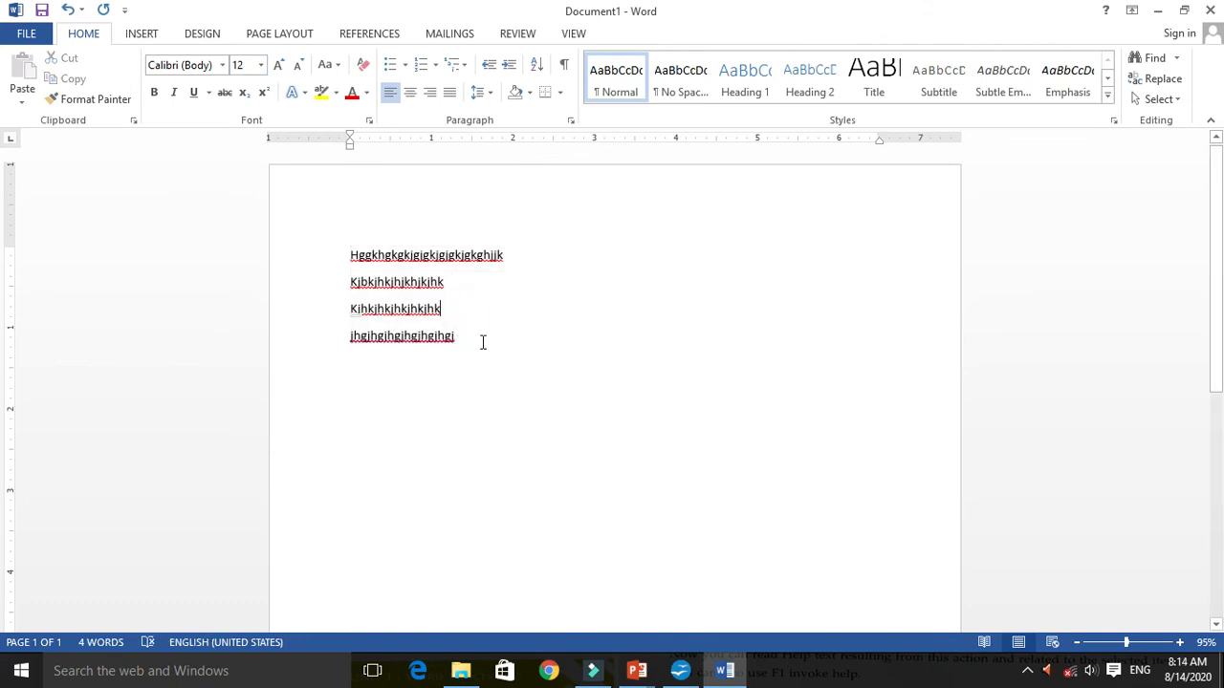
- Set the four sample lines' line spacing to Multiple at 1.15, and check which line spacing preset is selected
{"action": "left_click_drag", "start_coordinate": [470, 342], "coordinate": [344, 246]}
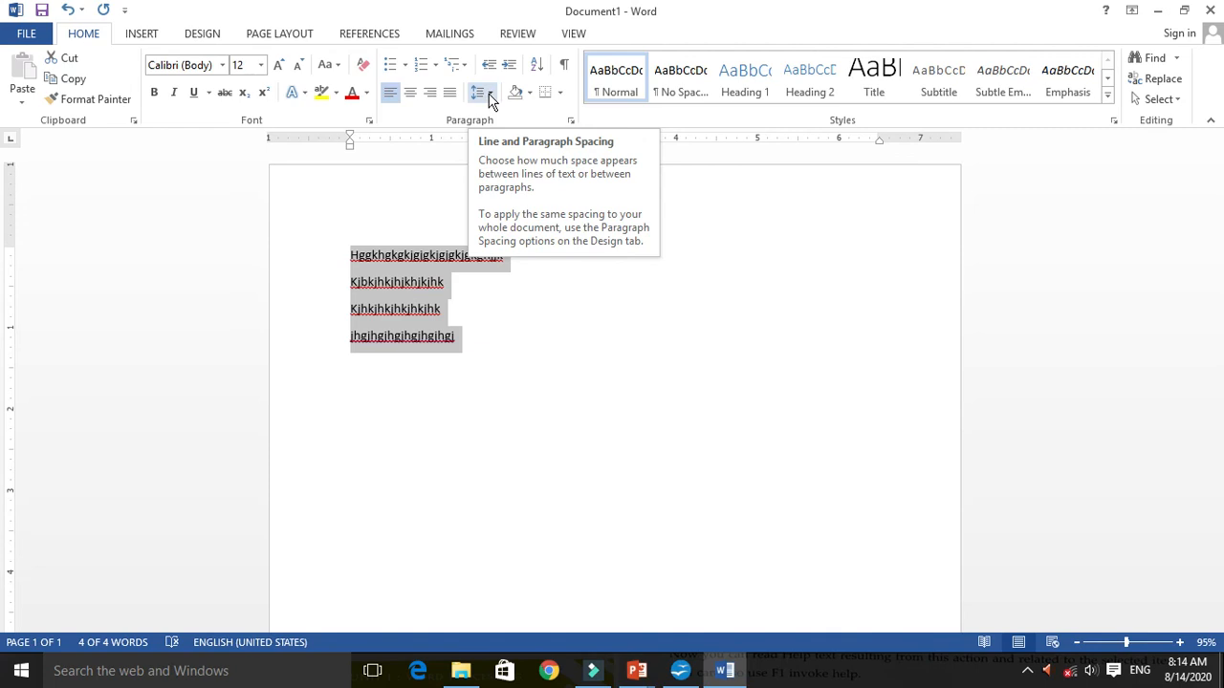
{"action": "left_click", "coordinate": [490, 93]}
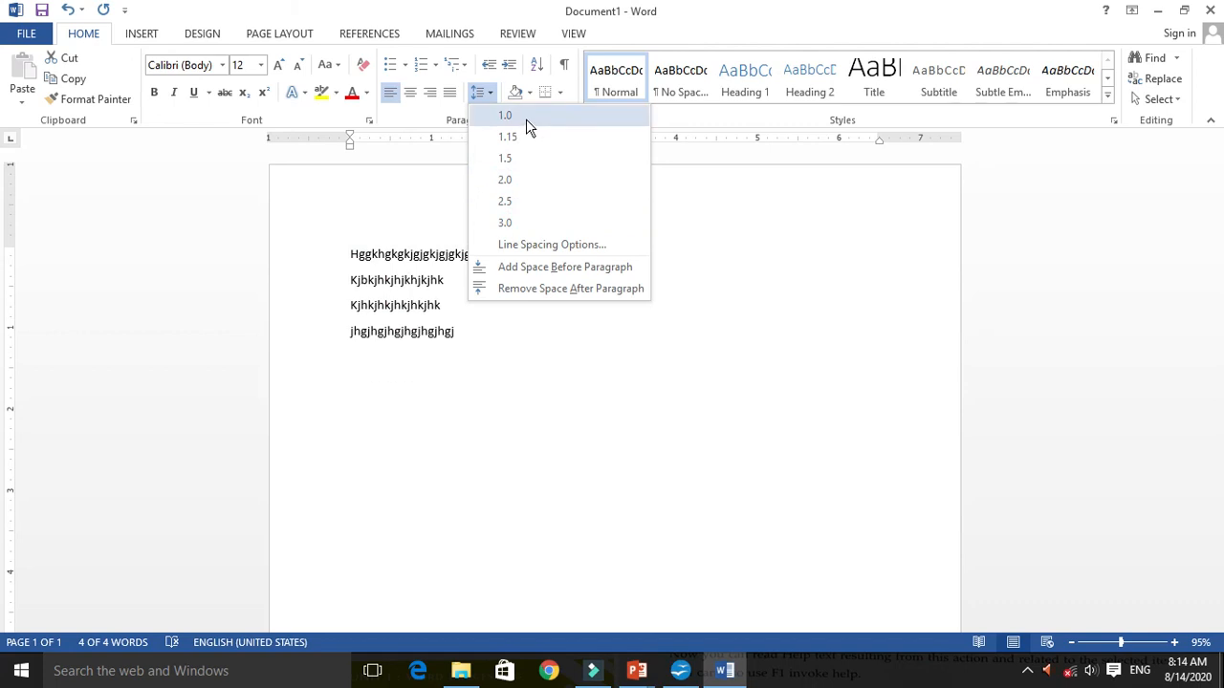
{"action": "left_click", "coordinate": [553, 247]}
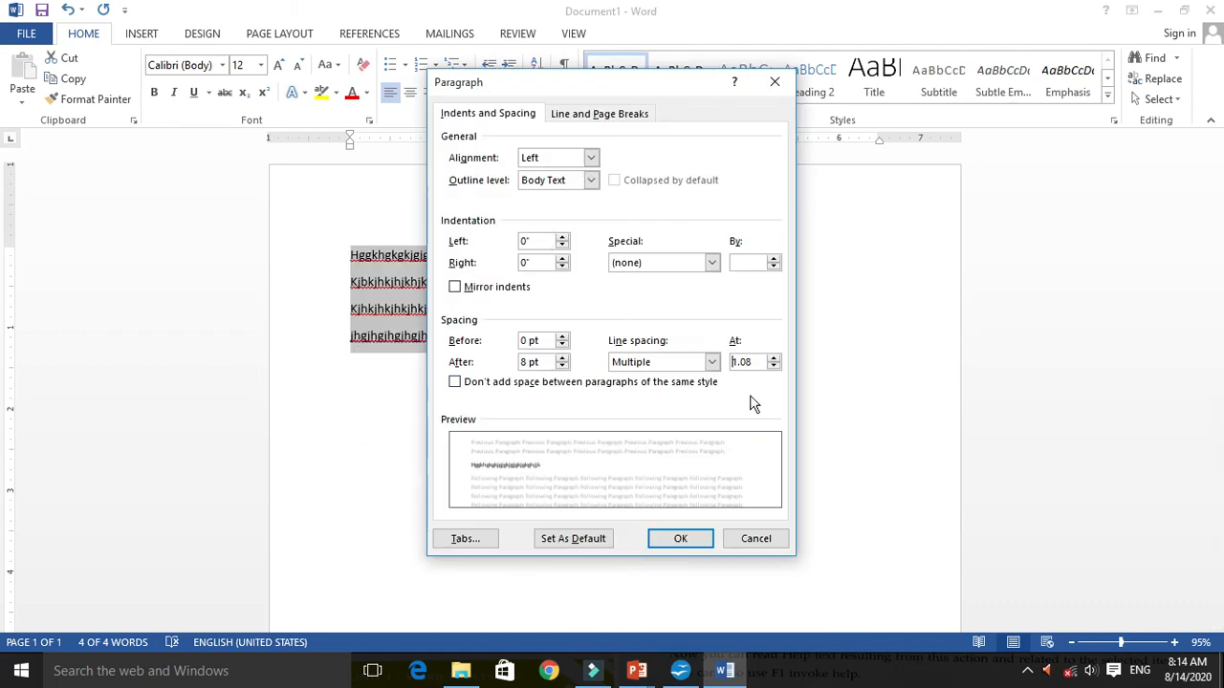
{"action": "left_click_drag", "start_coordinate": [751, 363], "coordinate": [742, 363]}
{"action": "type", "text": "15"}
{"action": "left_click", "coordinate": [694, 539]}
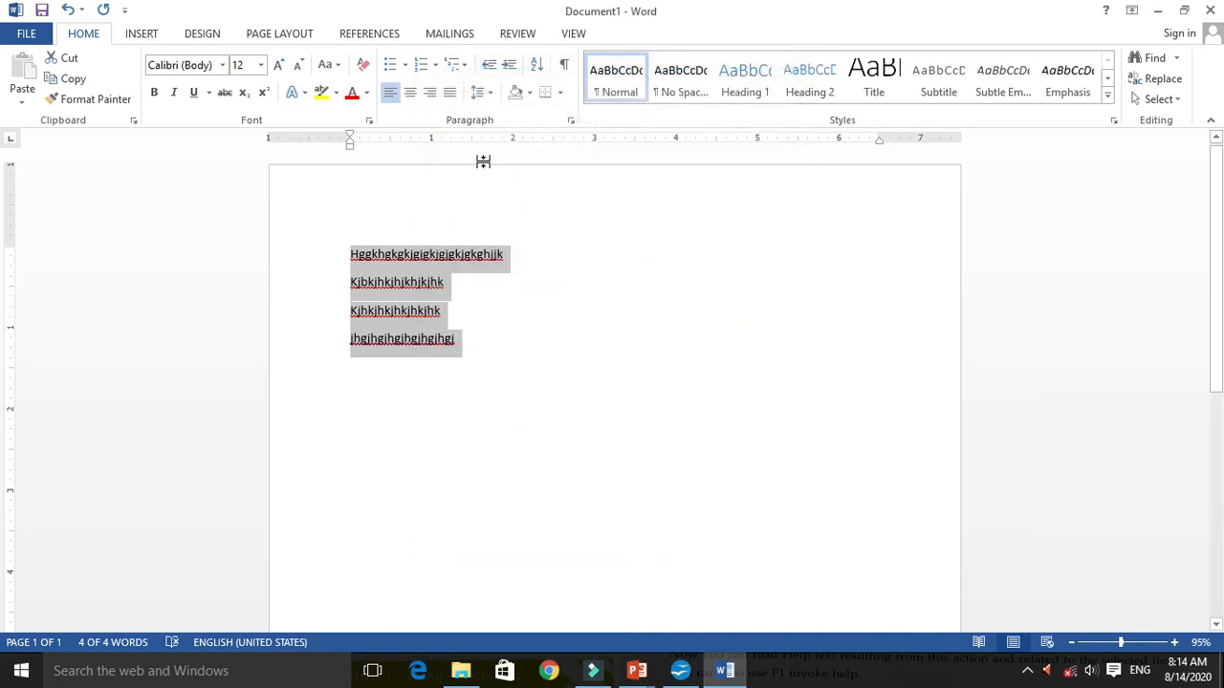
{"action": "left_click", "coordinate": [483, 93]}
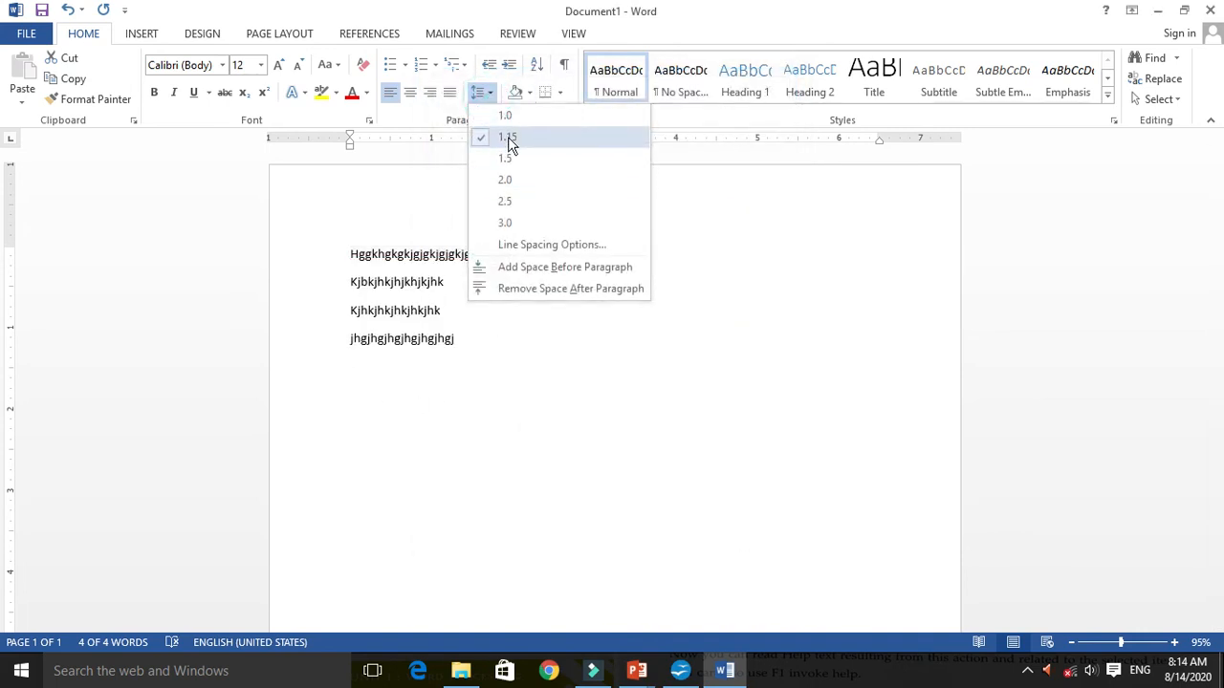
{"action": "left_click", "coordinate": [729, 236]}
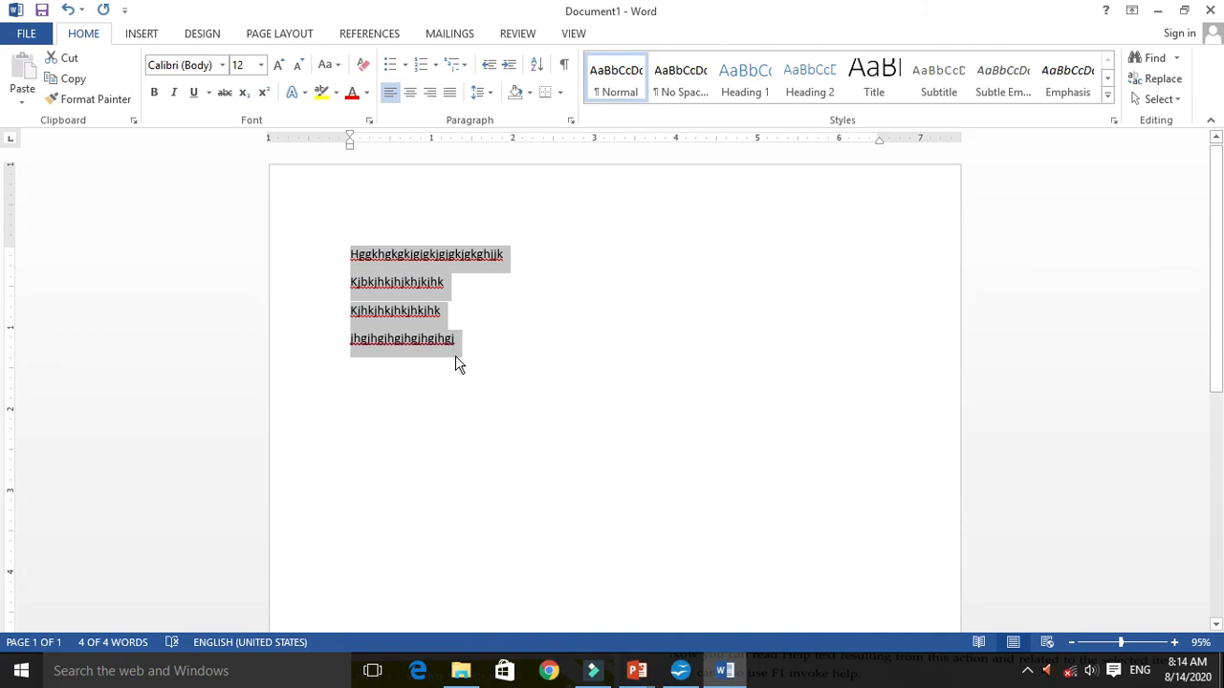
{"action": "left_click", "coordinate": [490, 93]}
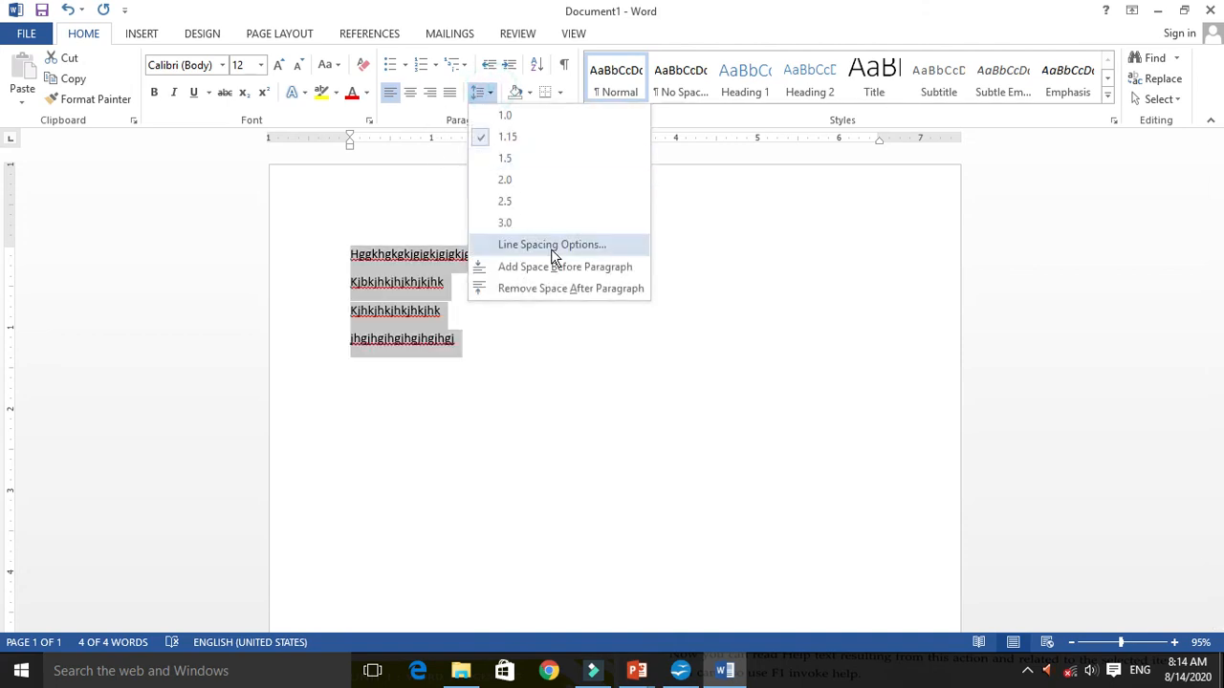
{"action": "left_click", "coordinate": [603, 395]}
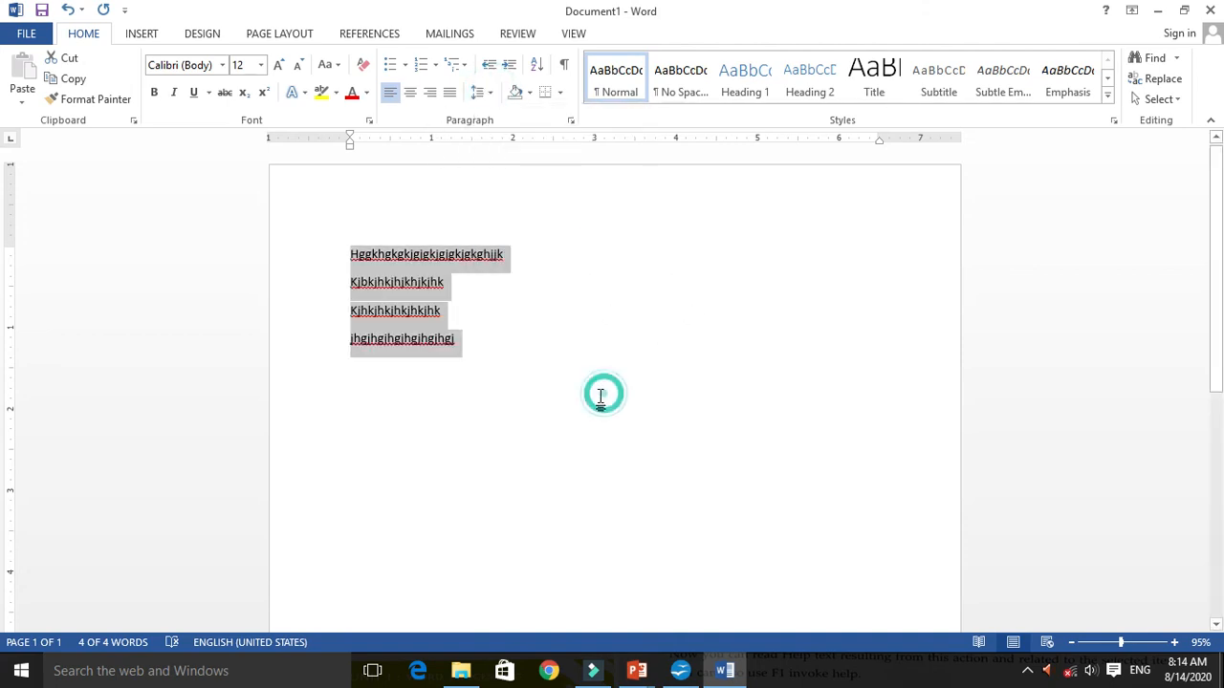
- View the Create PDF/XPS option on the Word document's export page
{"action": "left_click", "coordinate": [19, 43]}
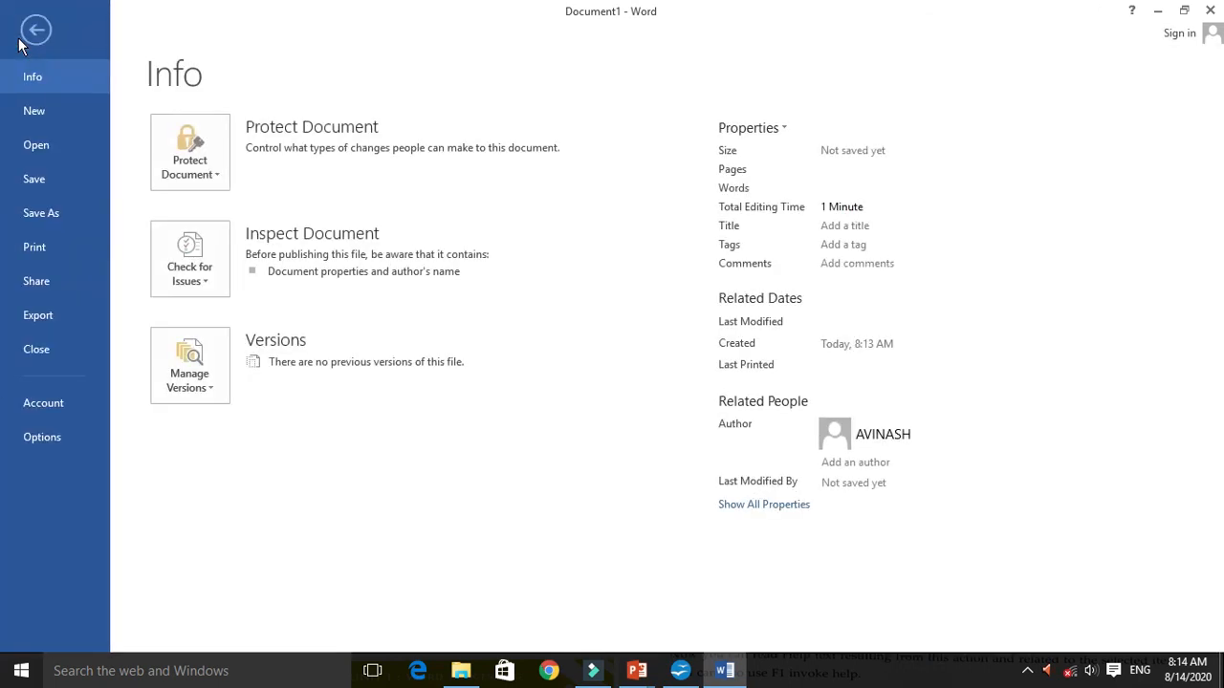
{"action": "left_click", "coordinate": [36, 316]}
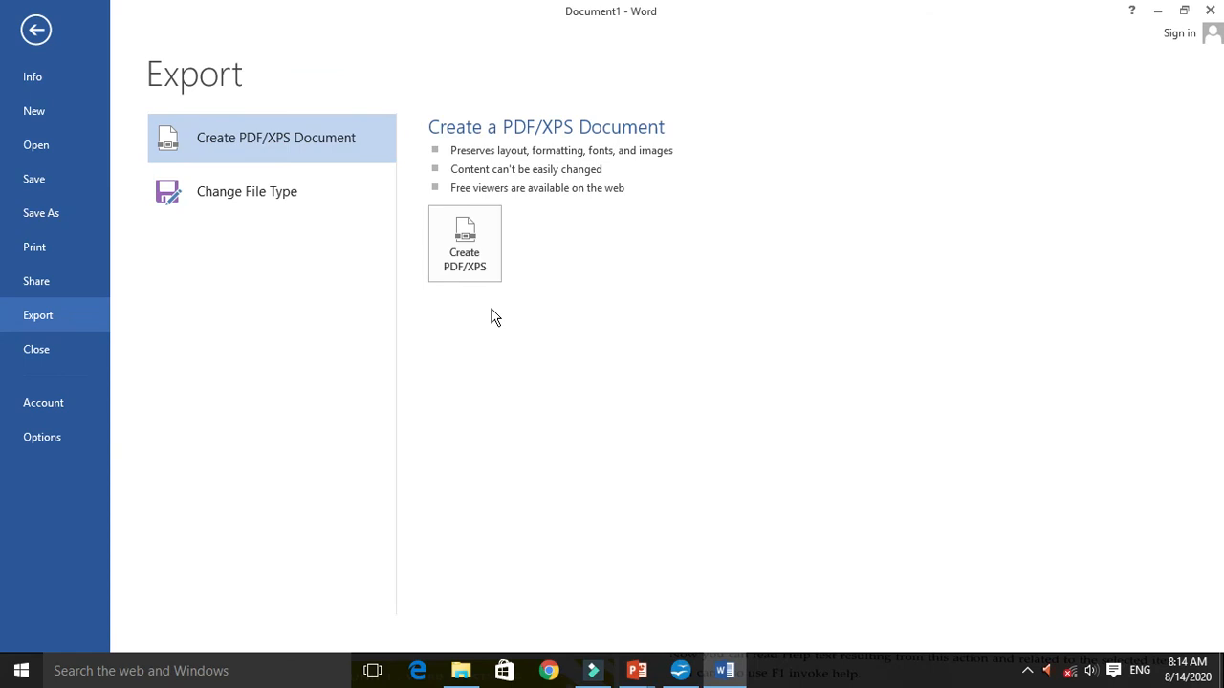
{"action": "left_click", "coordinate": [471, 268]}
- Start saving the Word document to the Documents folder with PDF as the file type
{"action": "left_click", "coordinate": [40, 182]}
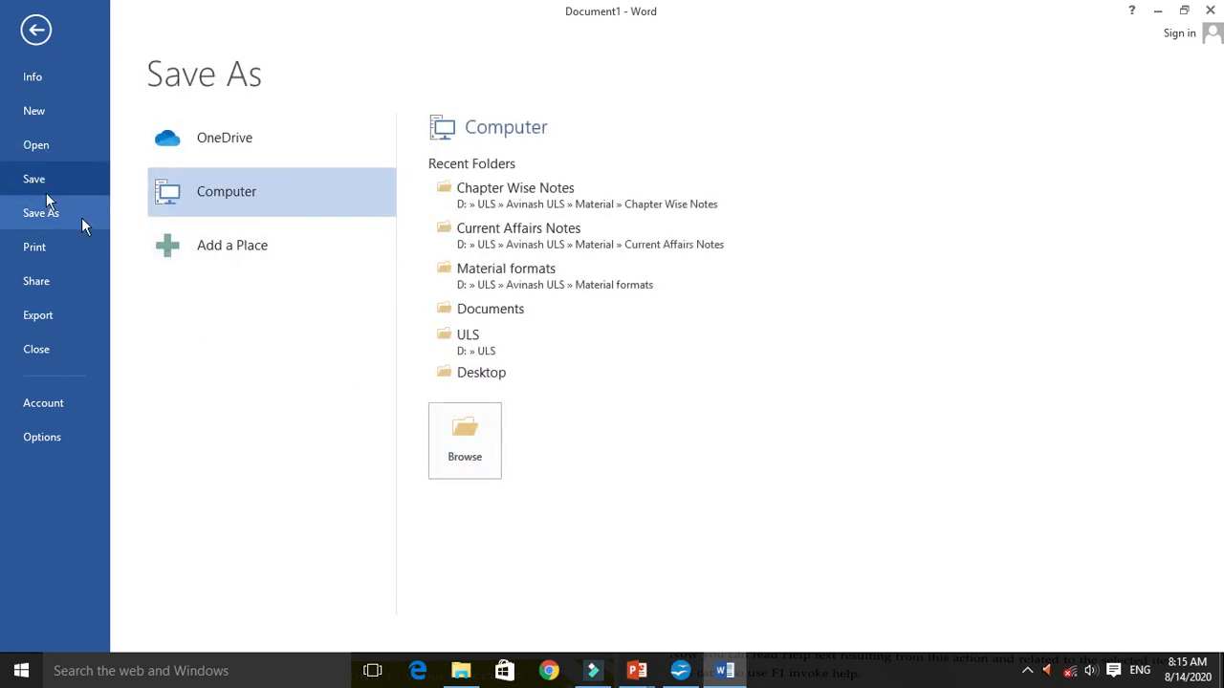
{"action": "left_click", "coordinate": [467, 438]}
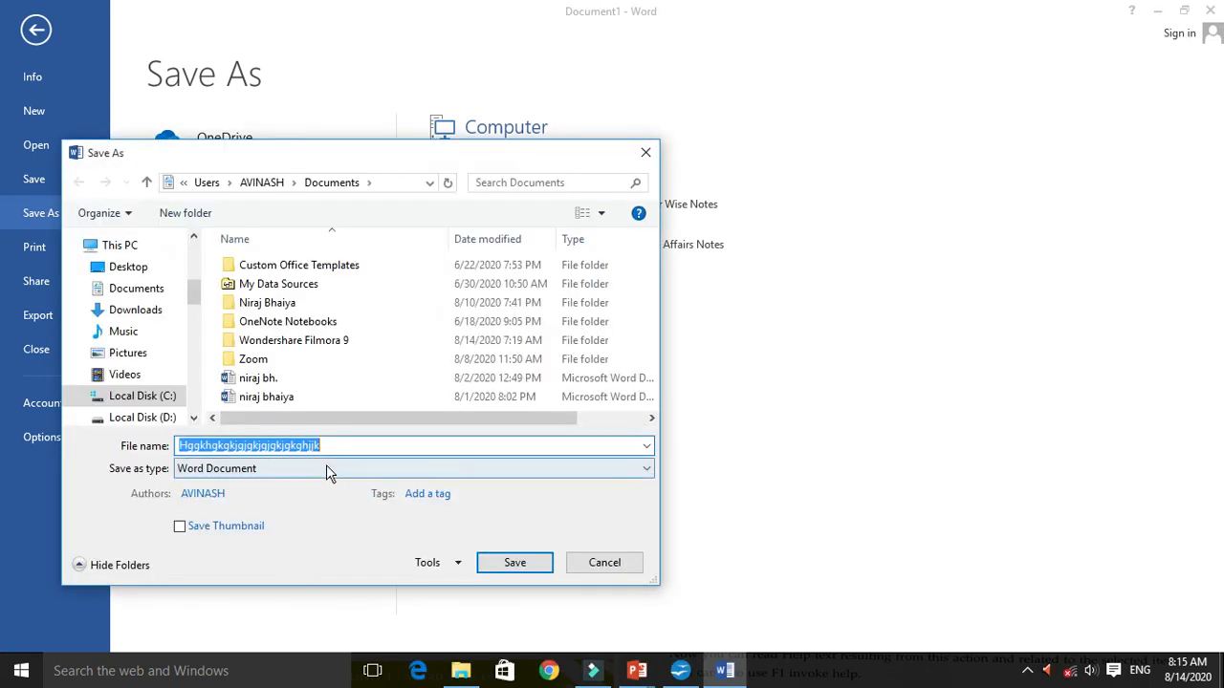
{"action": "left_click", "coordinate": [326, 468]}
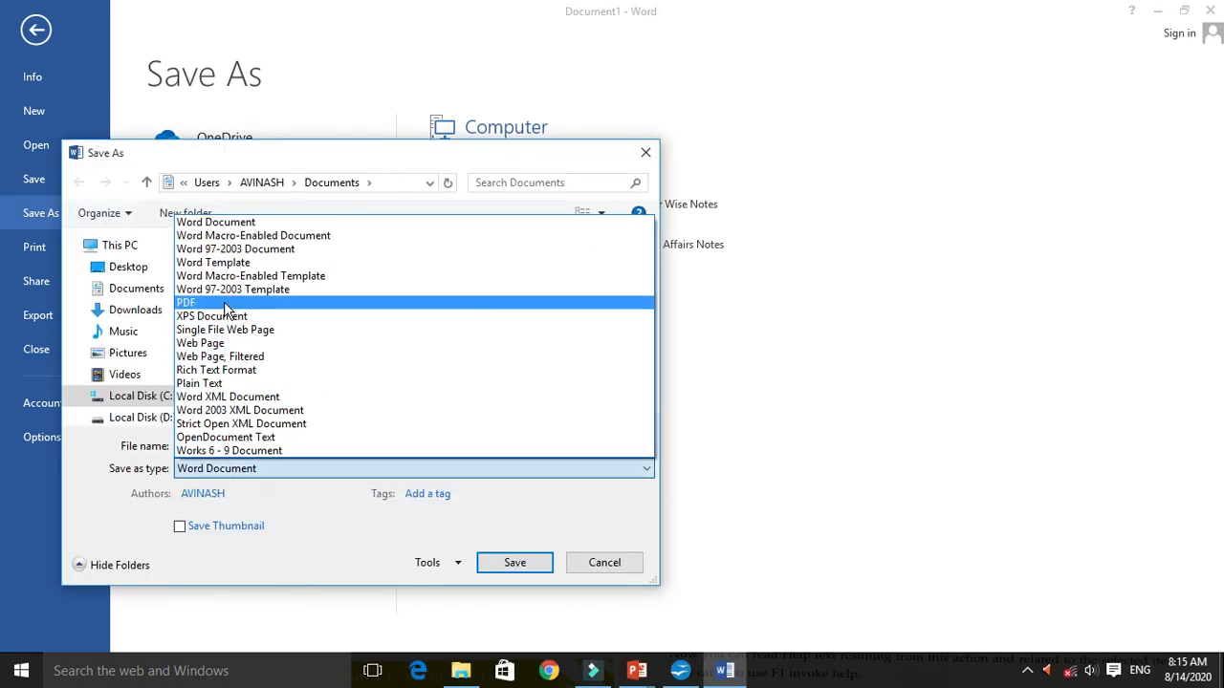
{"action": "left_click", "coordinate": [600, 513]}
{"action": "left_click", "coordinate": [235, 468]}
{"action": "left_click", "coordinate": [203, 302]}
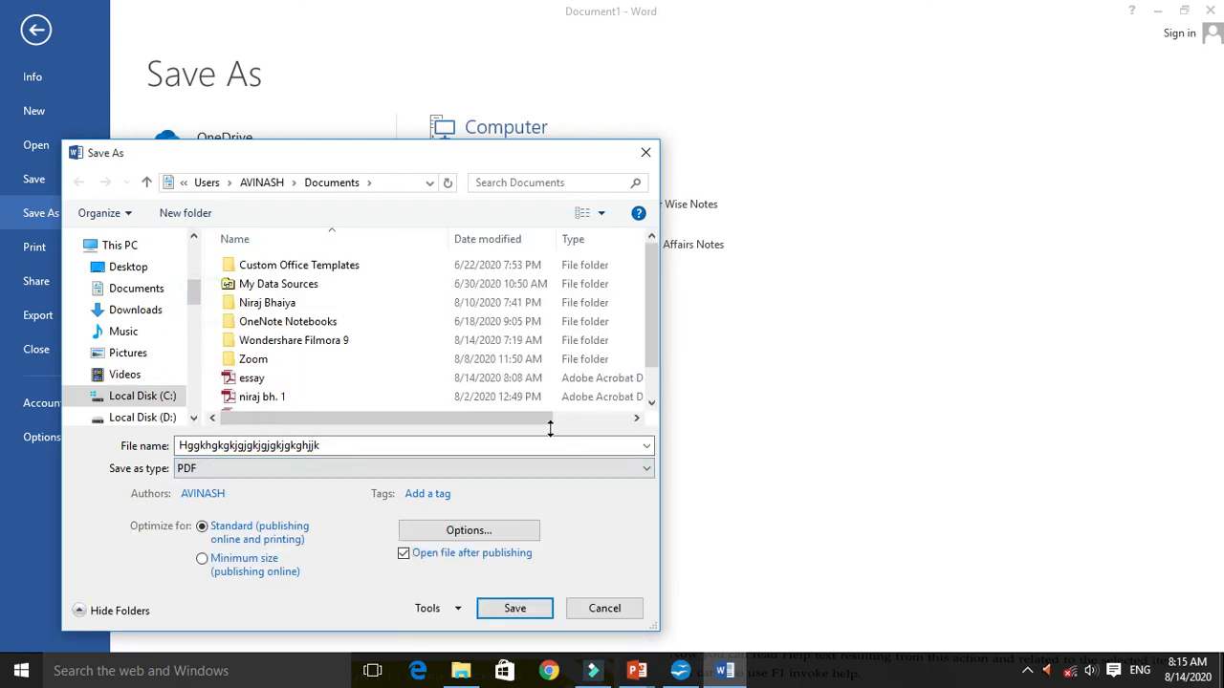
- Name the PDF file bhv, cancel the save and return to the document
{"action": "double_click", "coordinate": [341, 446]}
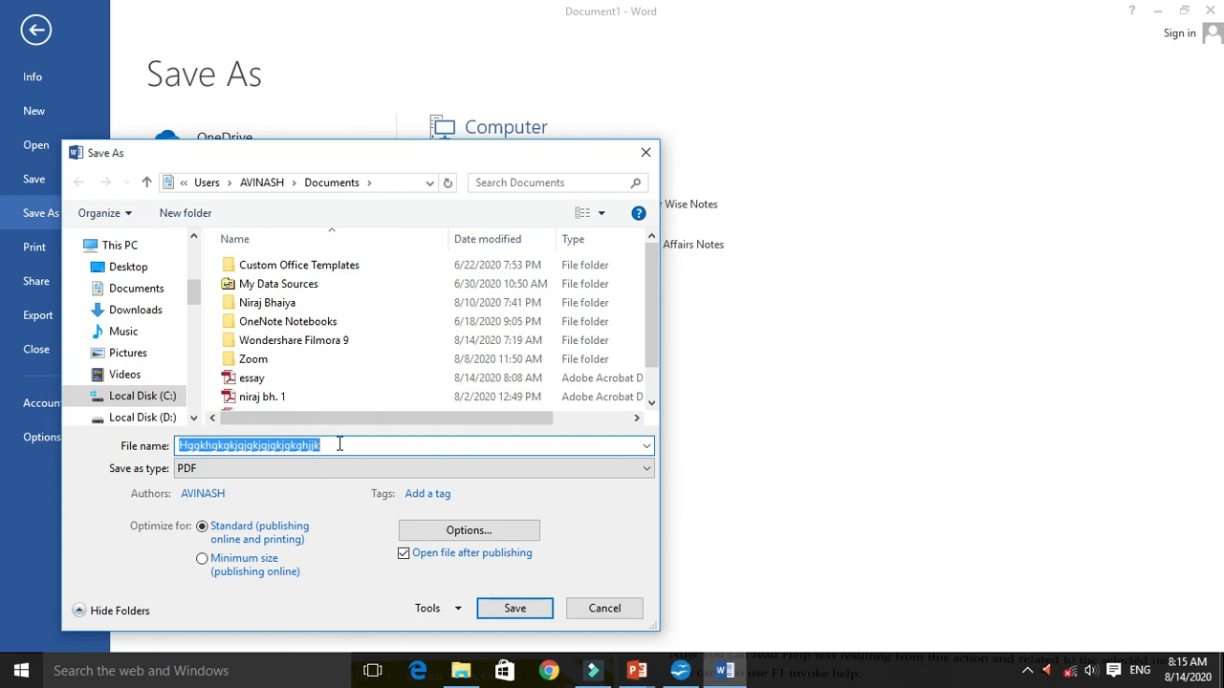
{"action": "type", "text": "bhv"}
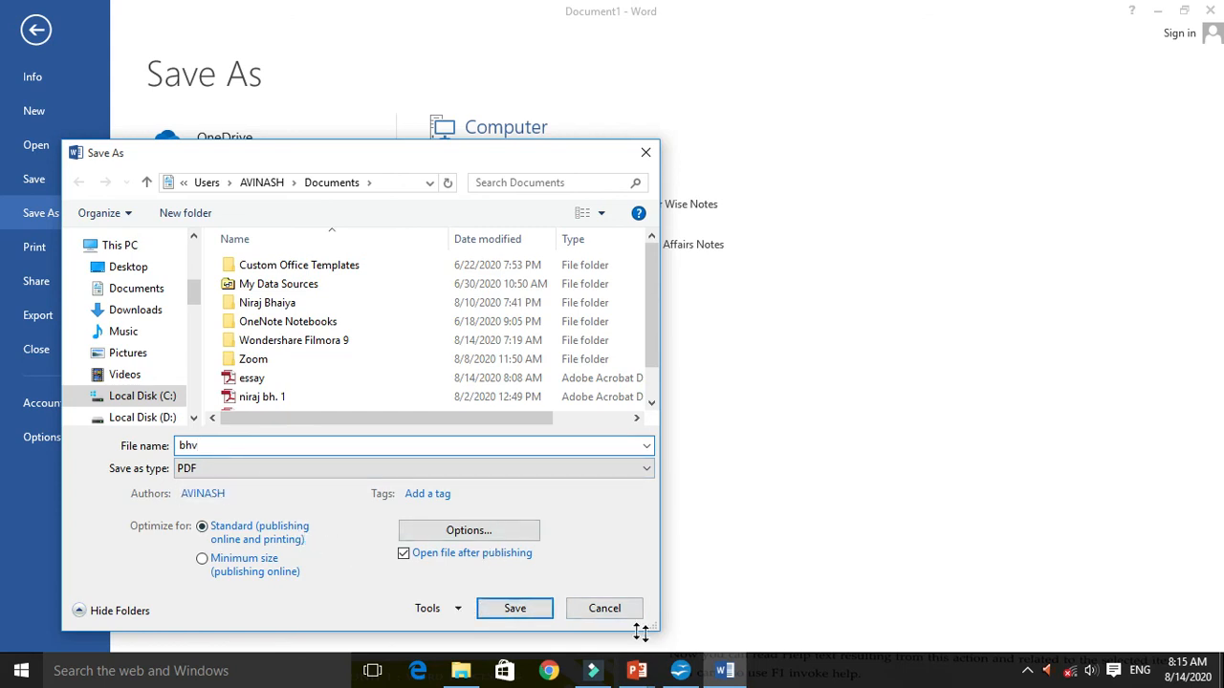
{"action": "left_click", "coordinate": [605, 609]}
{"action": "left_click", "coordinate": [34, 42]}
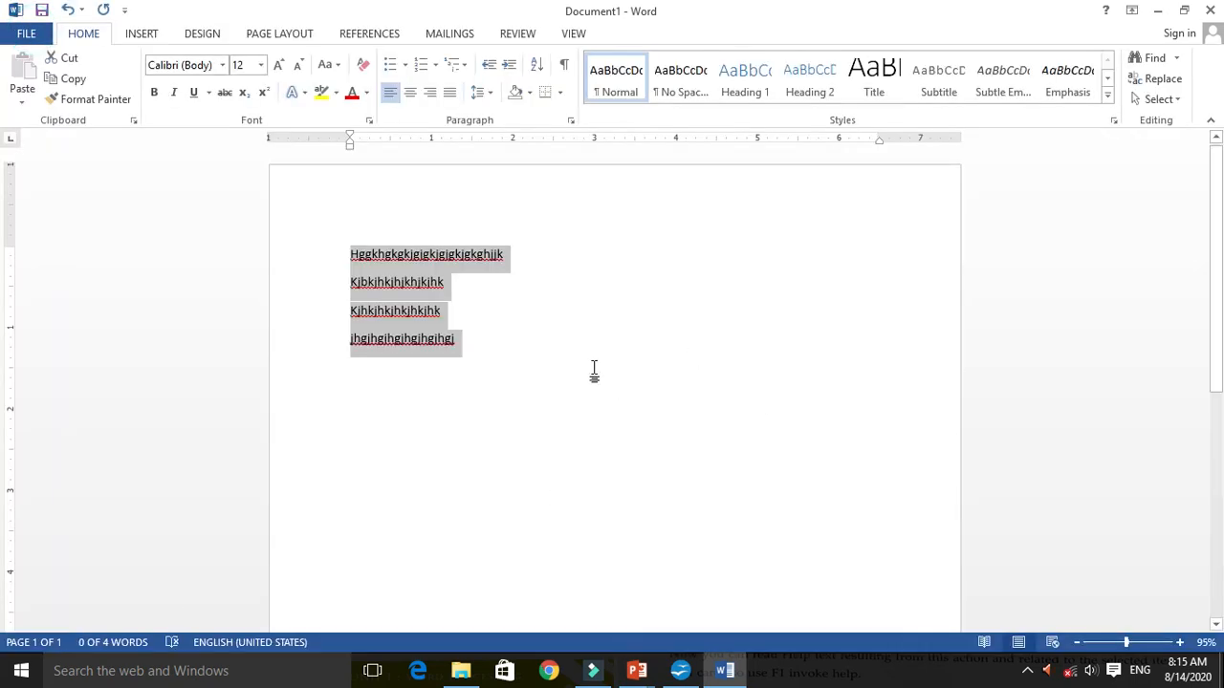
- Examine the export page's PDF/XPS creation option once more and return to the document
{"action": "left_click", "coordinate": [25, 34]}
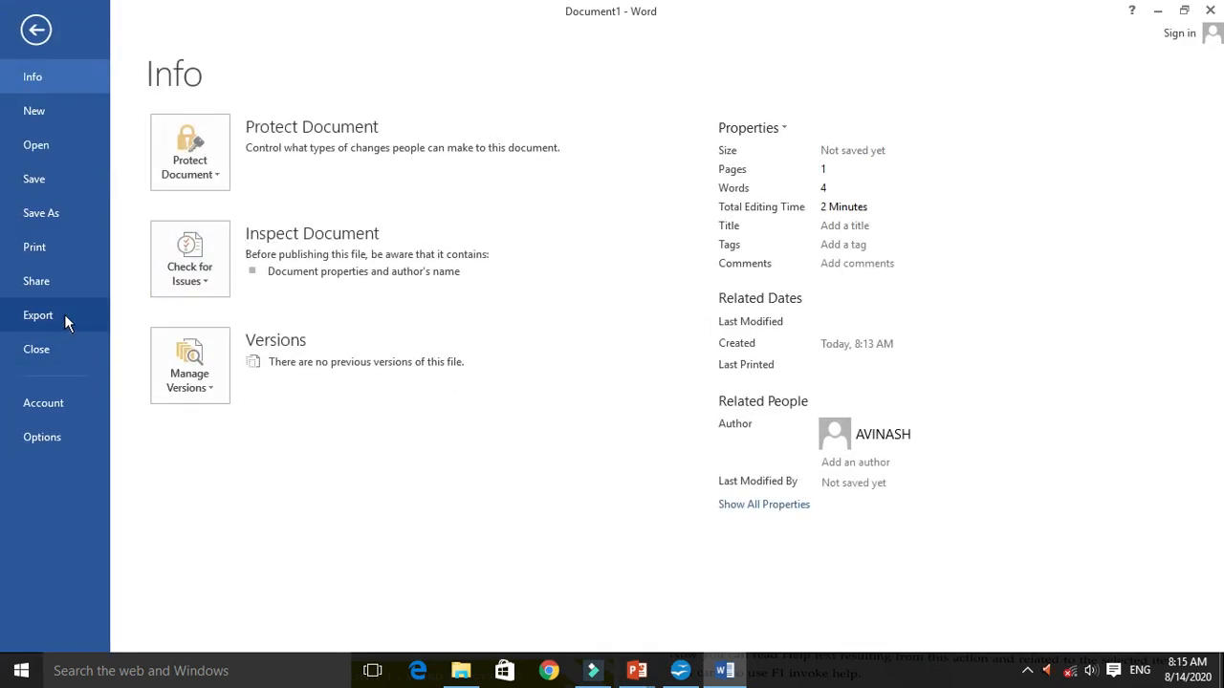
{"action": "left_click", "coordinate": [65, 319]}
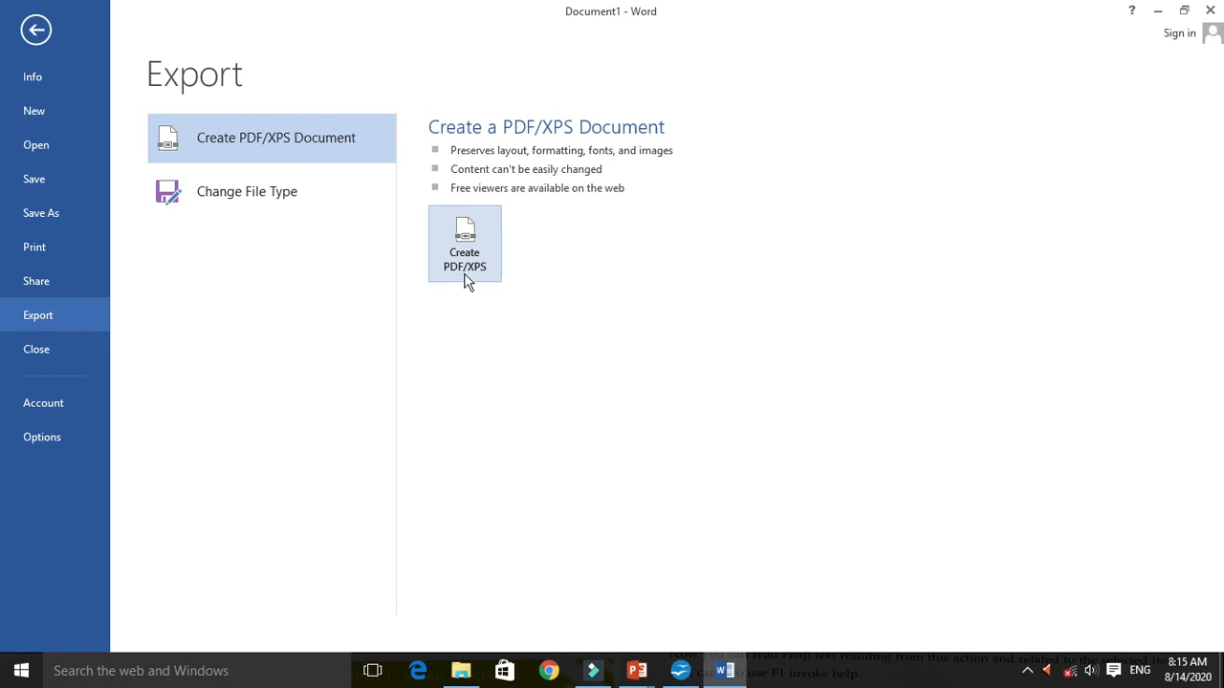
{"action": "left_click", "coordinate": [36, 31]}
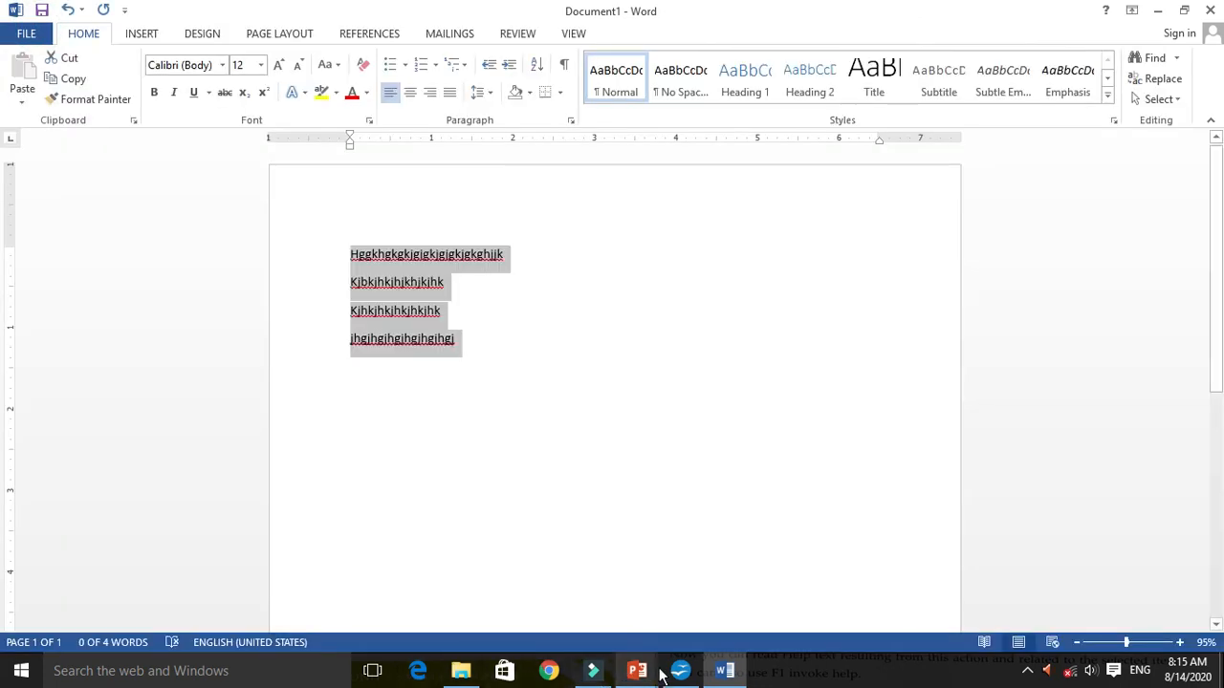
- Deselect the sample lines in Word and switch to the Untitled 1 document in OpenOffice Writer
{"action": "left_click", "coordinate": [680, 670]}
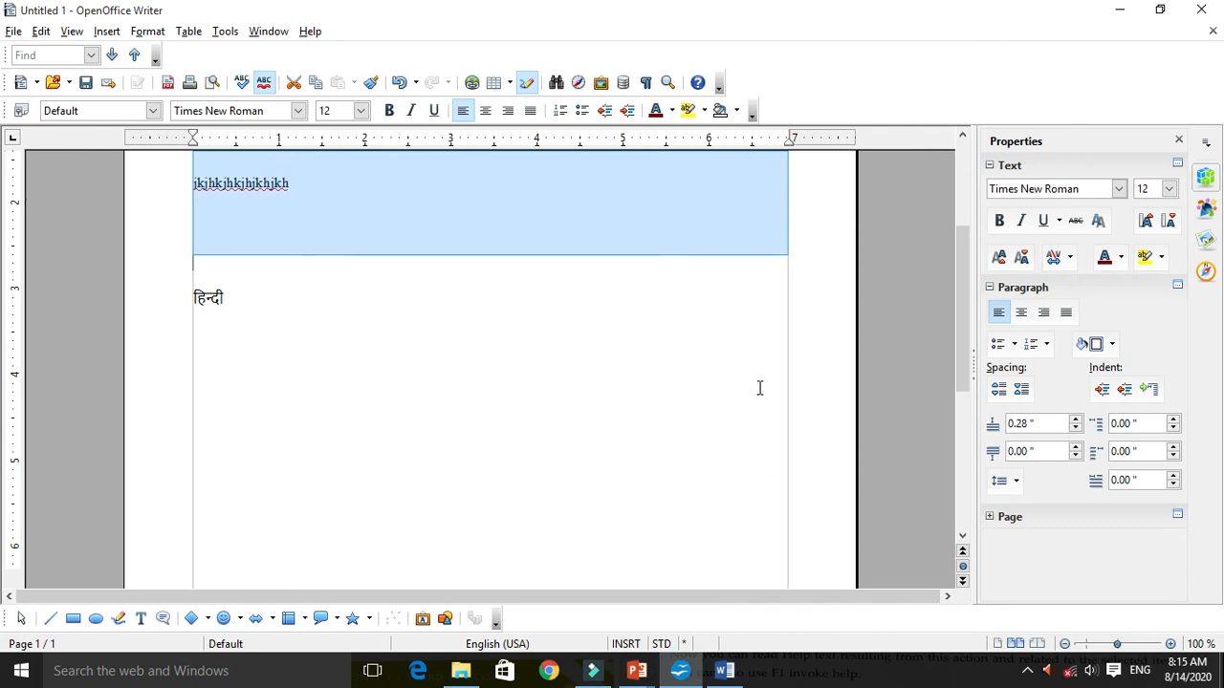
{"action": "key", "text": "Down"}
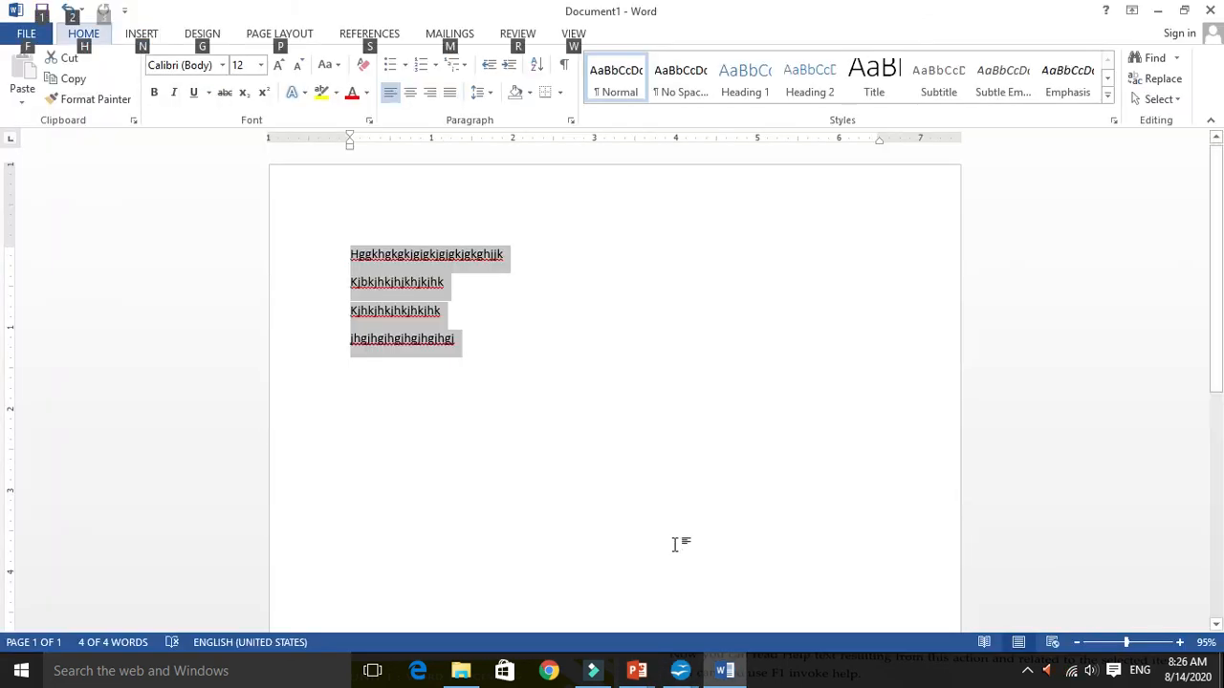
{"action": "left_click", "coordinate": [508, 368]}
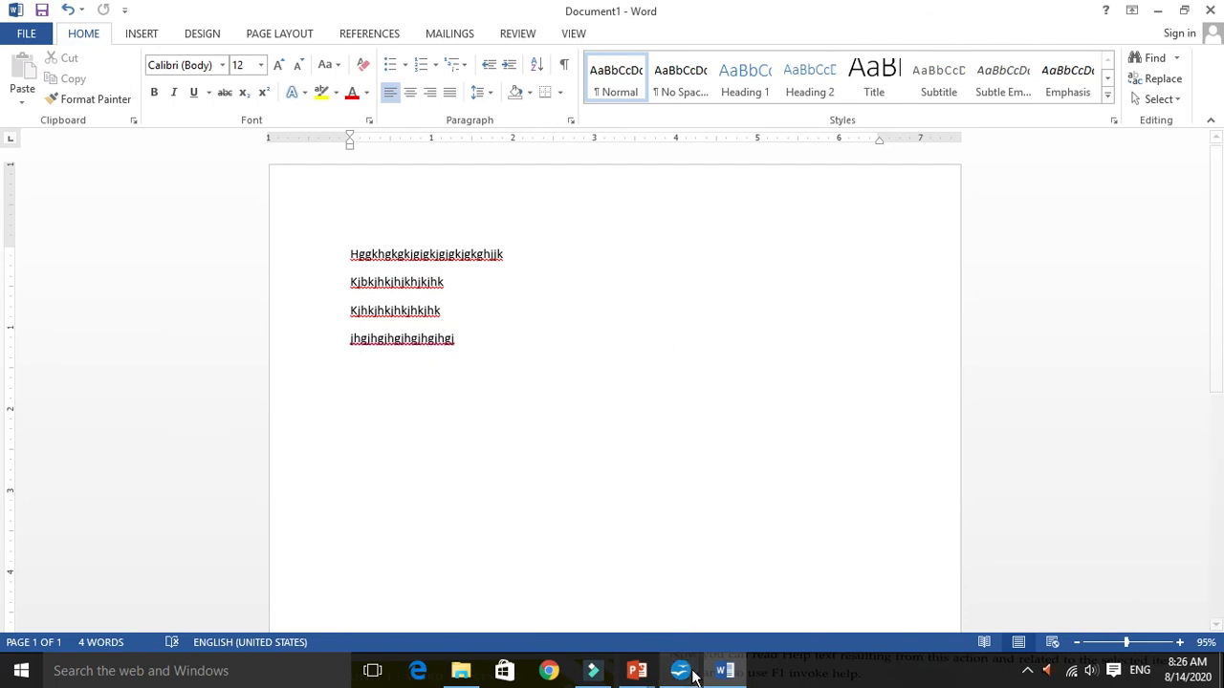
{"action": "mouse_move", "coordinate": [694, 677]}
{"action": "left_click", "coordinate": [631, 617]}
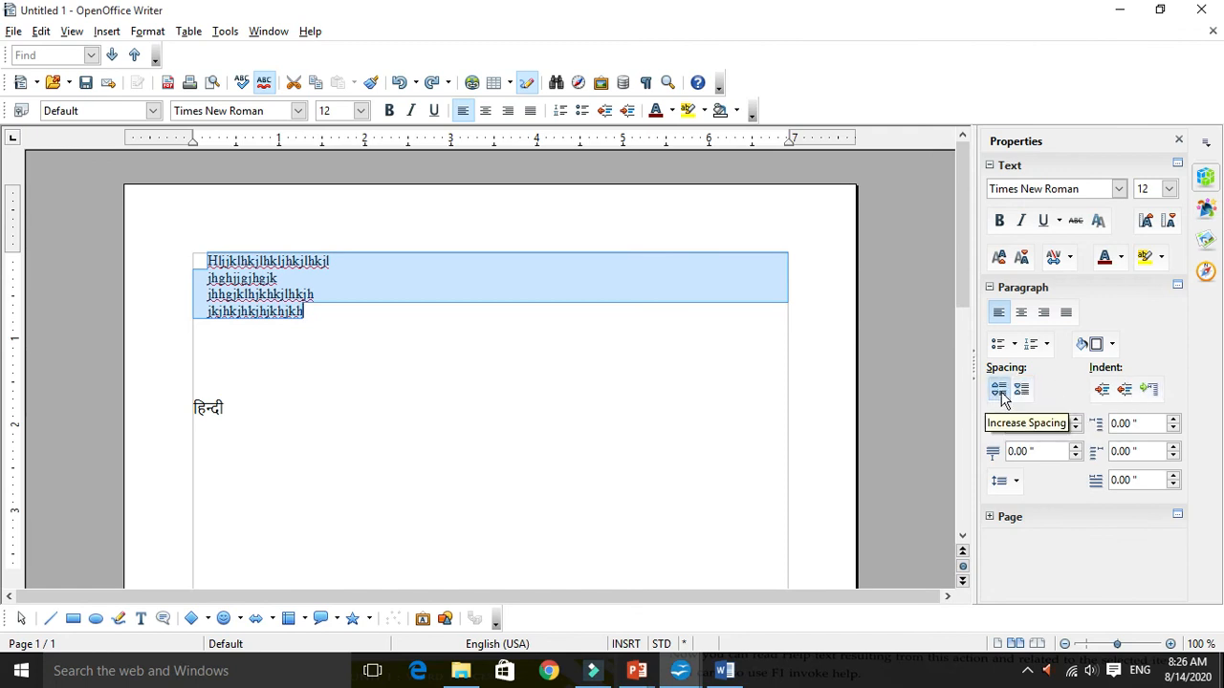
- Set the line spacing of the four selected sample lines to At least, with a large minimum height
{"action": "left_click", "coordinate": [155, 34]}
{"action": "left_click", "coordinate": [207, 101]}
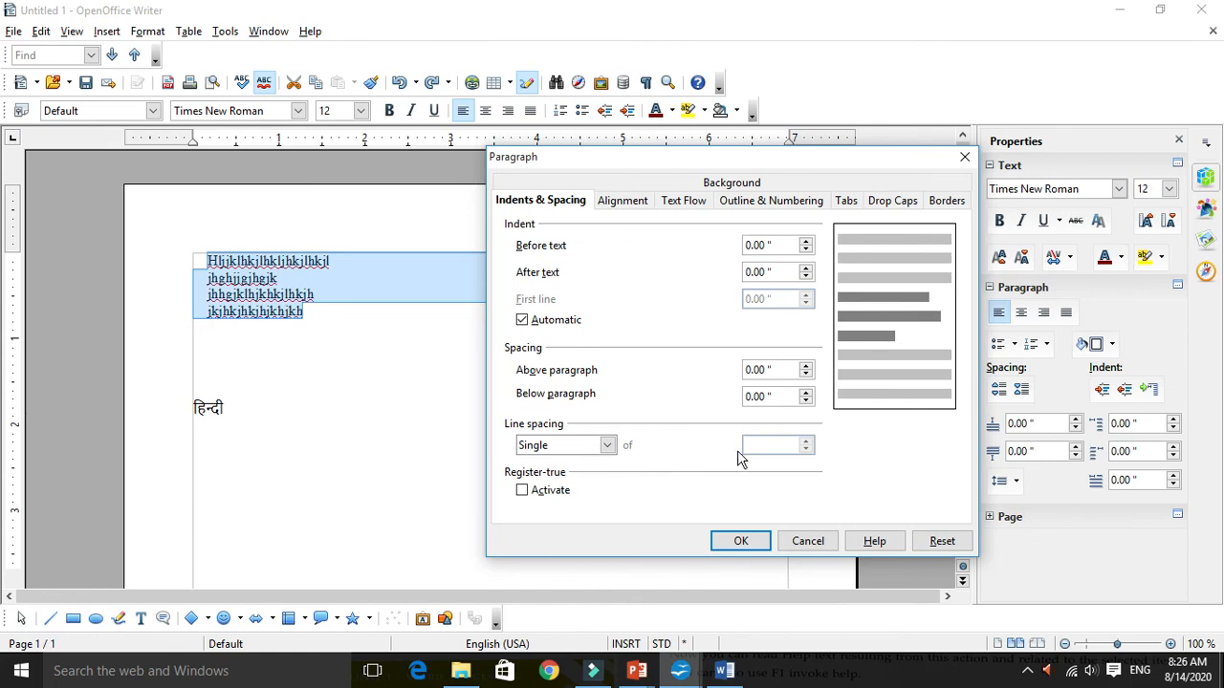
{"action": "left_click", "coordinate": [606, 446]}
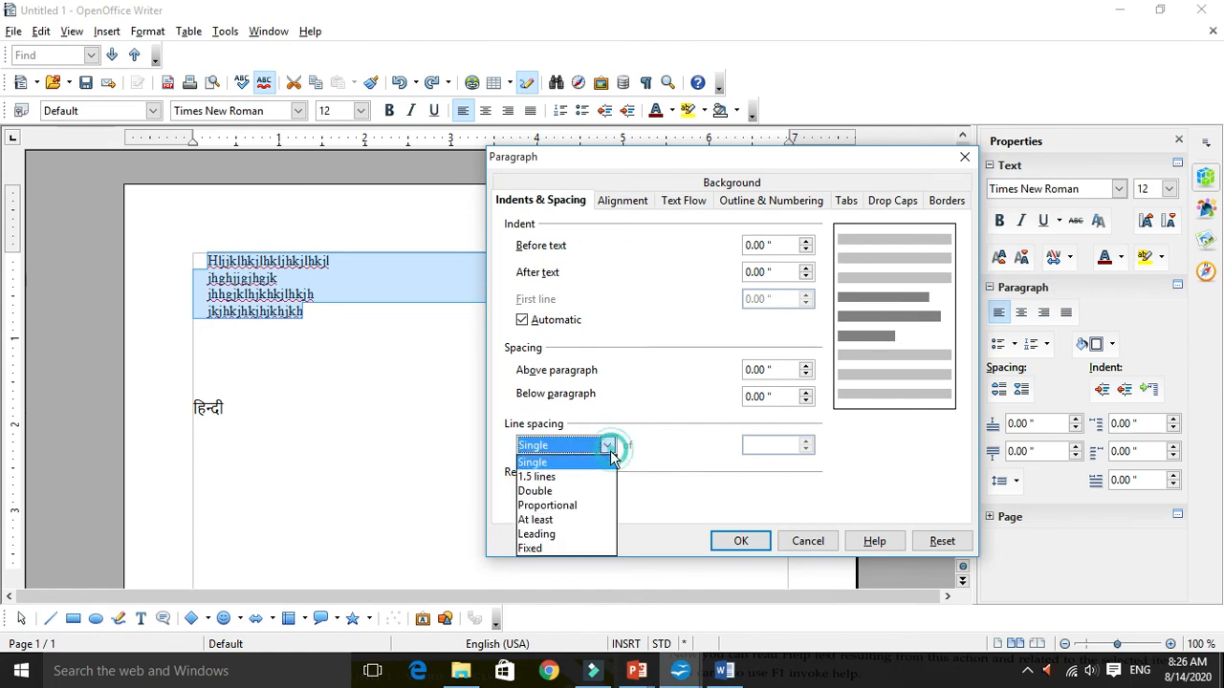
{"action": "left_click", "coordinate": [552, 522]}
{"action": "left_click", "coordinate": [754, 447]}
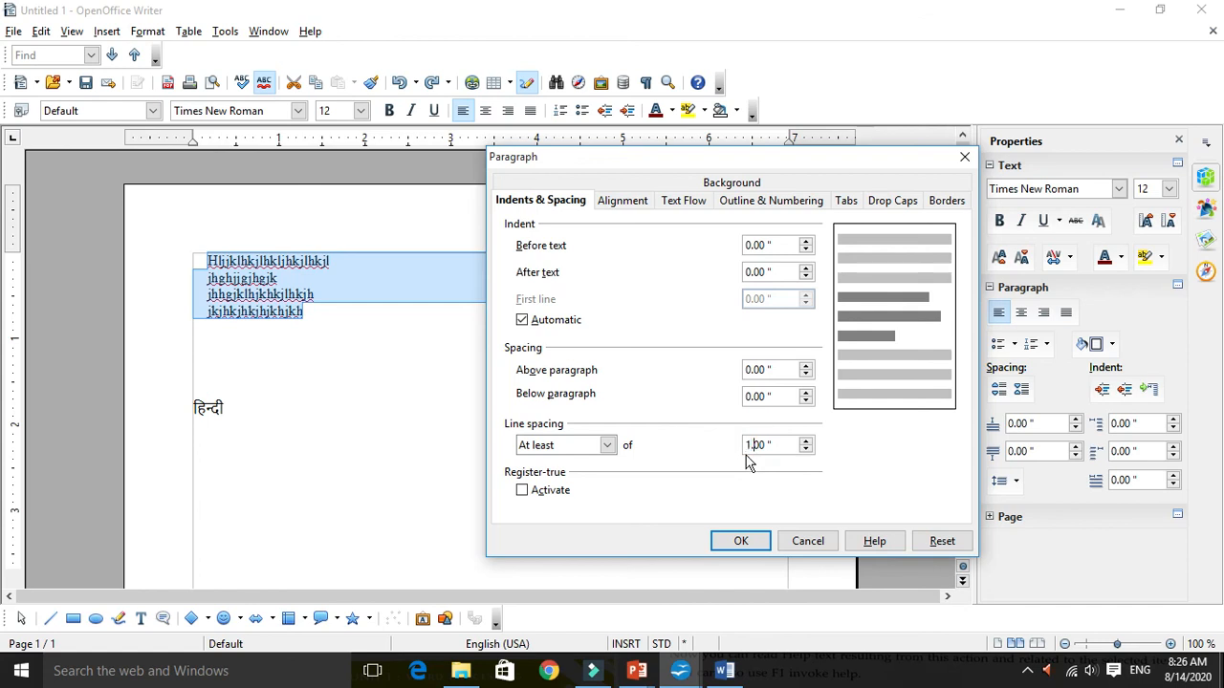
{"action": "type", "text": "1"}
{"action": "double_click", "coordinate": [777, 444]}
{"action": "left_click", "coordinate": [741, 541]}
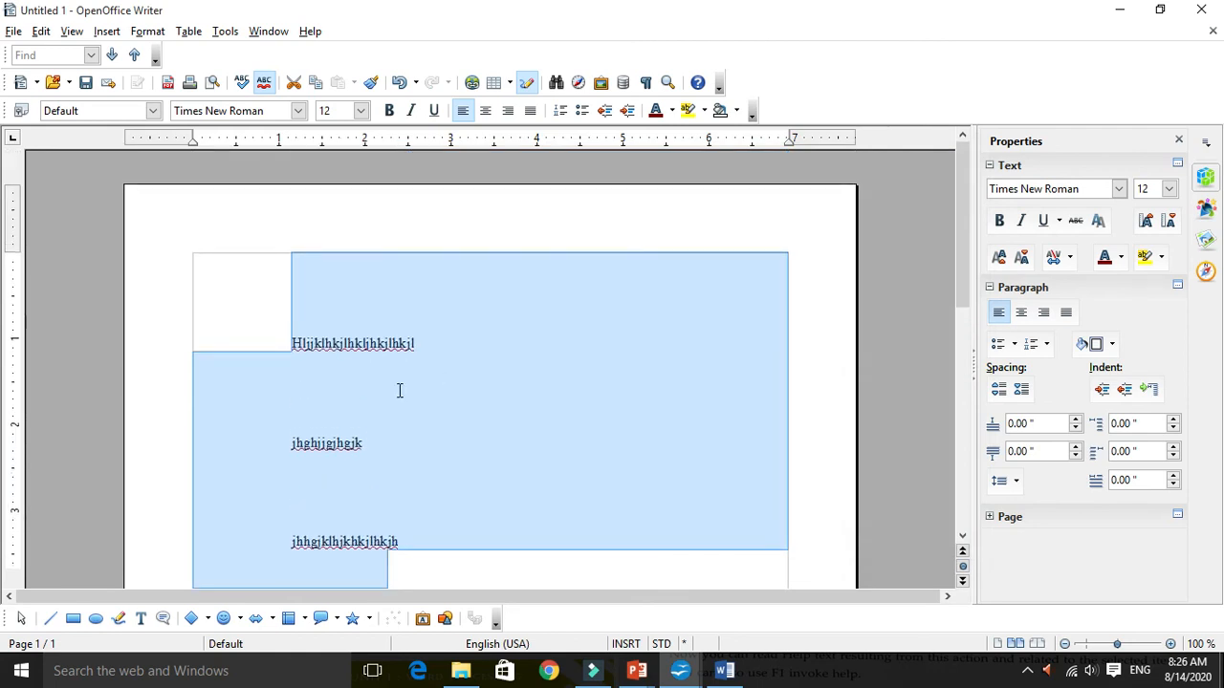
- Inspect the widened sample lines down the page and undo the last line spacing change
{"action": "left_click", "coordinate": [400, 390]}
{"action": "scroll", "coordinate": [349, 420], "scroll_direction": "down", "scroll_amount": 6}
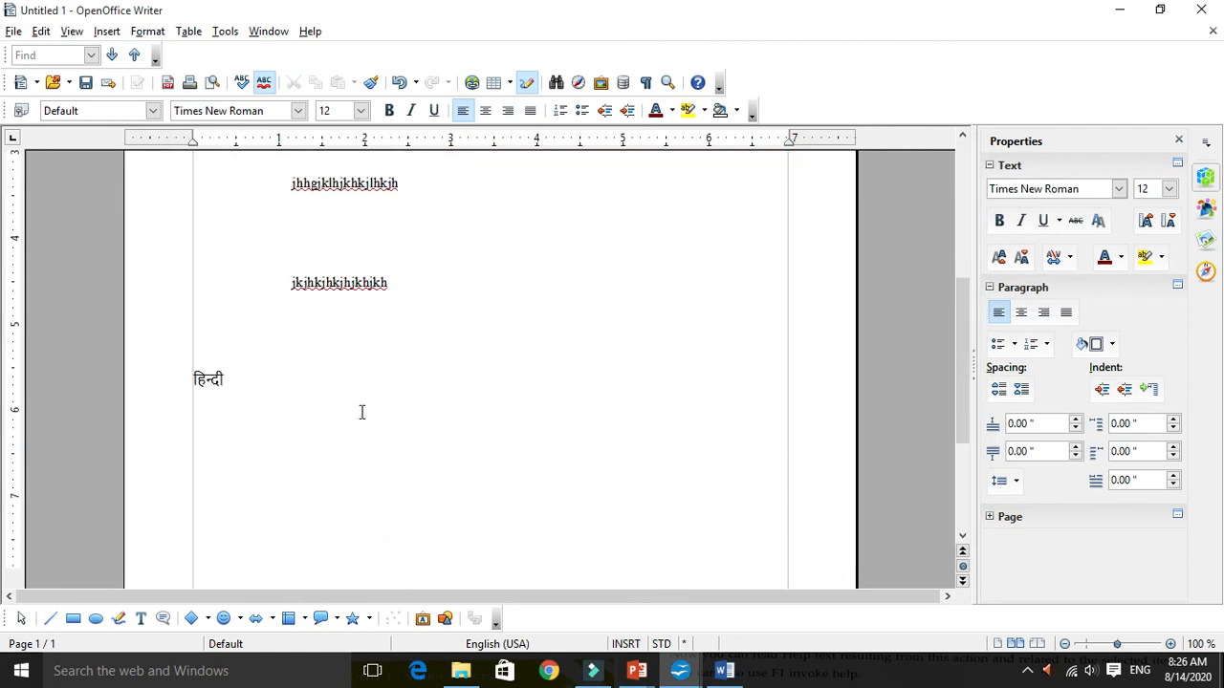
{"action": "key", "text": "ctrl+z"}
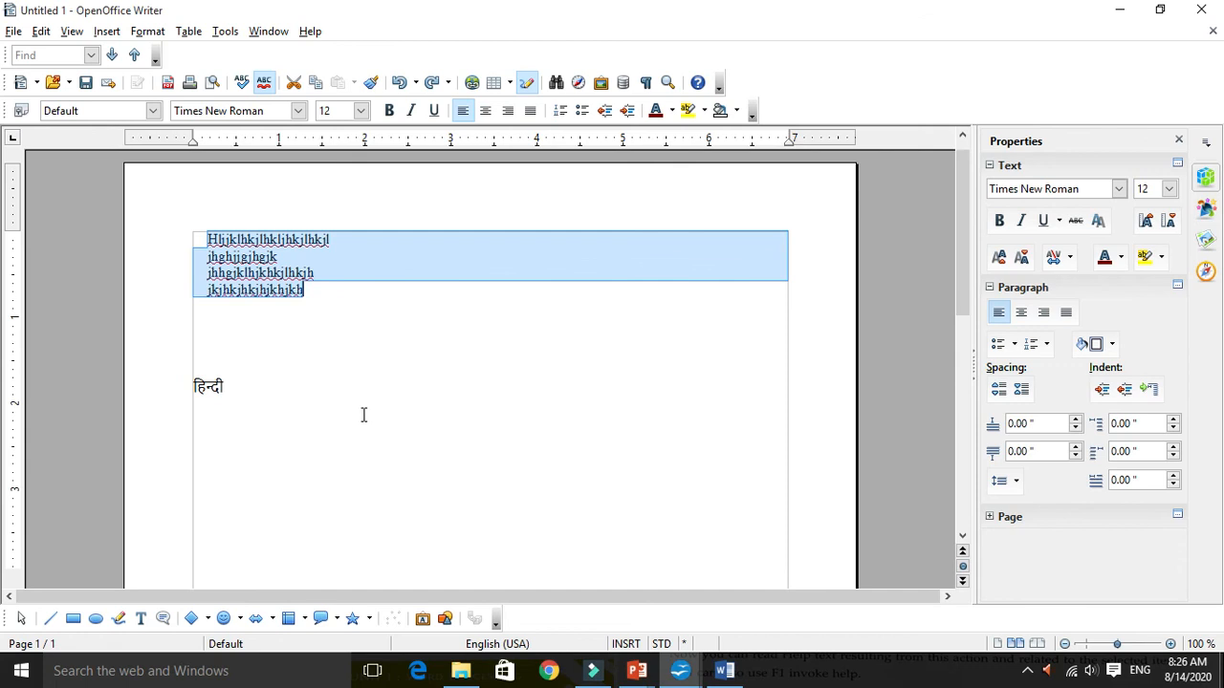
- Switch to Word to compare its sample line spacing and return to the Untitled 1 document in OpenOffice Writer
{"action": "left_click", "coordinate": [724, 670]}
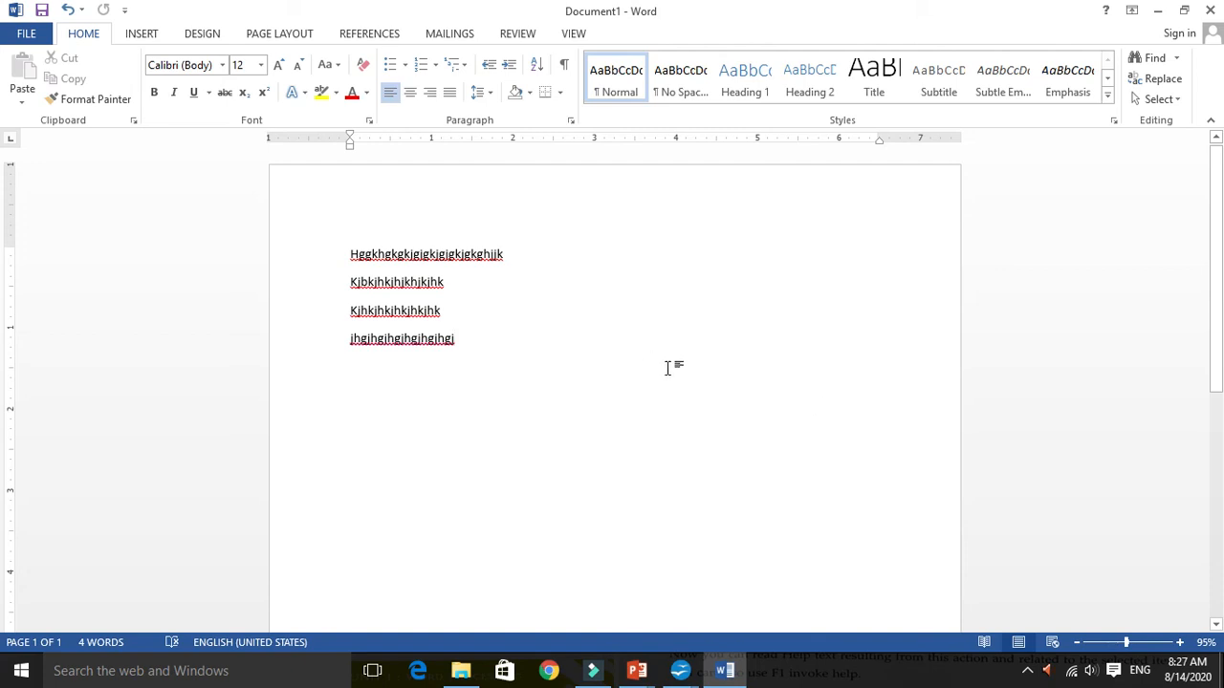
{"action": "mouse_move", "coordinate": [680, 670]}
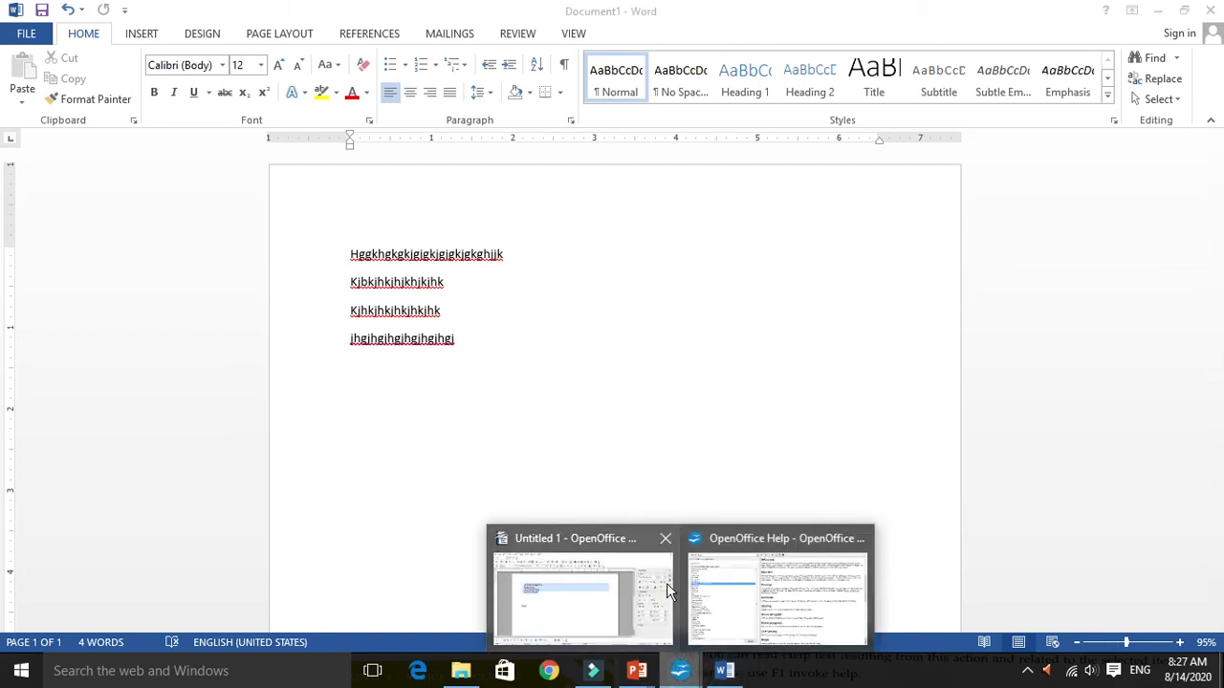
{"action": "left_click", "coordinate": [631, 599]}
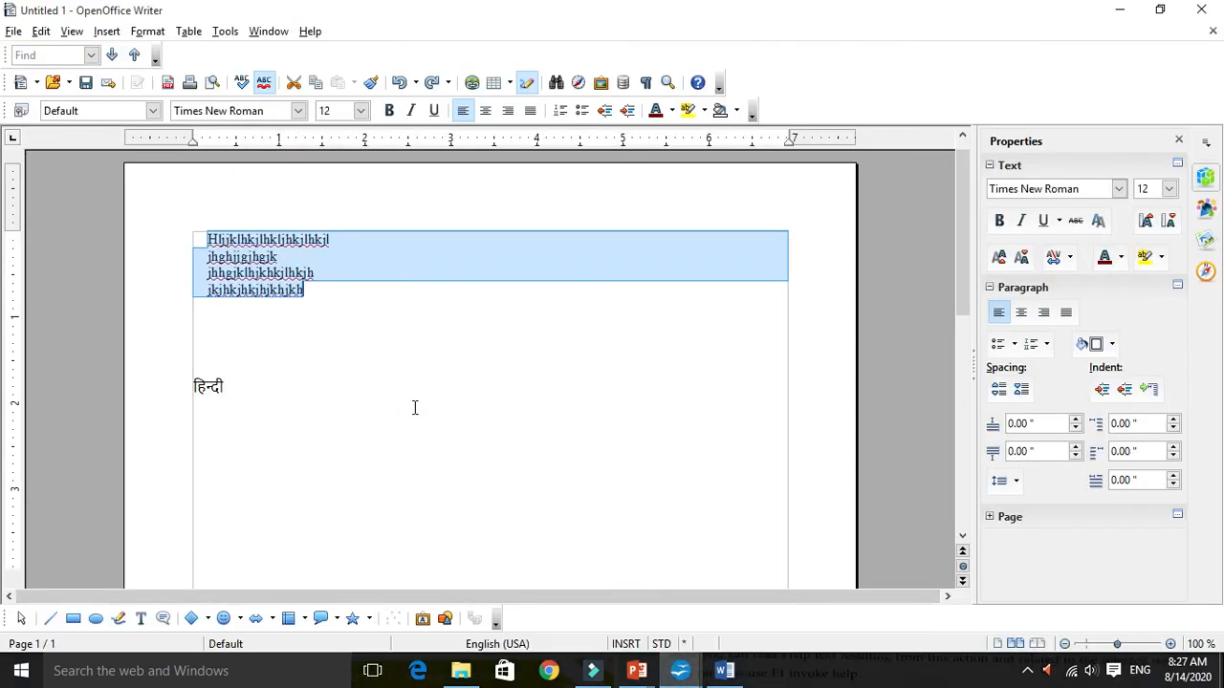